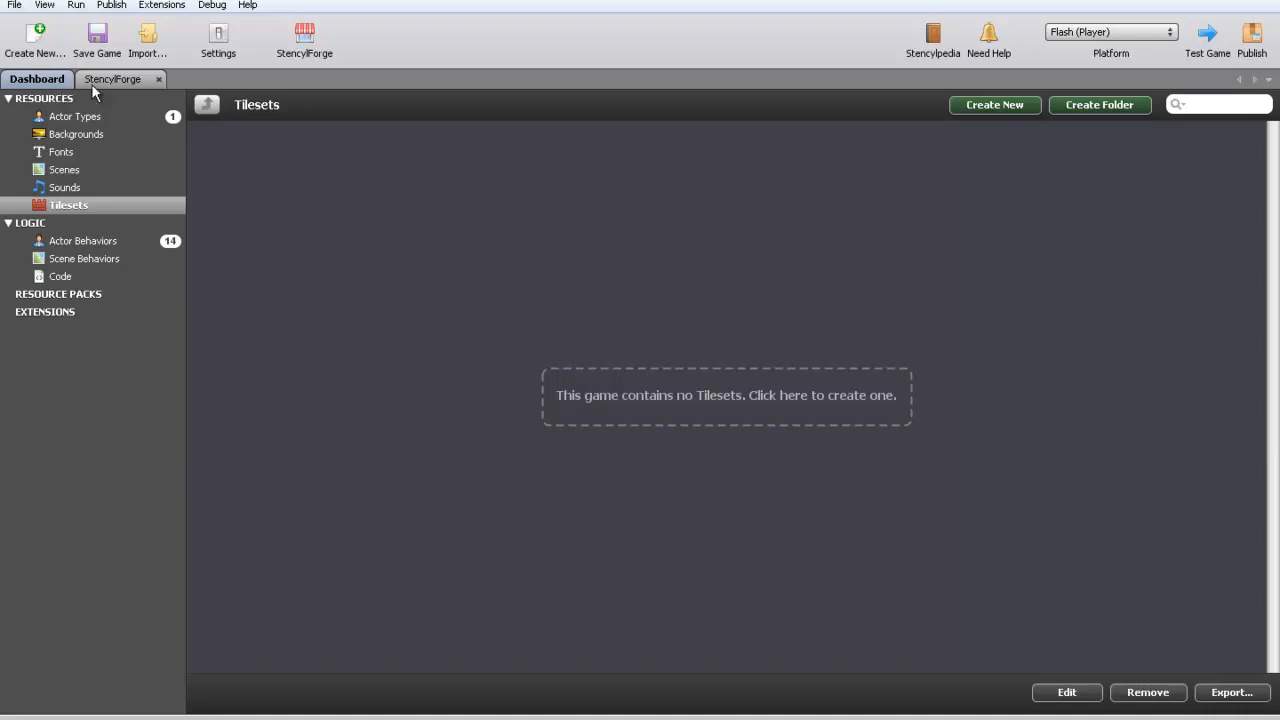
- Compare the game's own Stick actor type with the featured actor types offered on StencylForge
{"action": "left_click", "coordinate": [72, 118]}
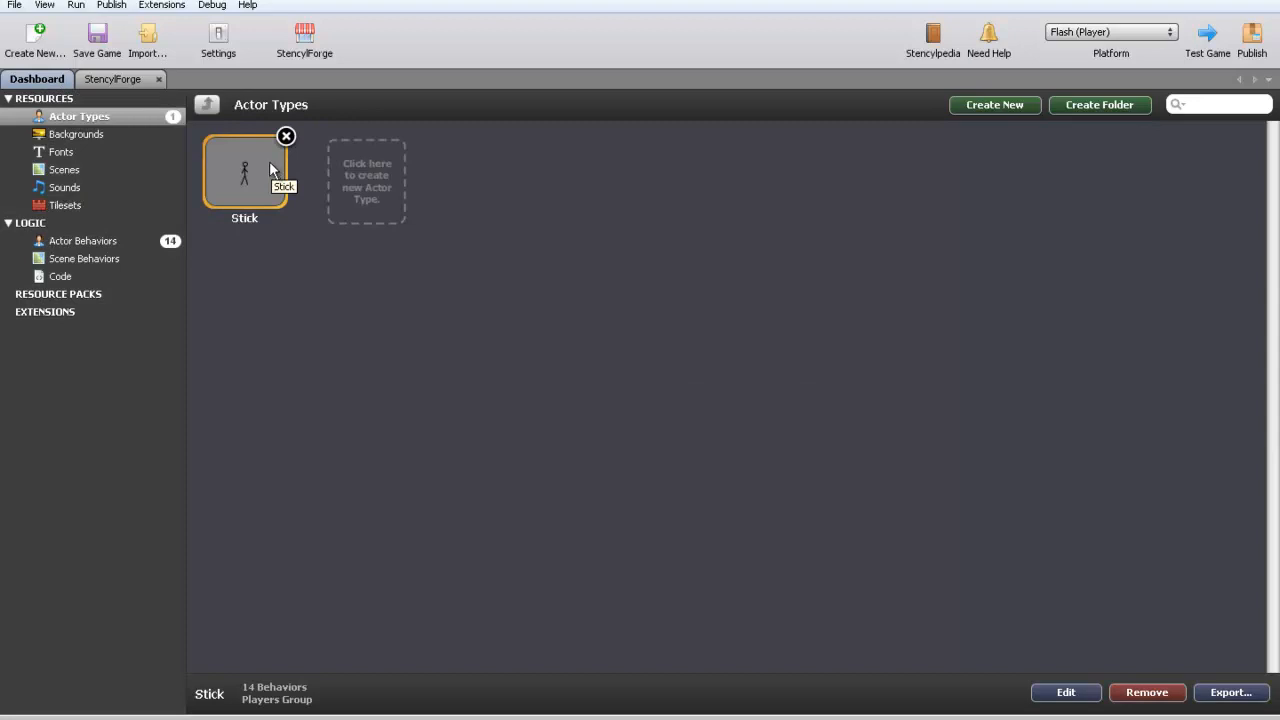
{"action": "left_click", "coordinate": [116, 81]}
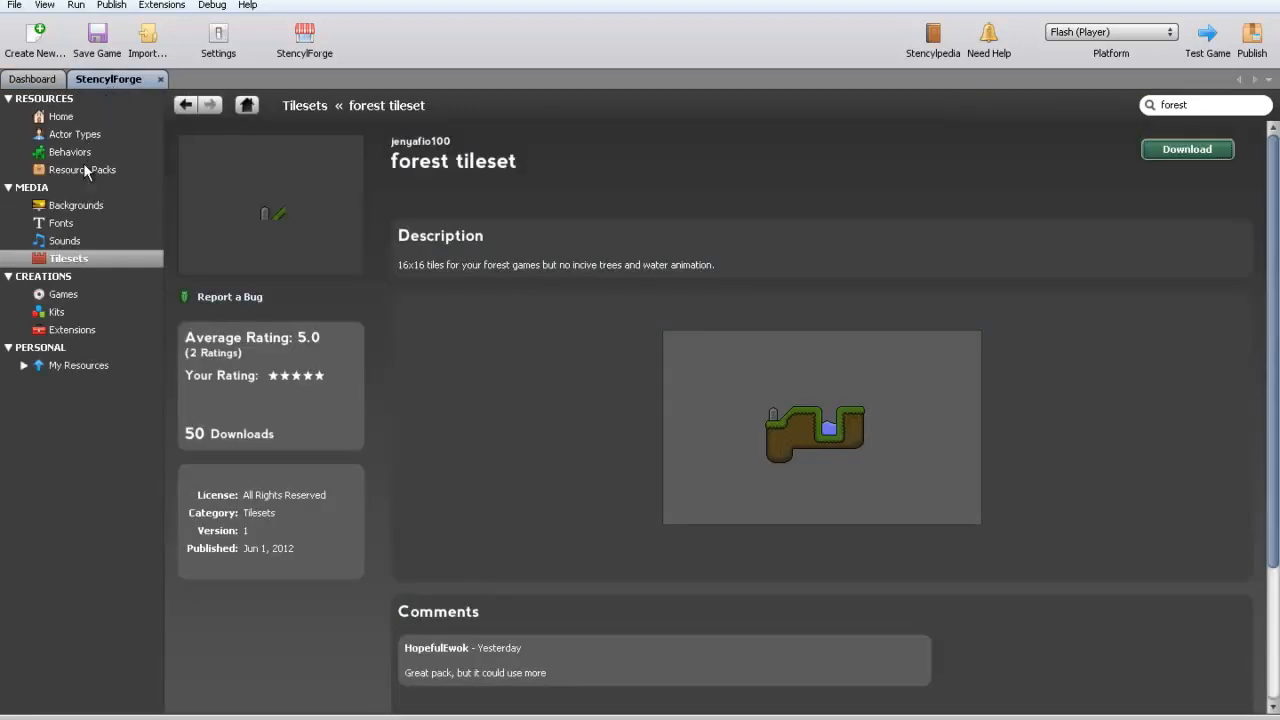
{"action": "left_click", "coordinate": [63, 136]}
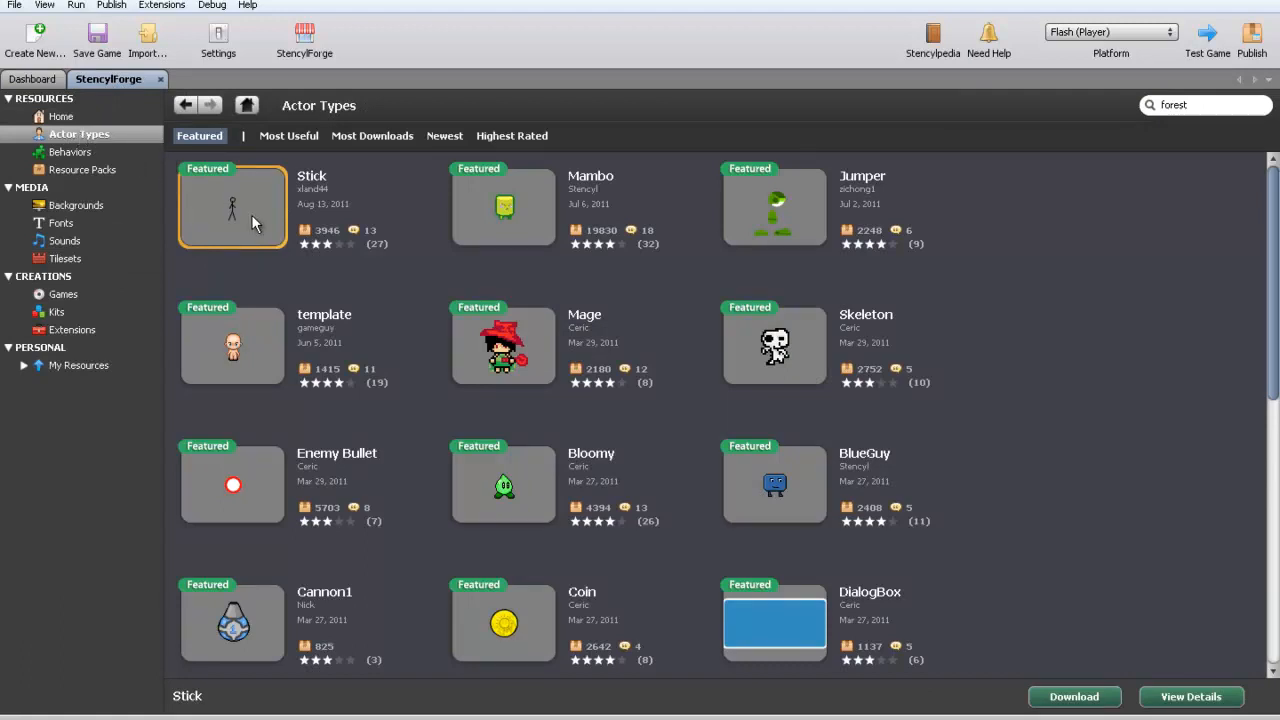
{"action": "left_click", "coordinate": [48, 84]}
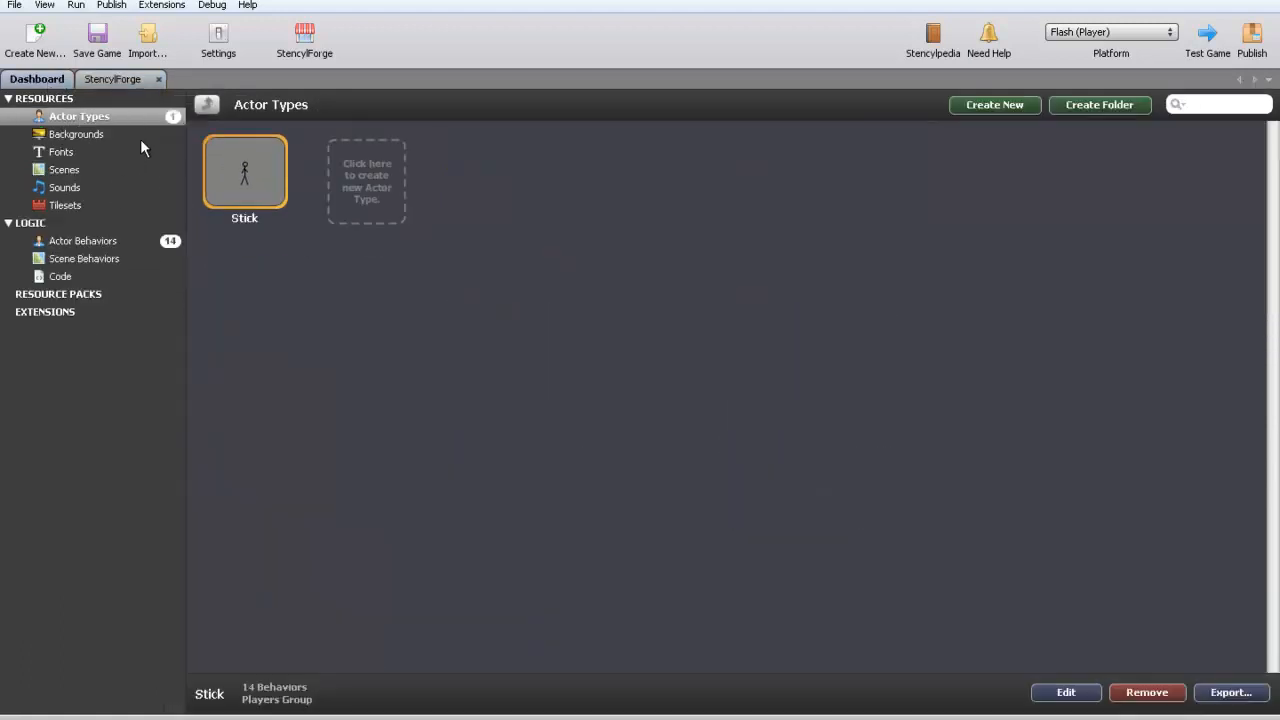
{"action": "mouse_move", "coordinate": [246, 166]}
- Create a new tileset named Forest and dismiss the import of tiles from a sheet
{"action": "left_click", "coordinate": [63, 205]}
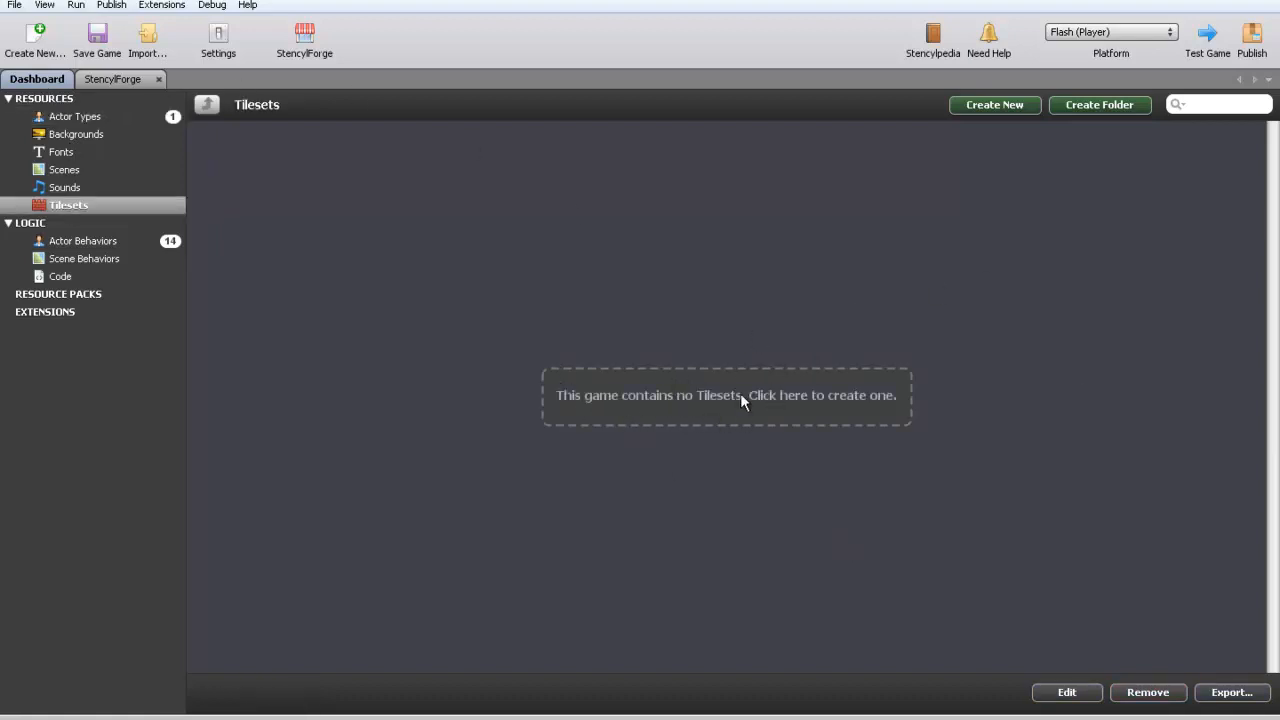
{"action": "left_click", "coordinate": [824, 400]}
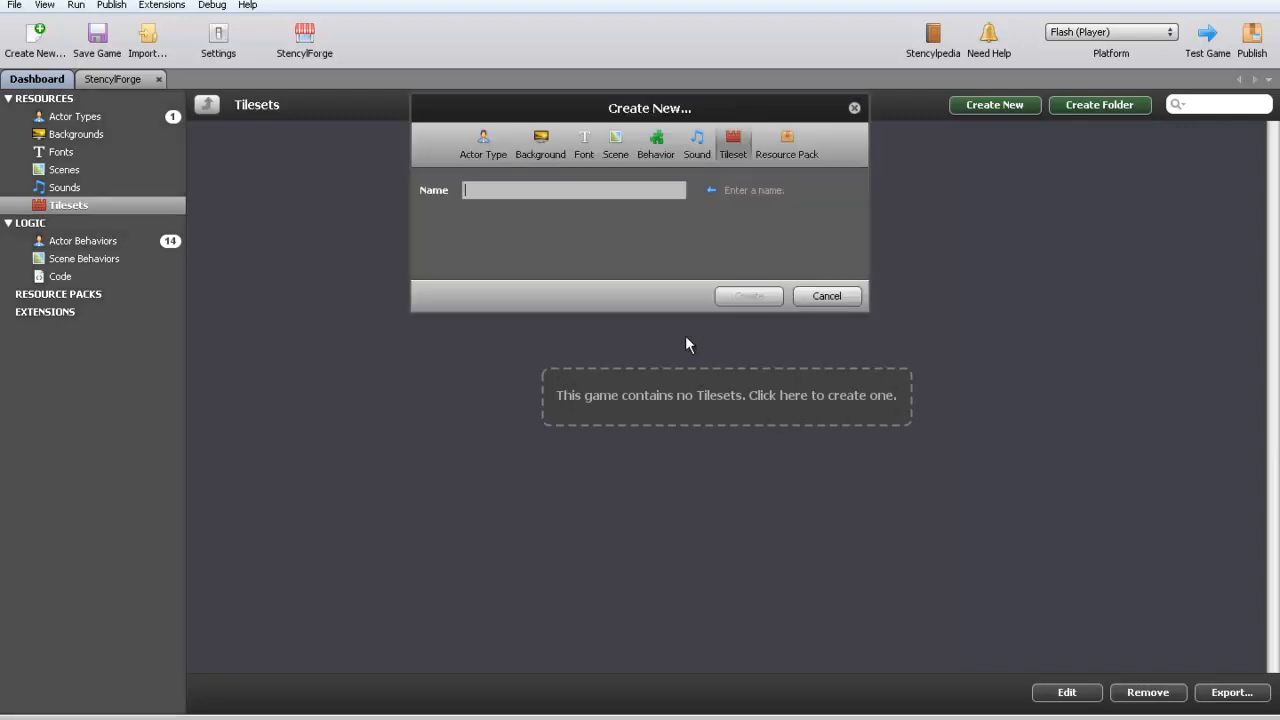
{"action": "type", "text": "Forest"}
{"action": "key", "text": "Return"}
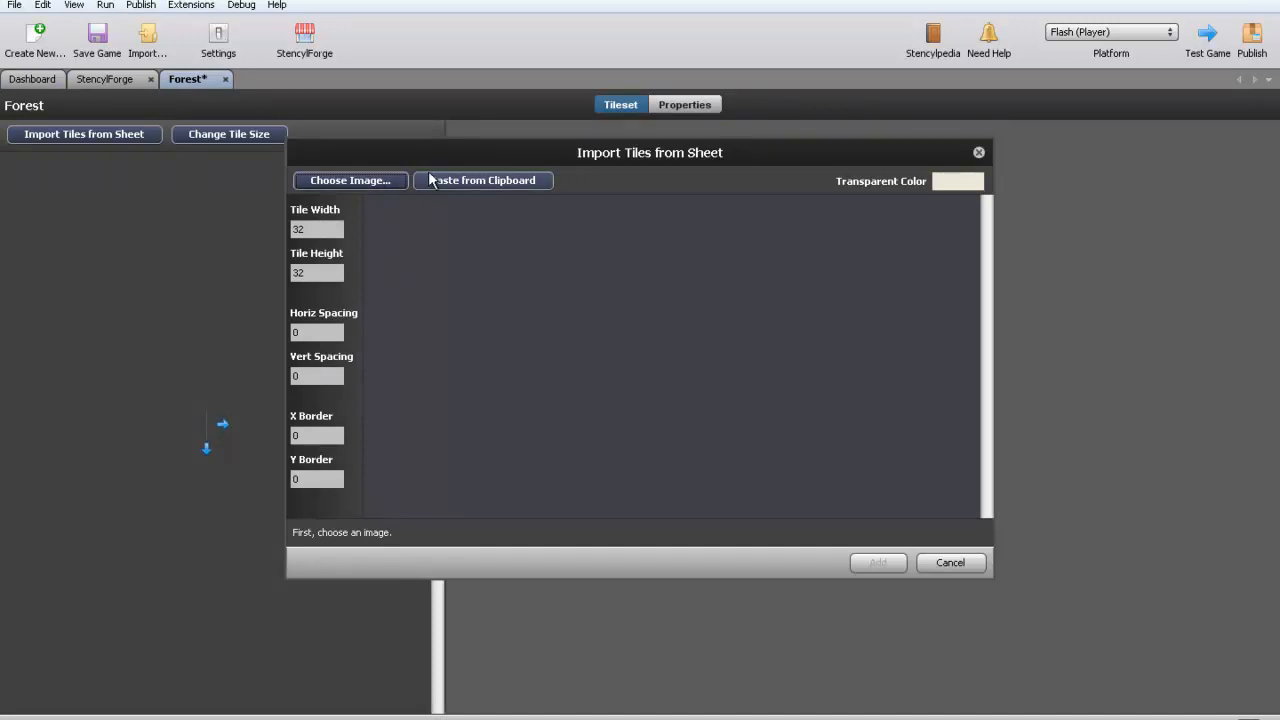
{"action": "left_click", "coordinate": [979, 152]}
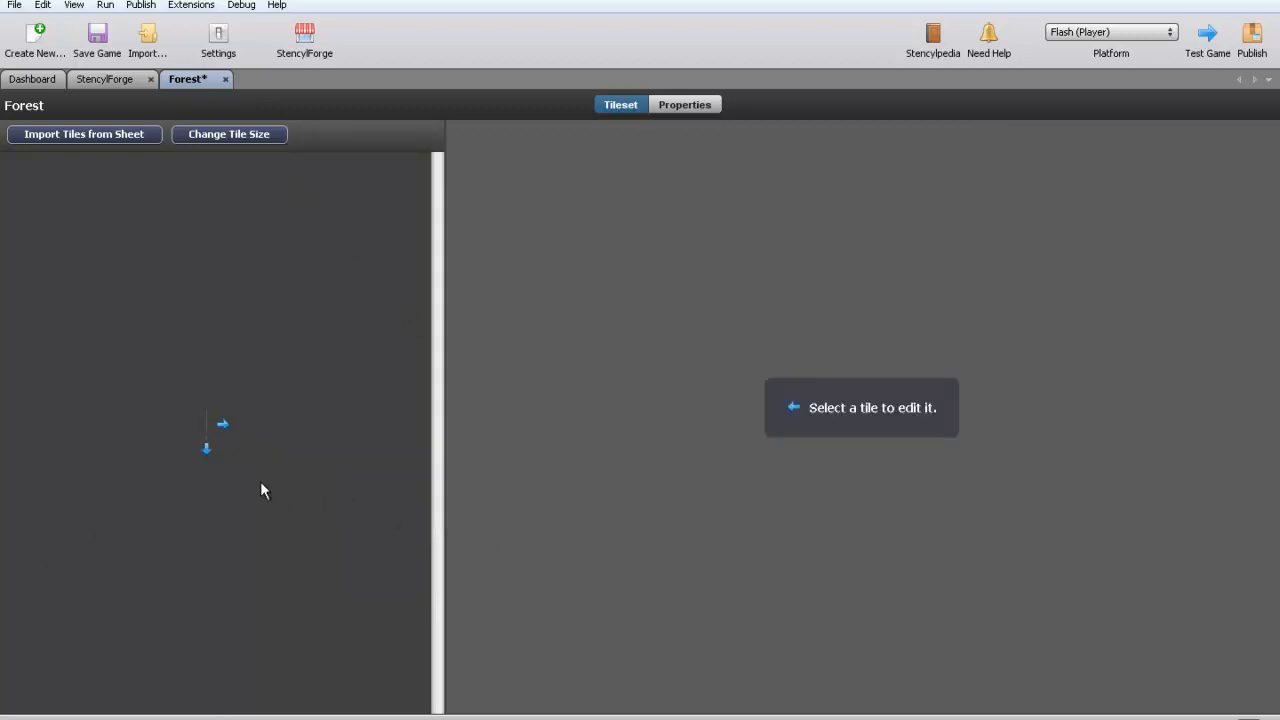
- Expand the Forest tileset's empty grid to eight columns and eight rows
{"action": "left_click", "coordinate": [222, 425]}
{"action": "left_click", "coordinate": [245, 425]}
{"action": "left_click", "coordinate": [261, 426]}
{"action": "left_click", "coordinate": [275, 426]}
{"action": "left_click", "coordinate": [289, 426]}
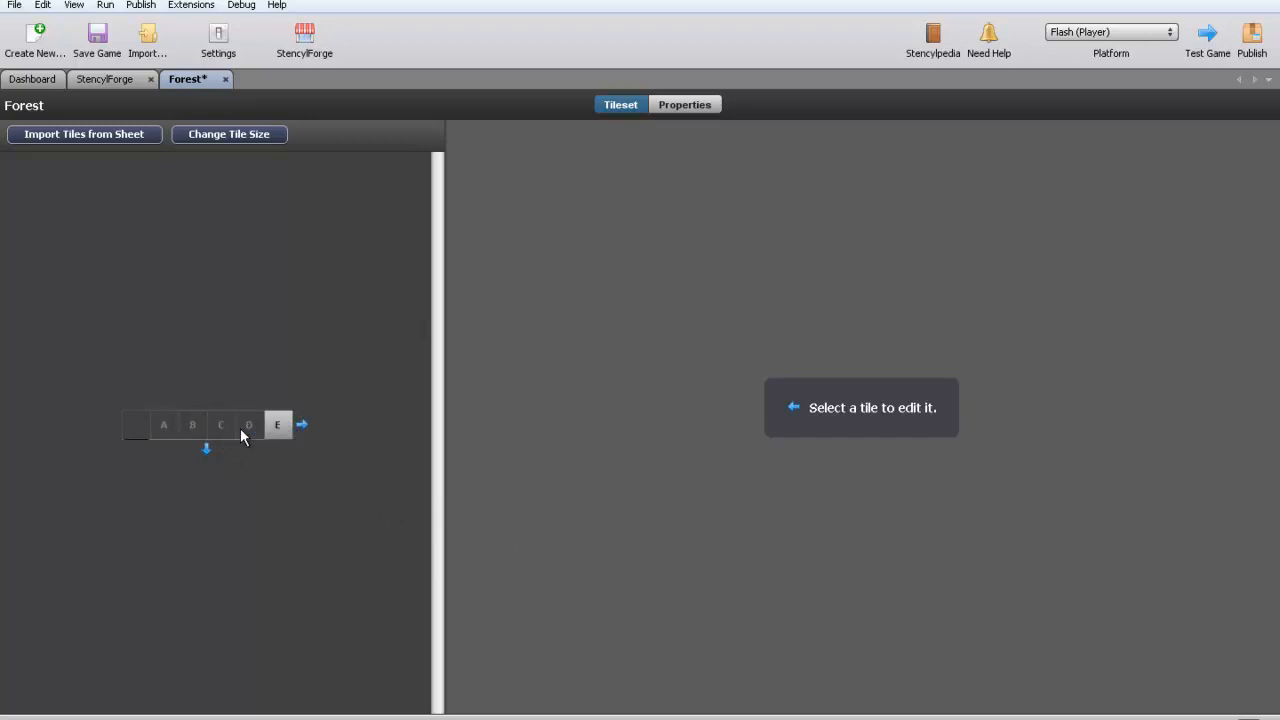
{"action": "left_click", "coordinate": [208, 449]}
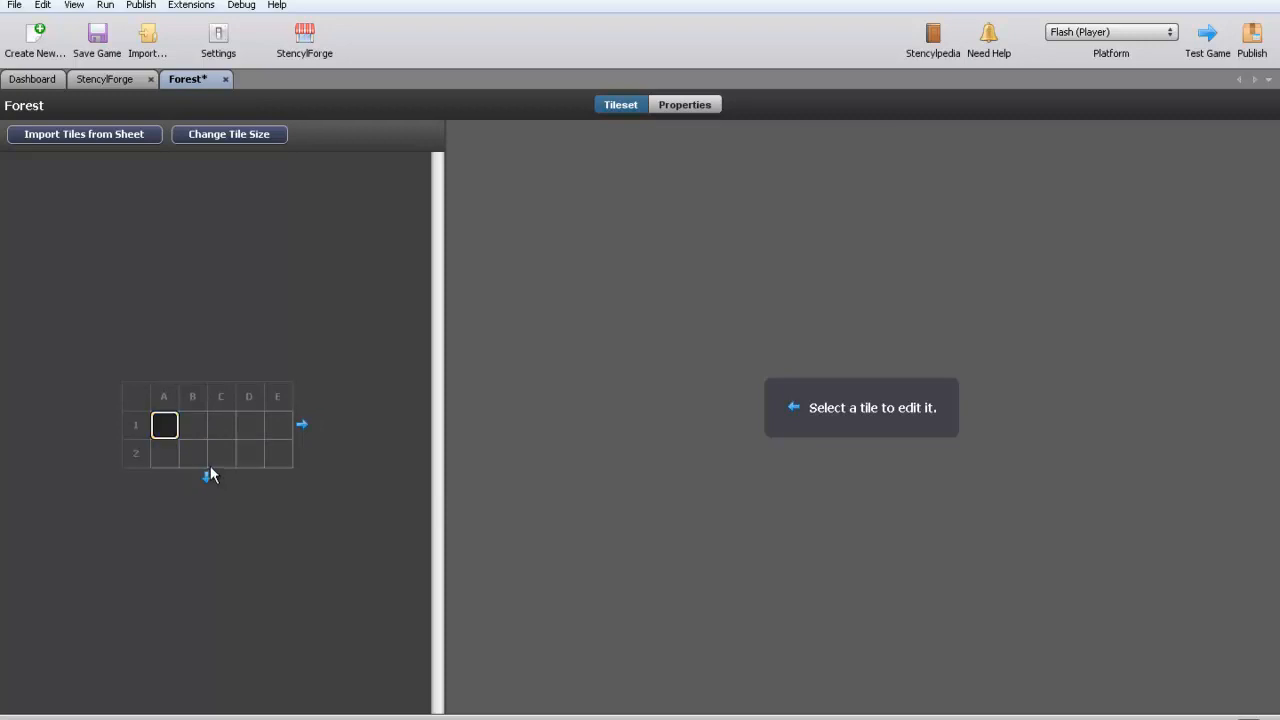
{"action": "left_click", "coordinate": [208, 489]}
{"action": "left_click", "coordinate": [208, 497]}
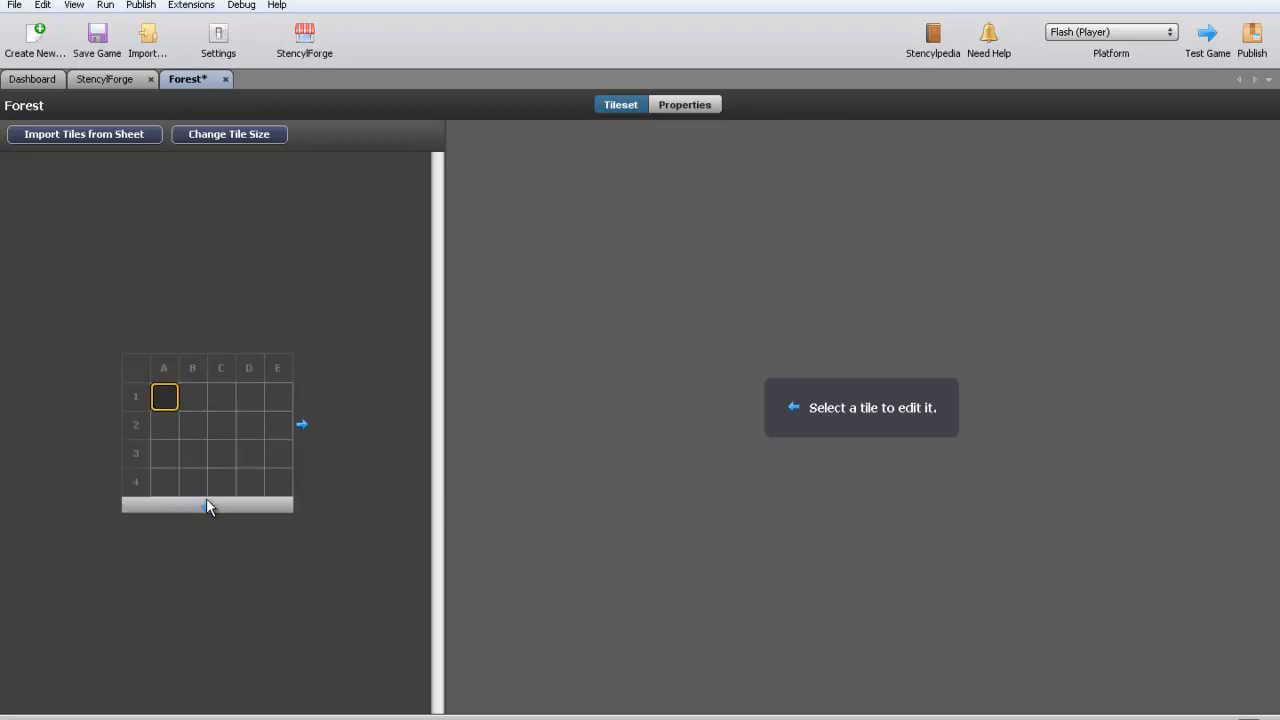
{"action": "left_click", "coordinate": [208, 505]}
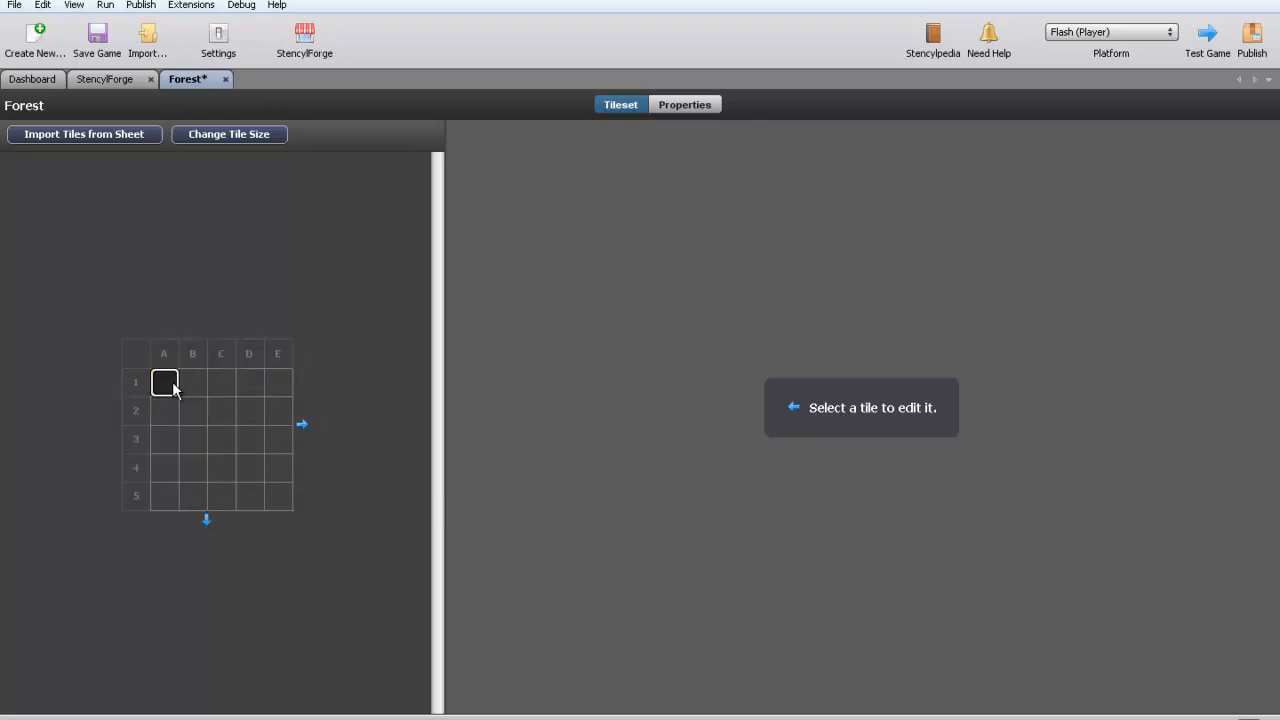
{"action": "left_click", "coordinate": [206, 519]}
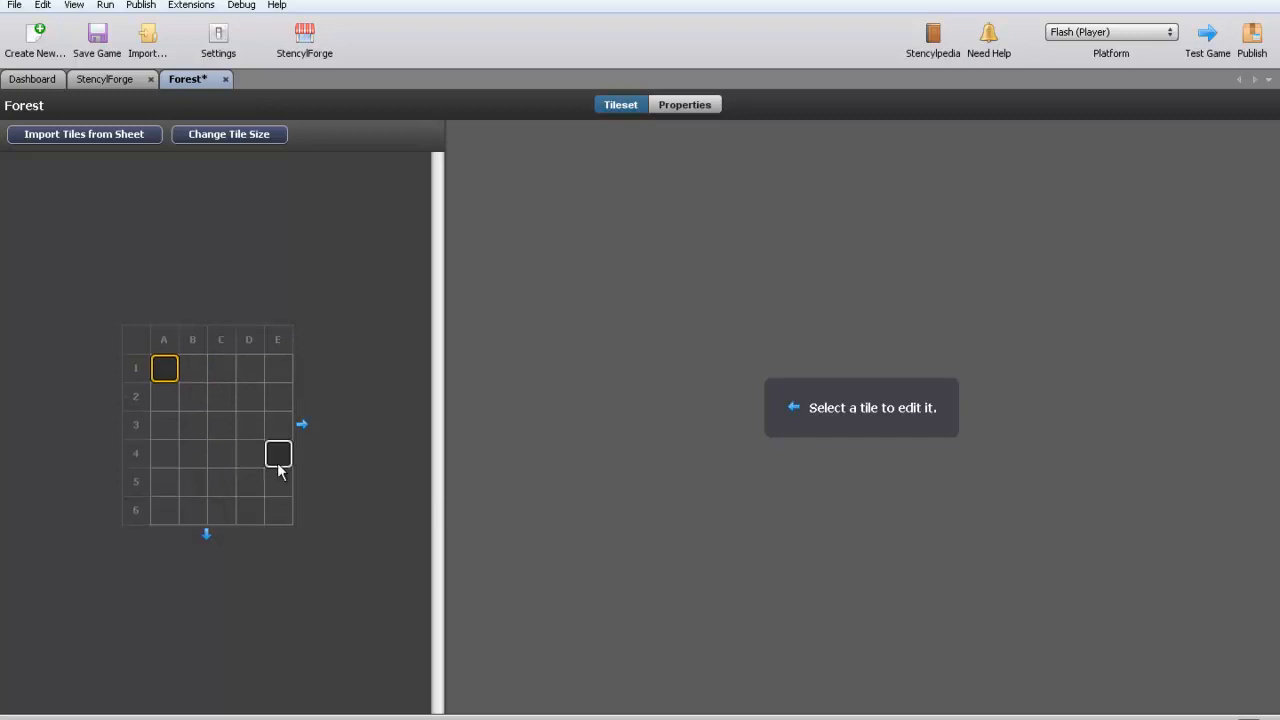
{"action": "left_click", "coordinate": [301, 424]}
{"action": "left_click", "coordinate": [207, 534]}
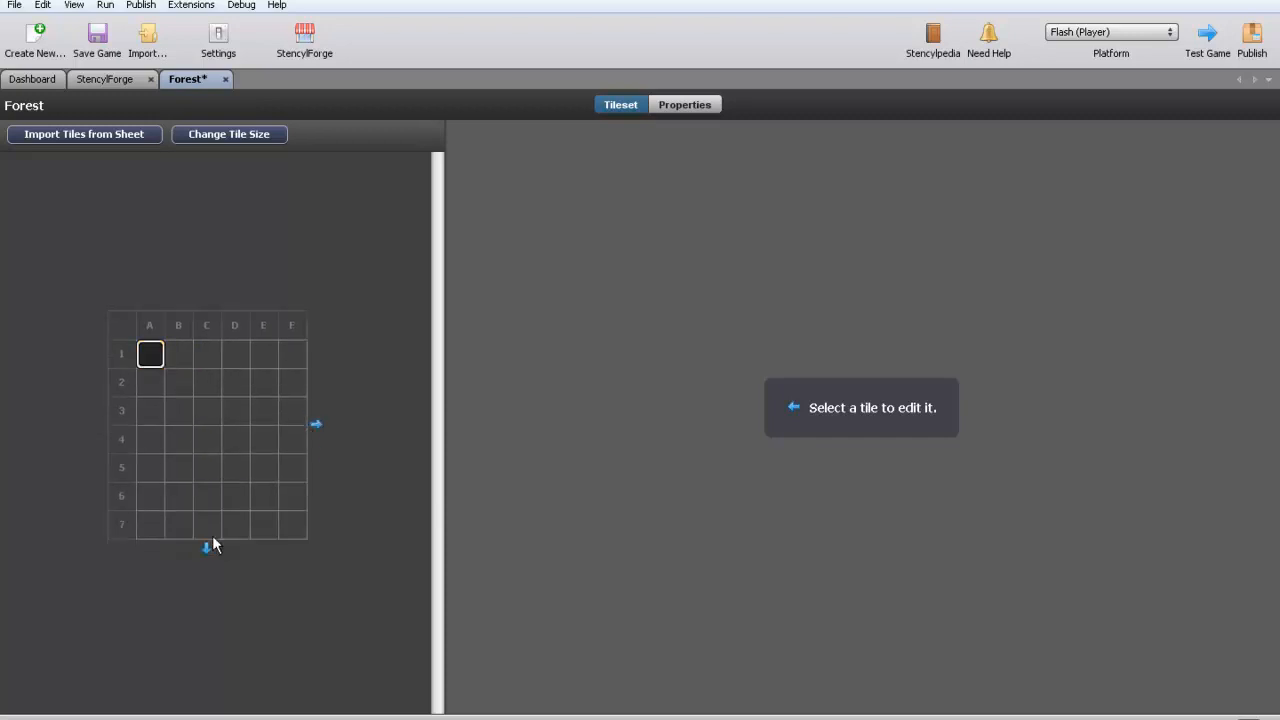
{"action": "left_click", "coordinate": [316, 424]}
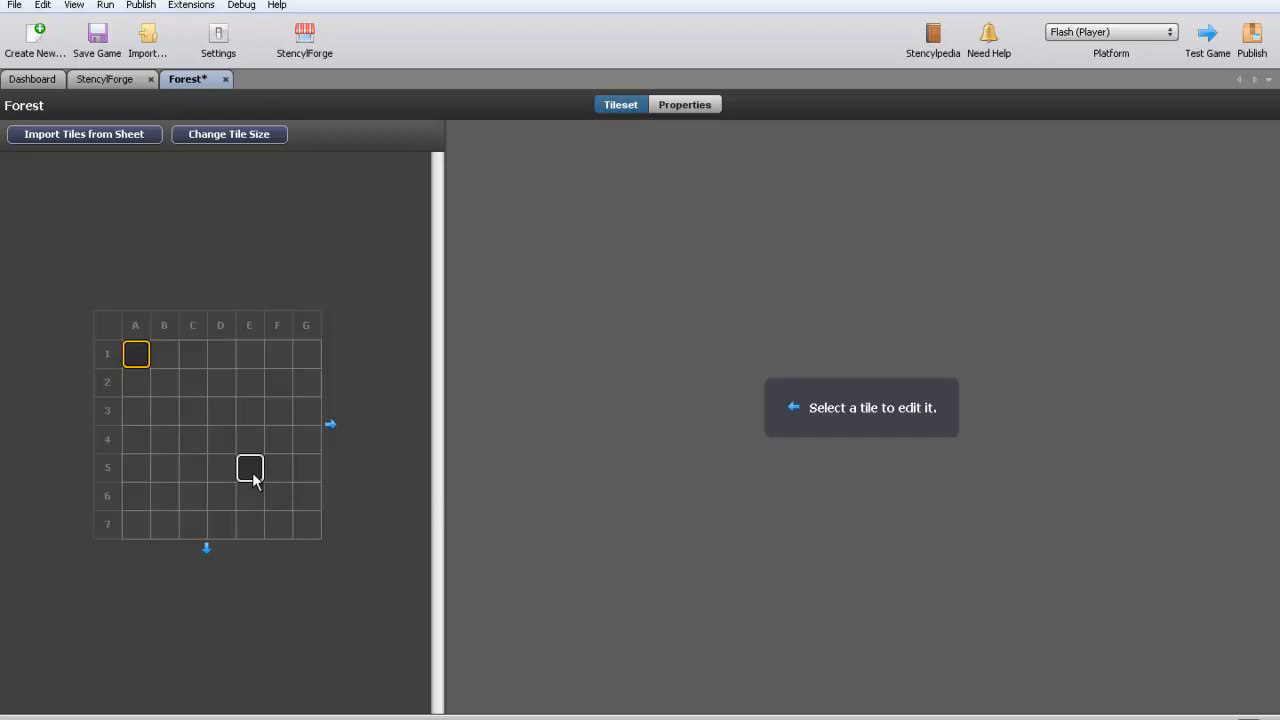
{"action": "left_click", "coordinate": [203, 556]}
{"action": "left_click", "coordinate": [333, 432]}
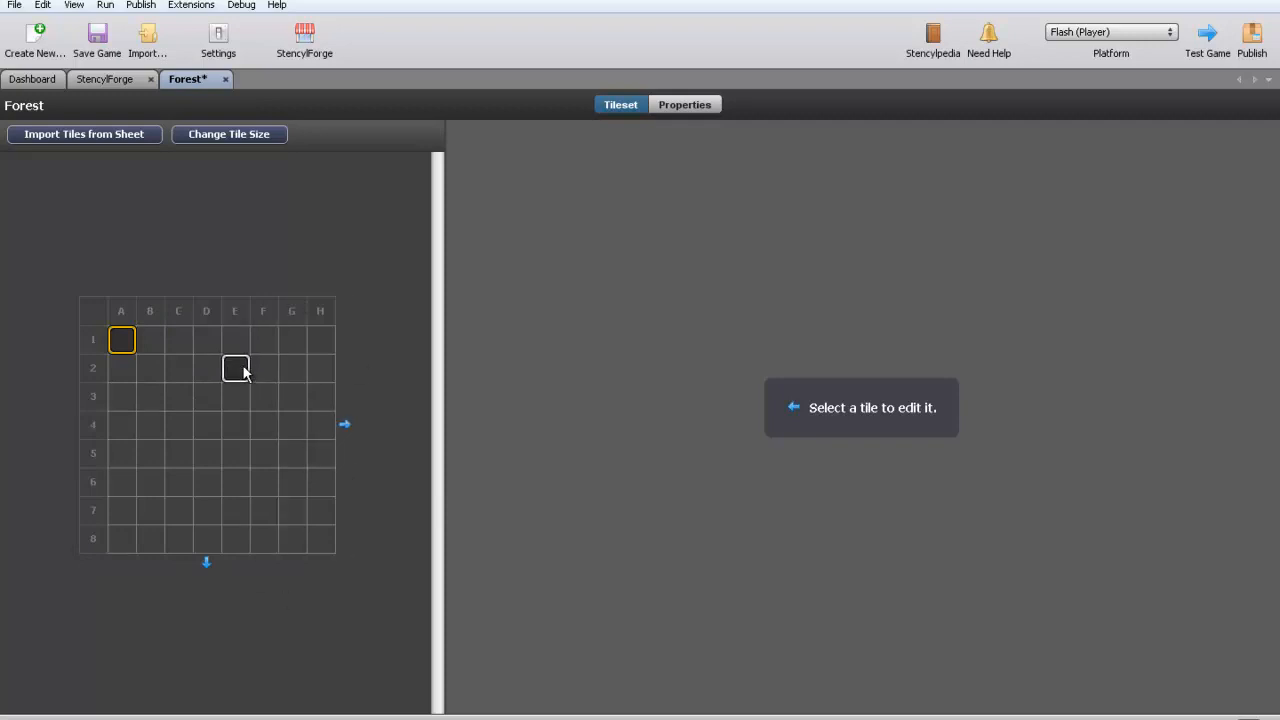
- Try the Square, Tri 45R and Tri 45L collision bounds on tile A1
{"action": "left_click", "coordinate": [121, 346]}
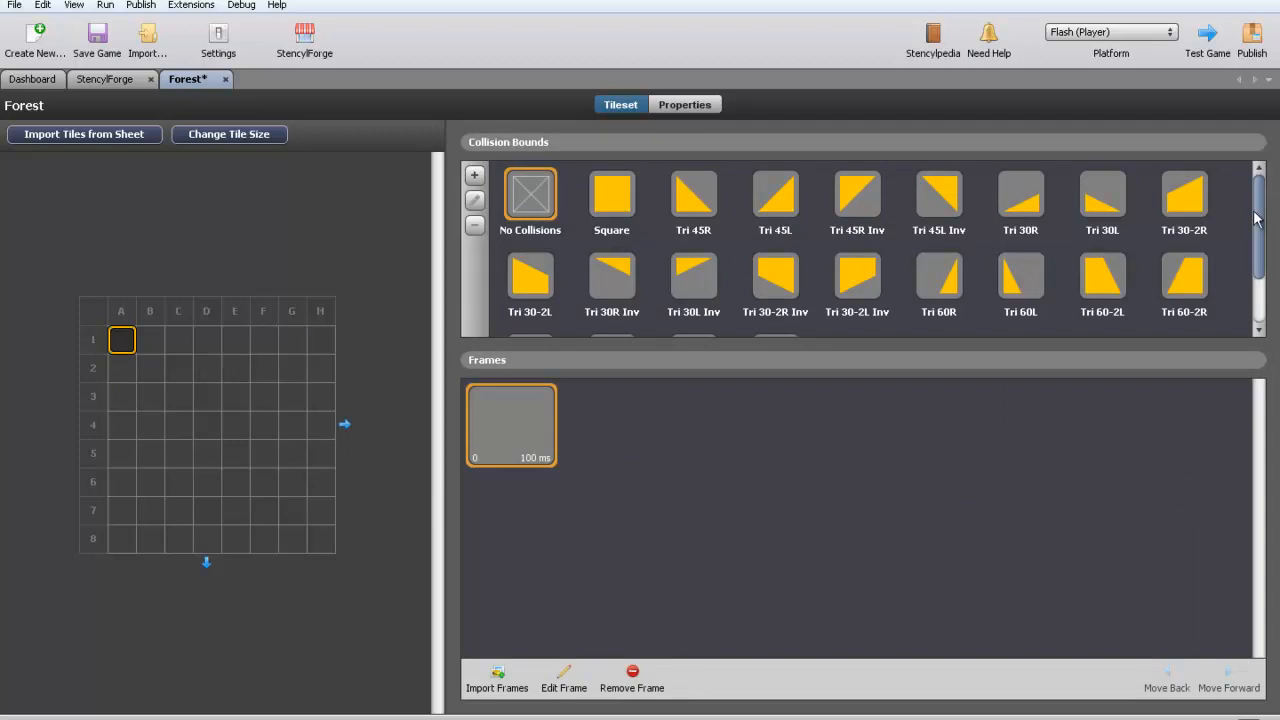
{"action": "scroll", "coordinate": [1260, 212], "scroll_direction": "down", "scroll_amount": 3}
{"action": "scroll", "coordinate": [1260, 212], "scroll_direction": "up", "scroll_amount": 3}
{"action": "left_click", "coordinate": [621, 209]}
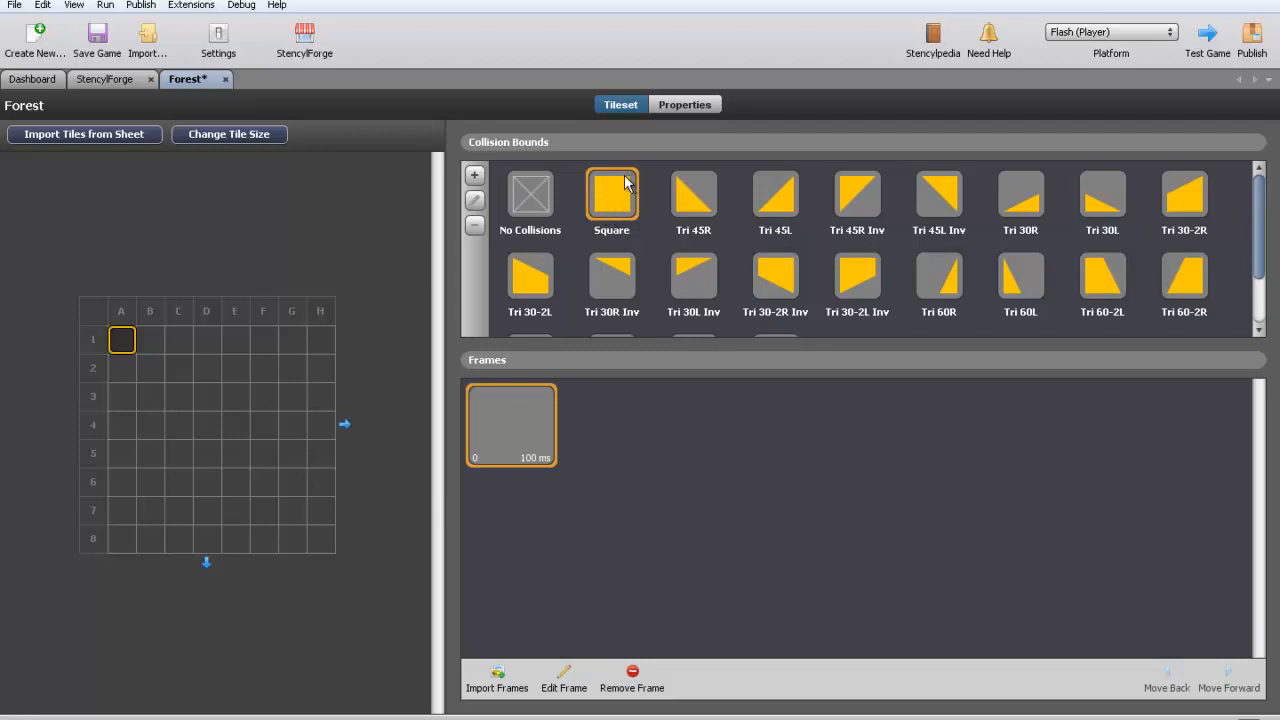
{"action": "left_click", "coordinate": [699, 211]}
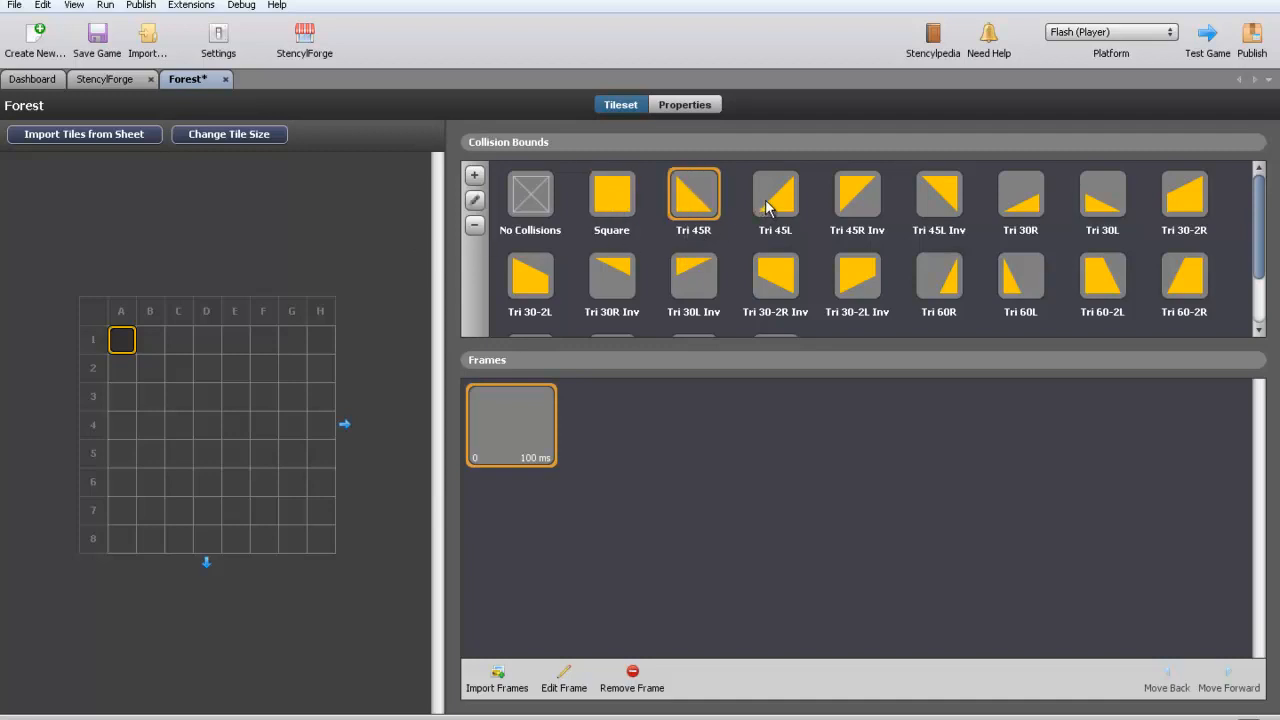
{"action": "left_click", "coordinate": [768, 210]}
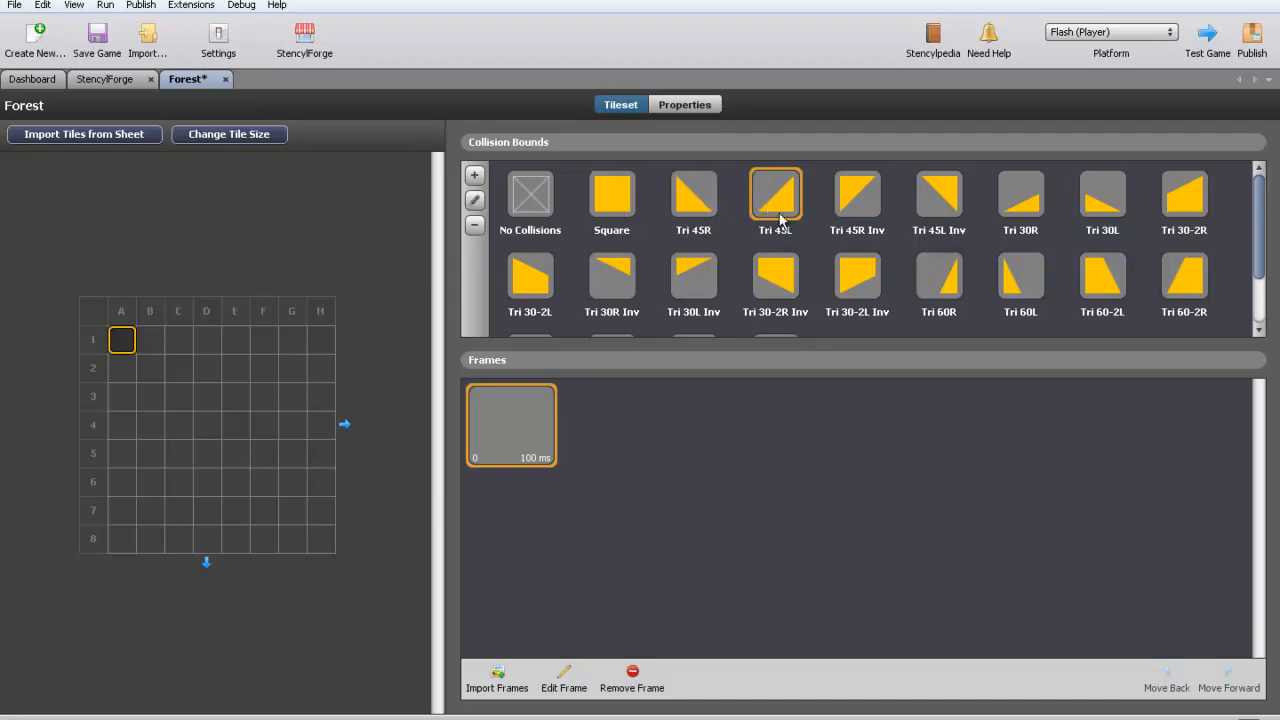
{"action": "left_click", "coordinate": [688, 200]}
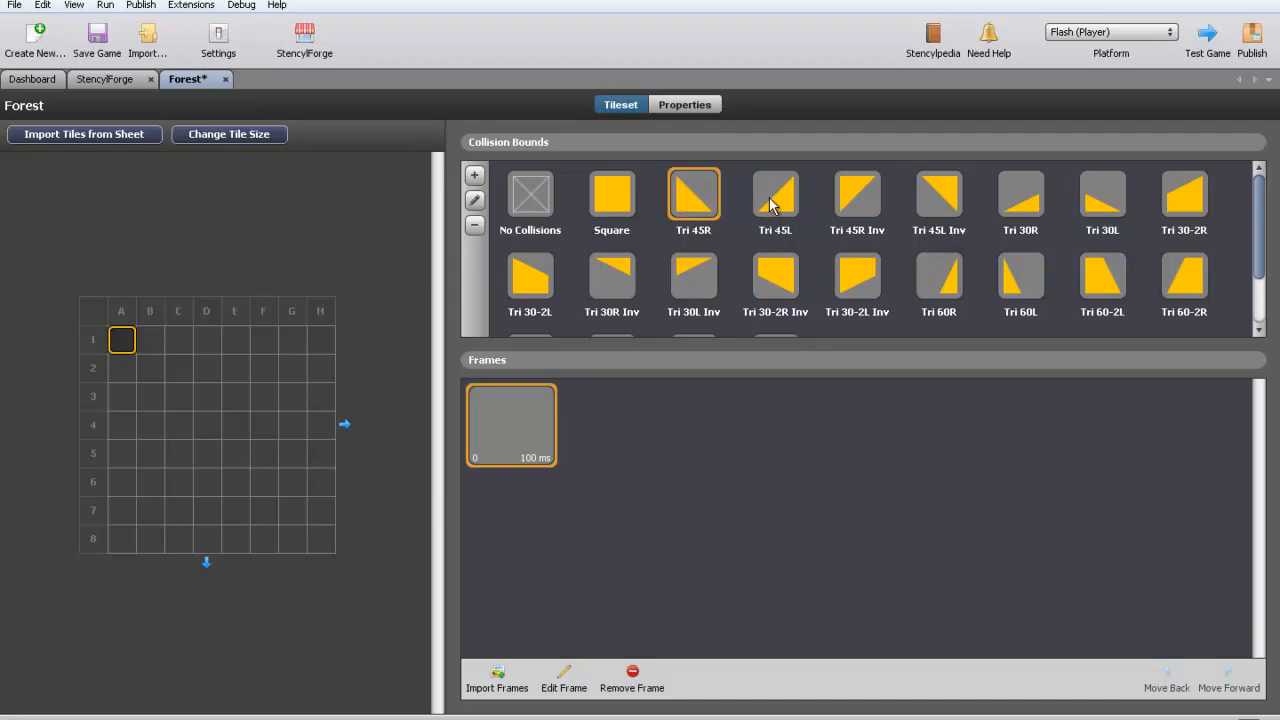
{"action": "left_click", "coordinate": [770, 204]}
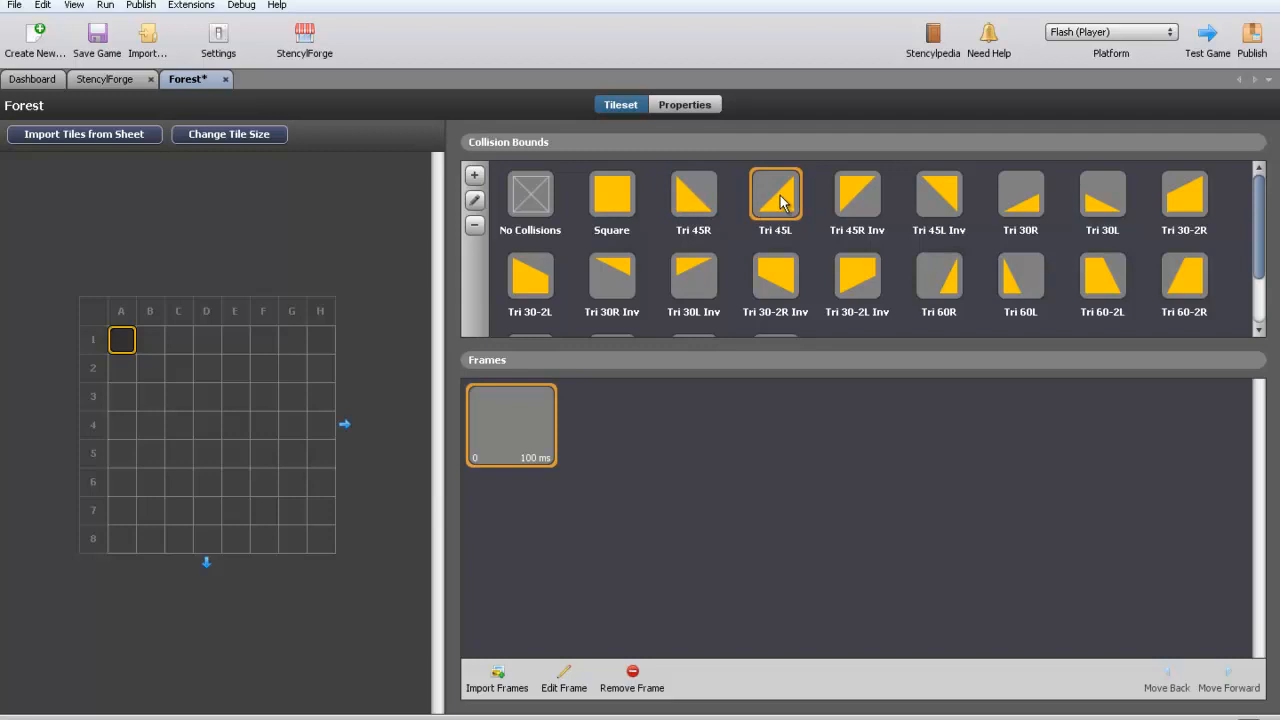
- Try the Tri 30R, Tri 30L, Square and Tri 45R bounds on tile A1, ending on No Collisions
{"action": "left_click", "coordinate": [1040, 210]}
{"action": "left_click", "coordinate": [1096, 210]}
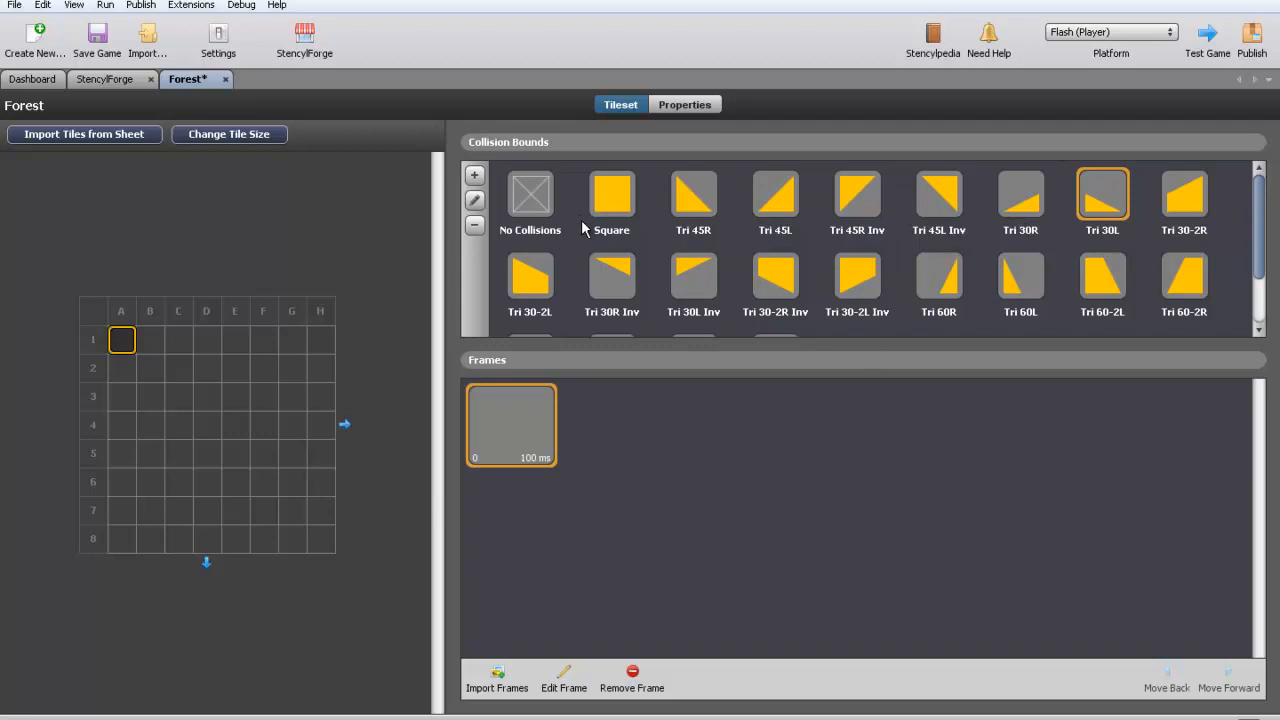
{"action": "left_click", "coordinate": [634, 192]}
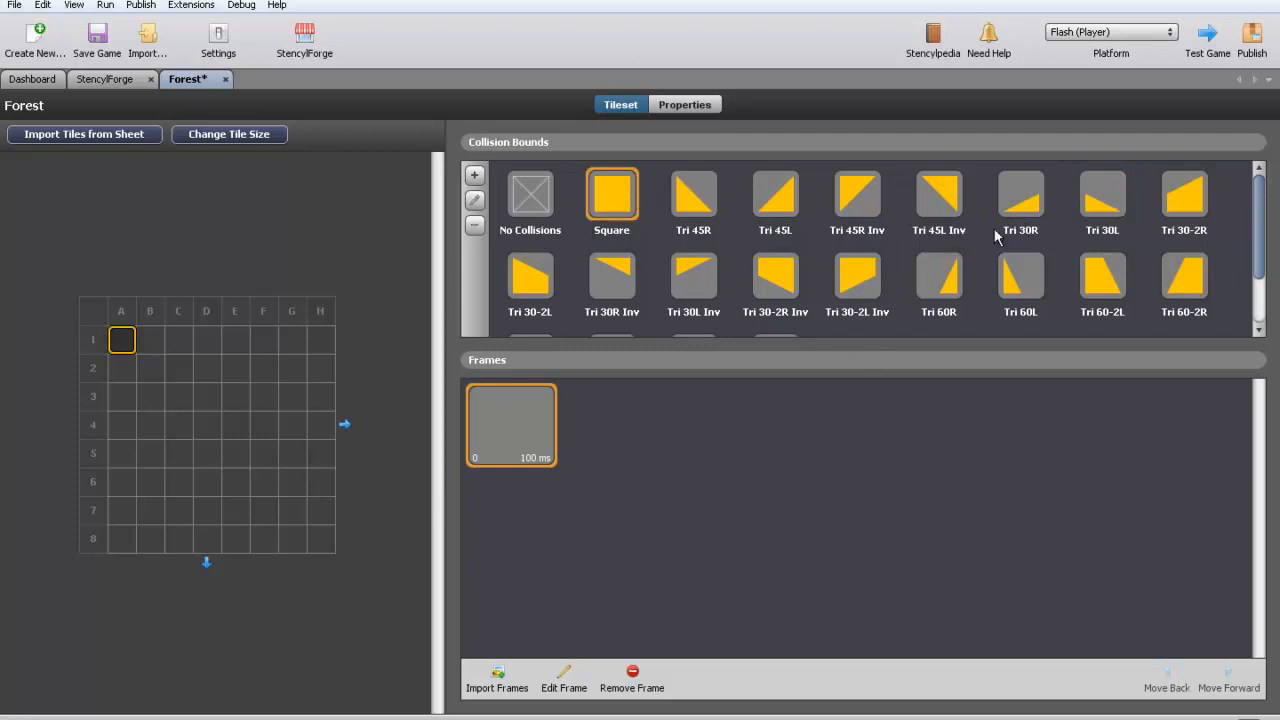
{"action": "left_click", "coordinate": [531, 212]}
{"action": "left_click", "coordinate": [610, 208]}
{"action": "left_click", "coordinate": [710, 192]}
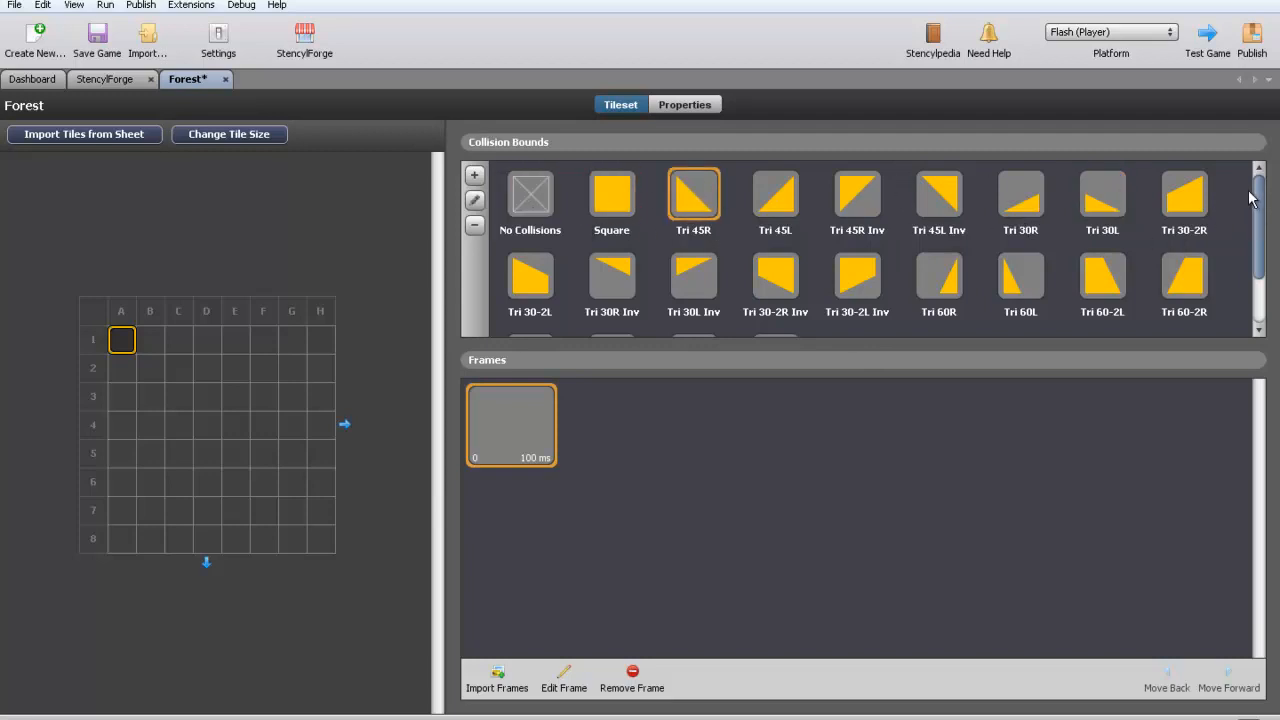
{"action": "left_click_drag", "start_coordinate": [1256, 199], "coordinate": [1243, 174]}
{"action": "left_click", "coordinate": [535, 205]}
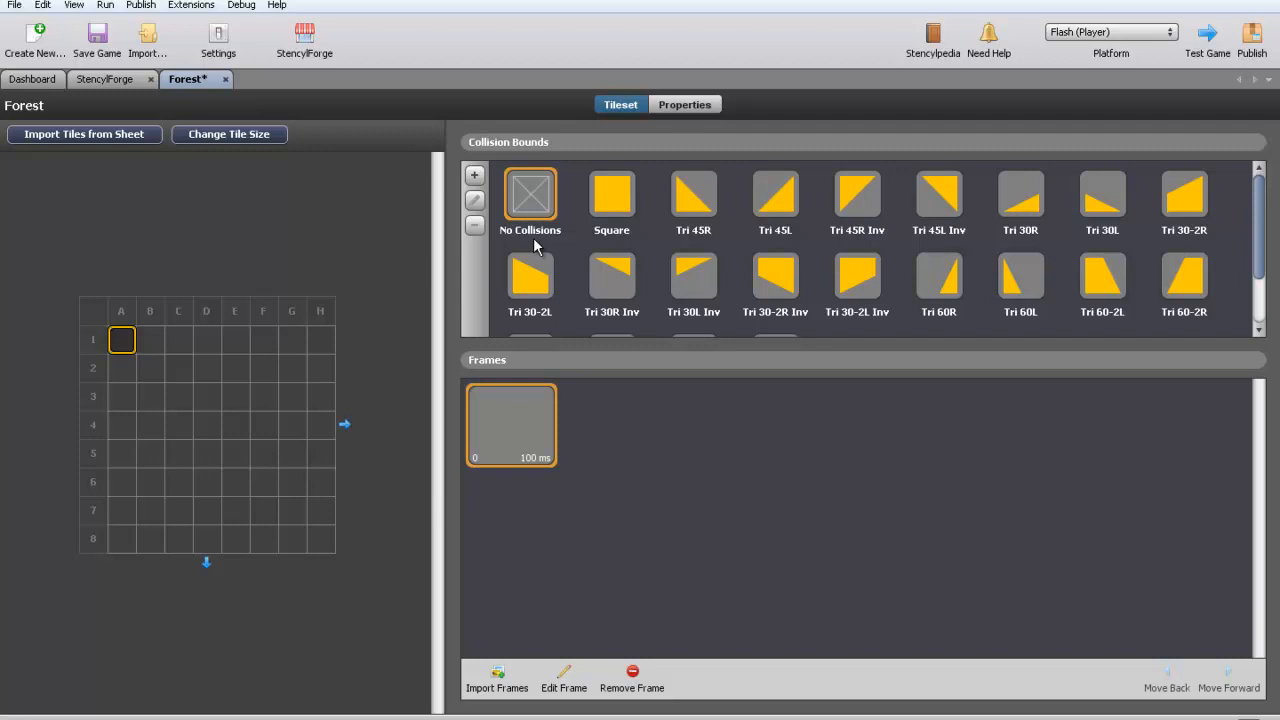
- Apply No Collisions to tiles A1 through A3 together
{"action": "left_click", "coordinate": [121, 369]}
{"action": "left_click_drag", "start_coordinate": [123, 394], "coordinate": [112, 335]}
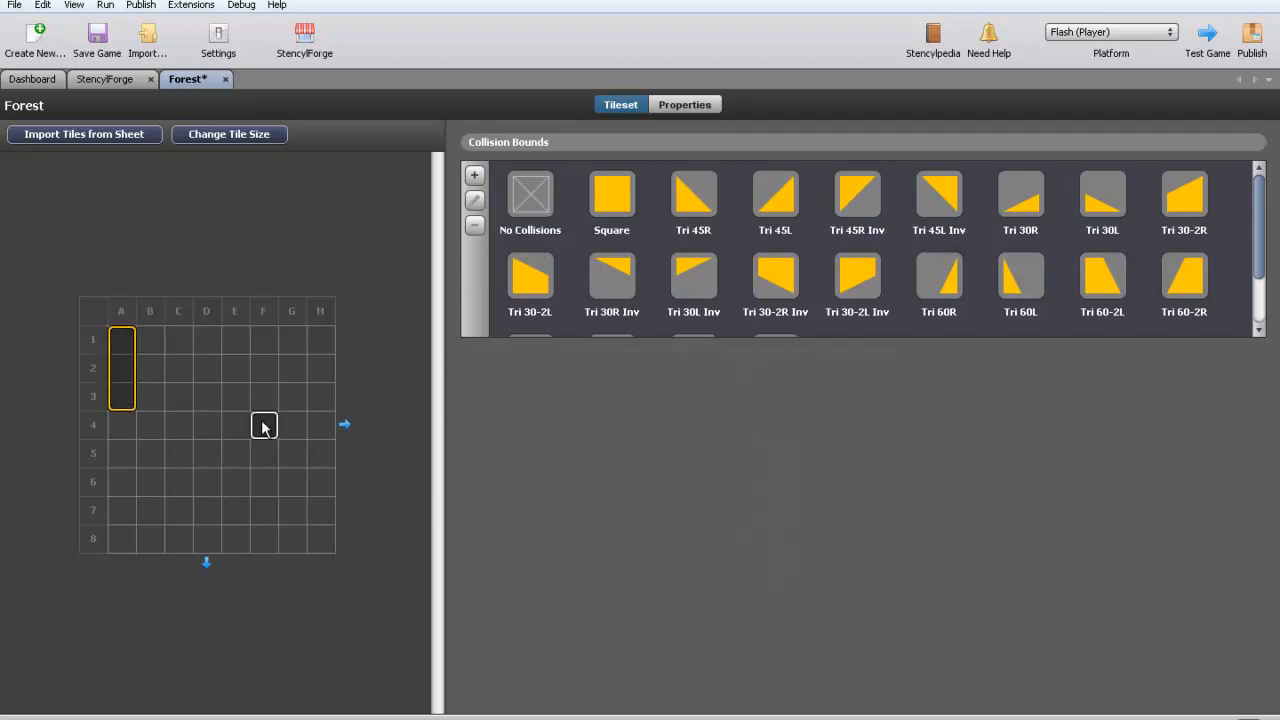
{"action": "left_click", "coordinate": [519, 210]}
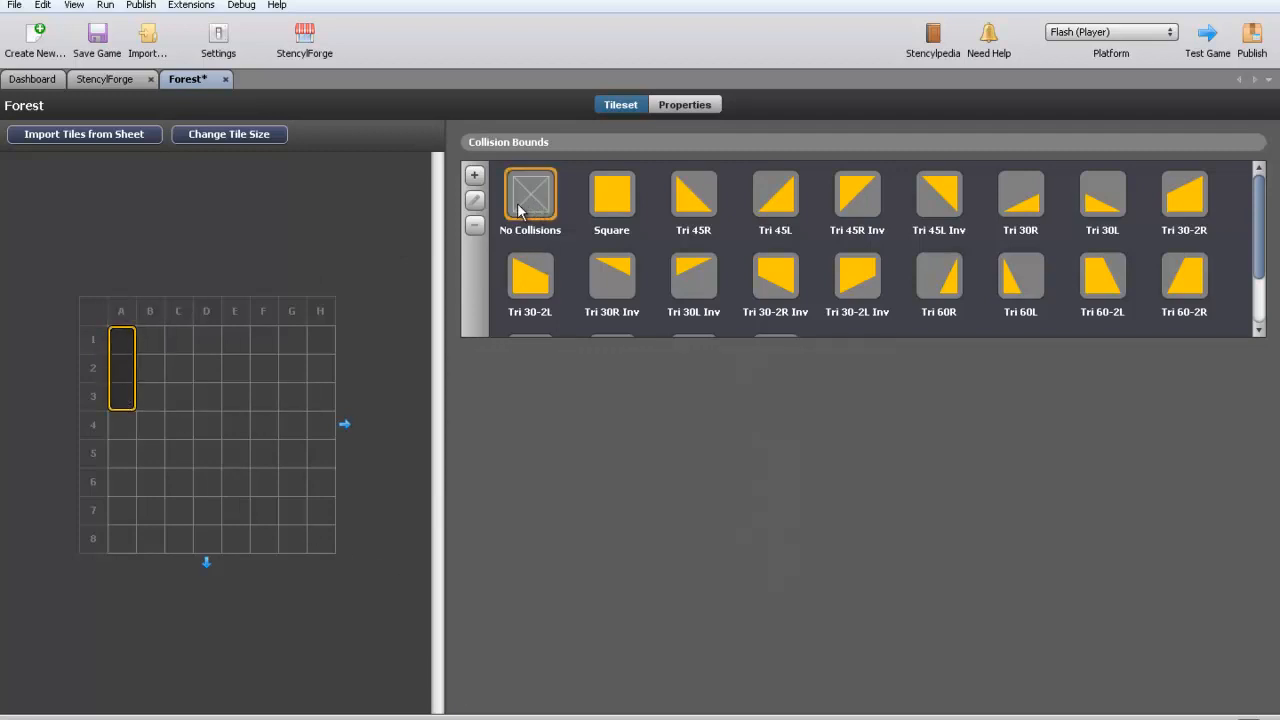
{"action": "left_click", "coordinate": [117, 388]}
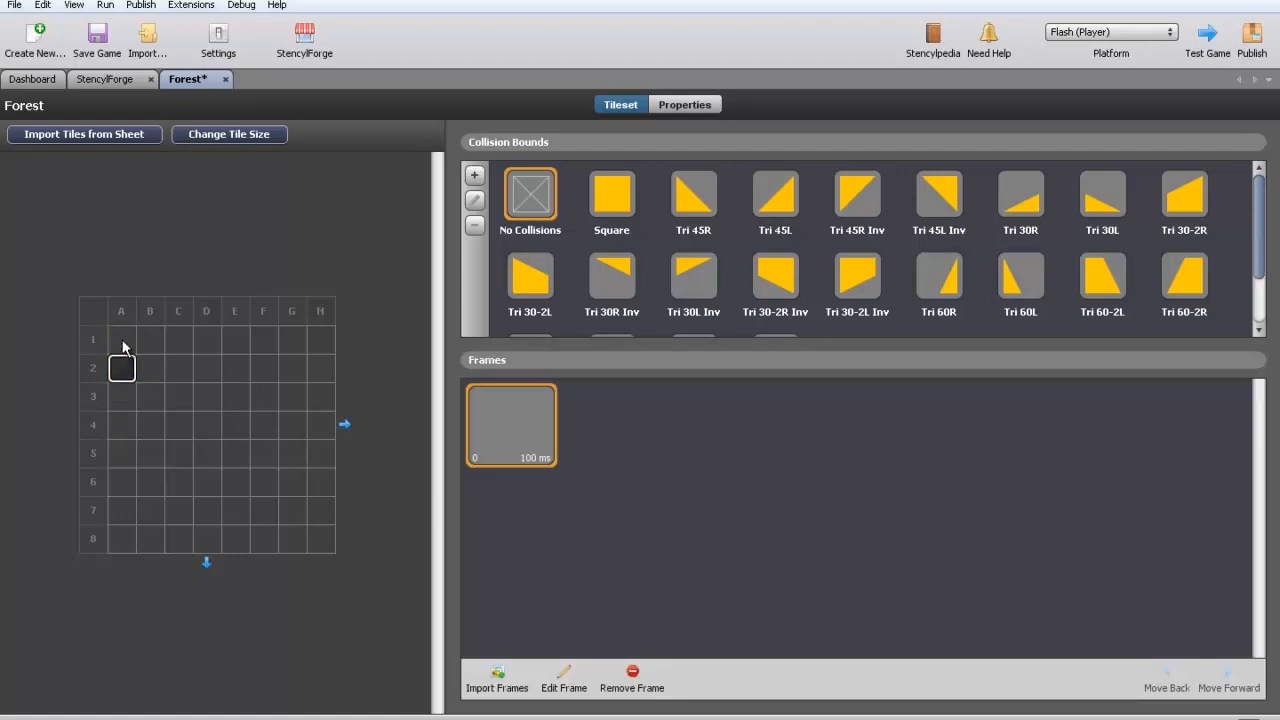
{"action": "left_click", "coordinate": [121, 396]}
- Open the frame image of tile A1 for editing in the image editor
{"action": "left_click", "coordinate": [122, 344]}
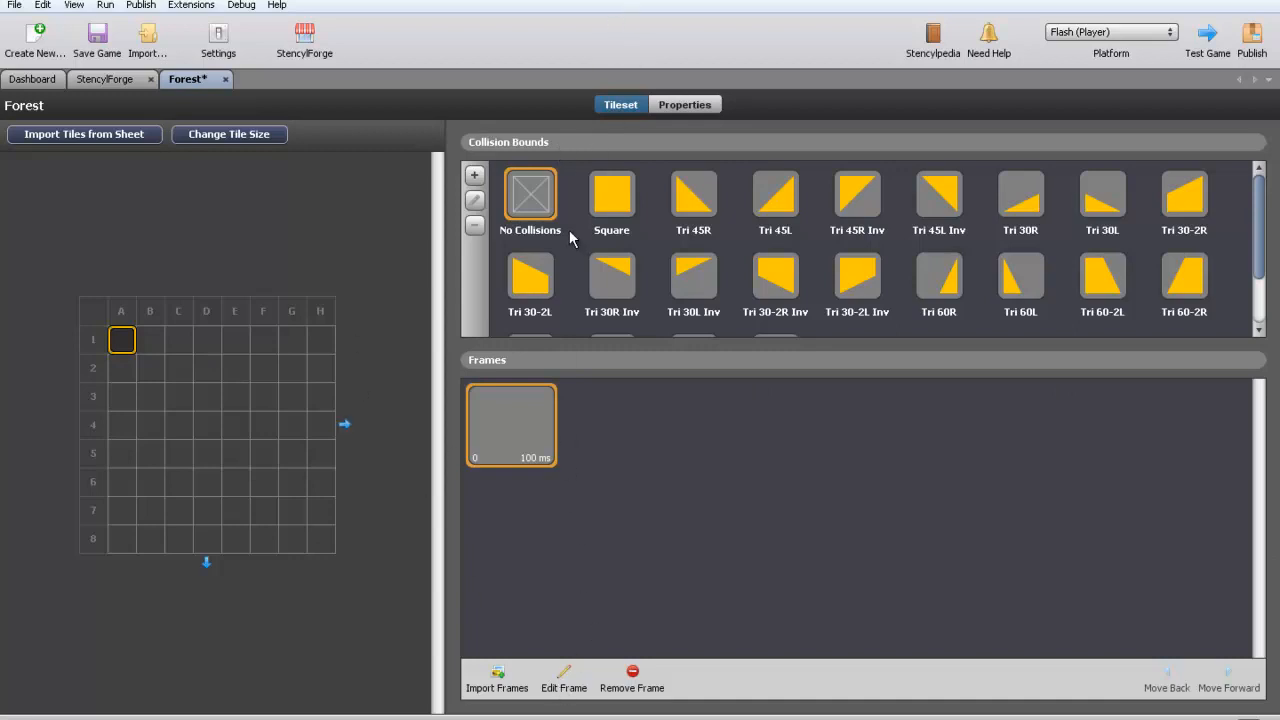
{"action": "left_click", "coordinate": [565, 680]}
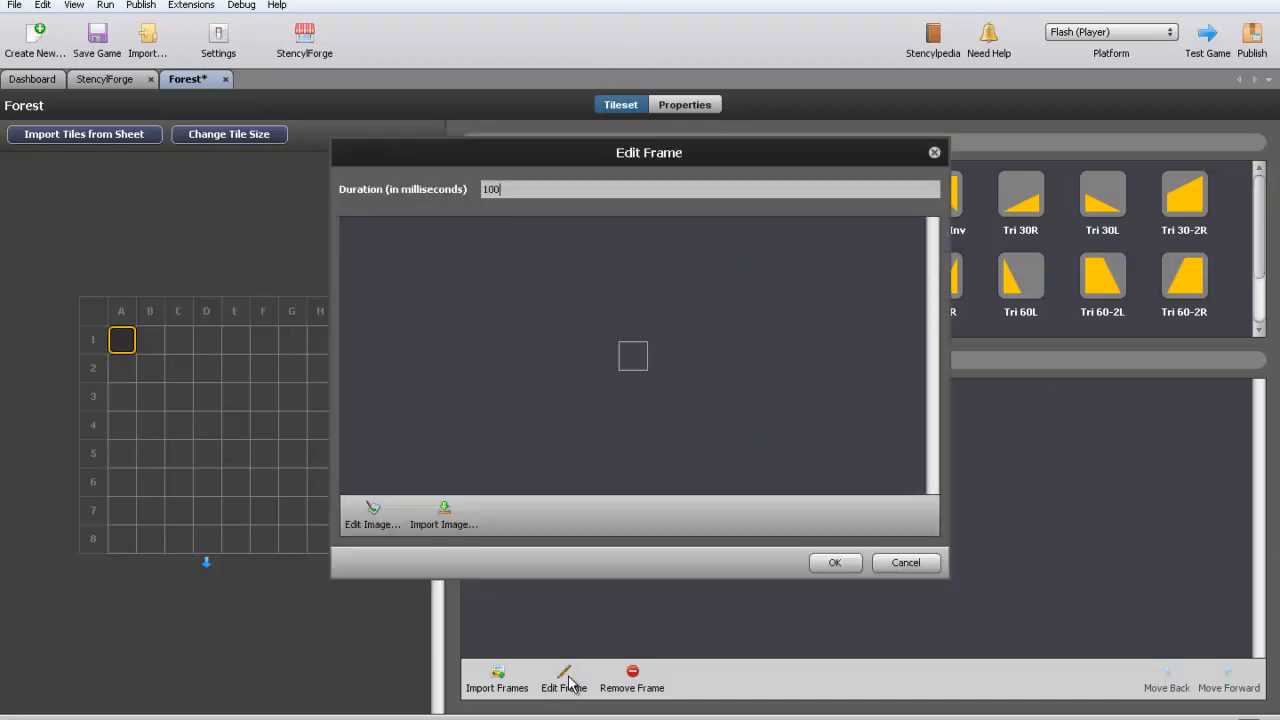
{"action": "left_click", "coordinate": [370, 512]}
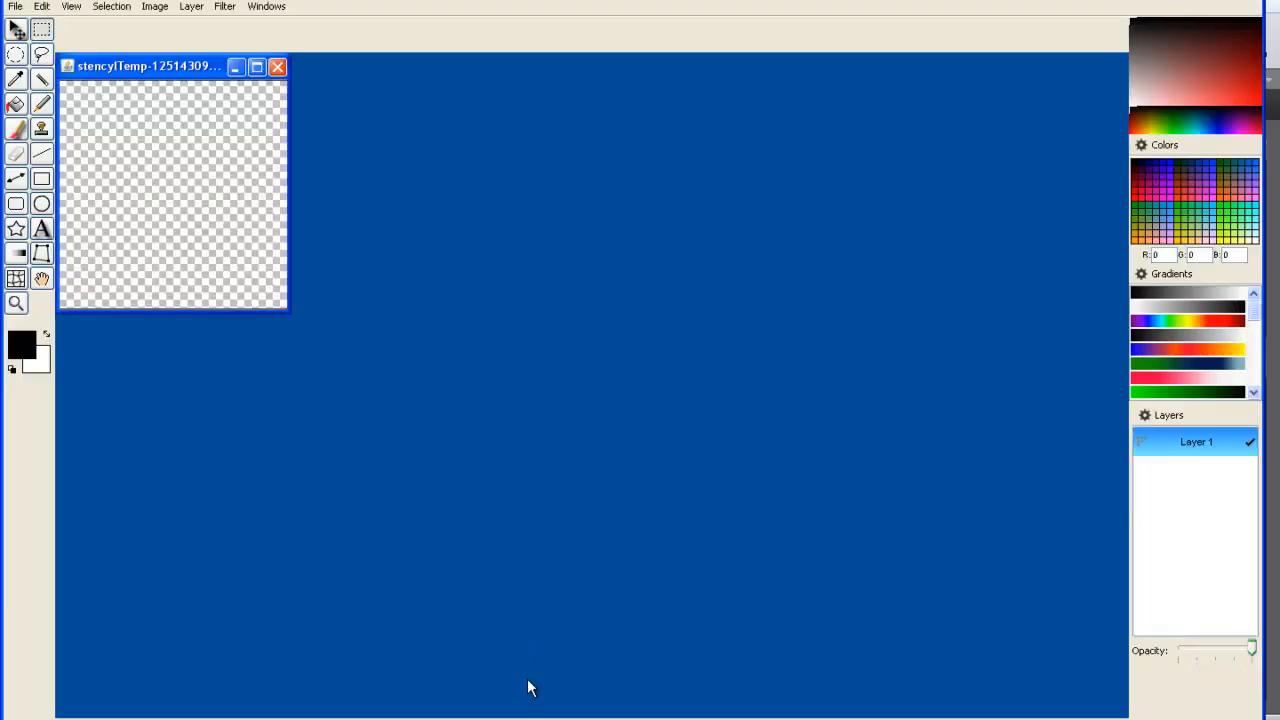
- Brush dark green (R 31, G 111, B 0) over roughly the lower half of tile A1's image, with an uneven upper edge
{"action": "left_click_drag", "start_coordinate": [289, 310], "coordinate": [629, 553]}
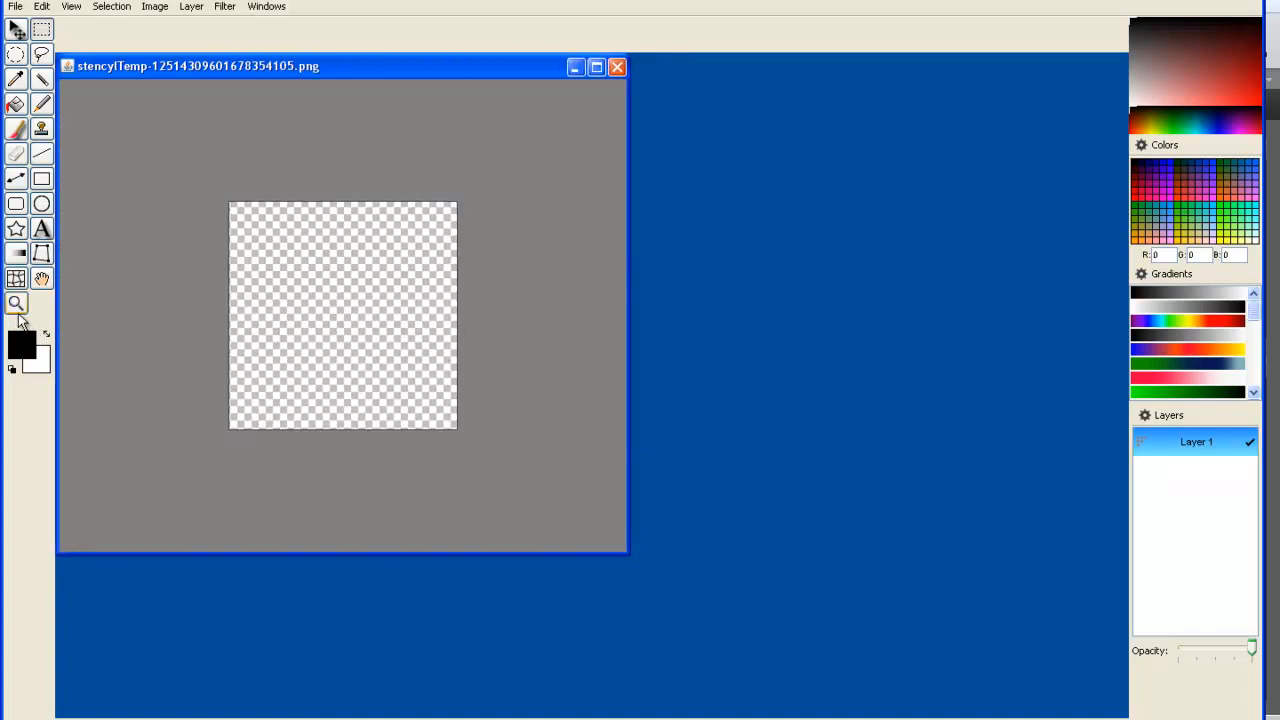
{"action": "left_click", "coordinate": [329, 318]}
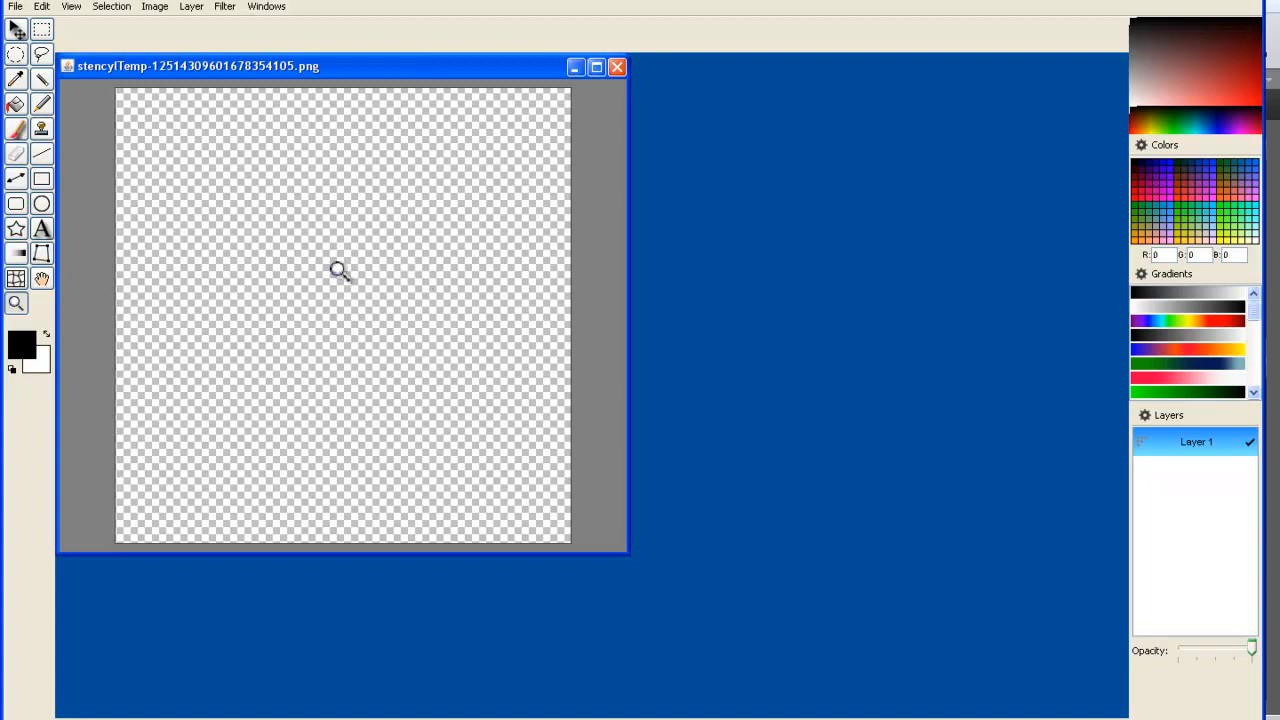
{"action": "left_click", "coordinate": [20, 132]}
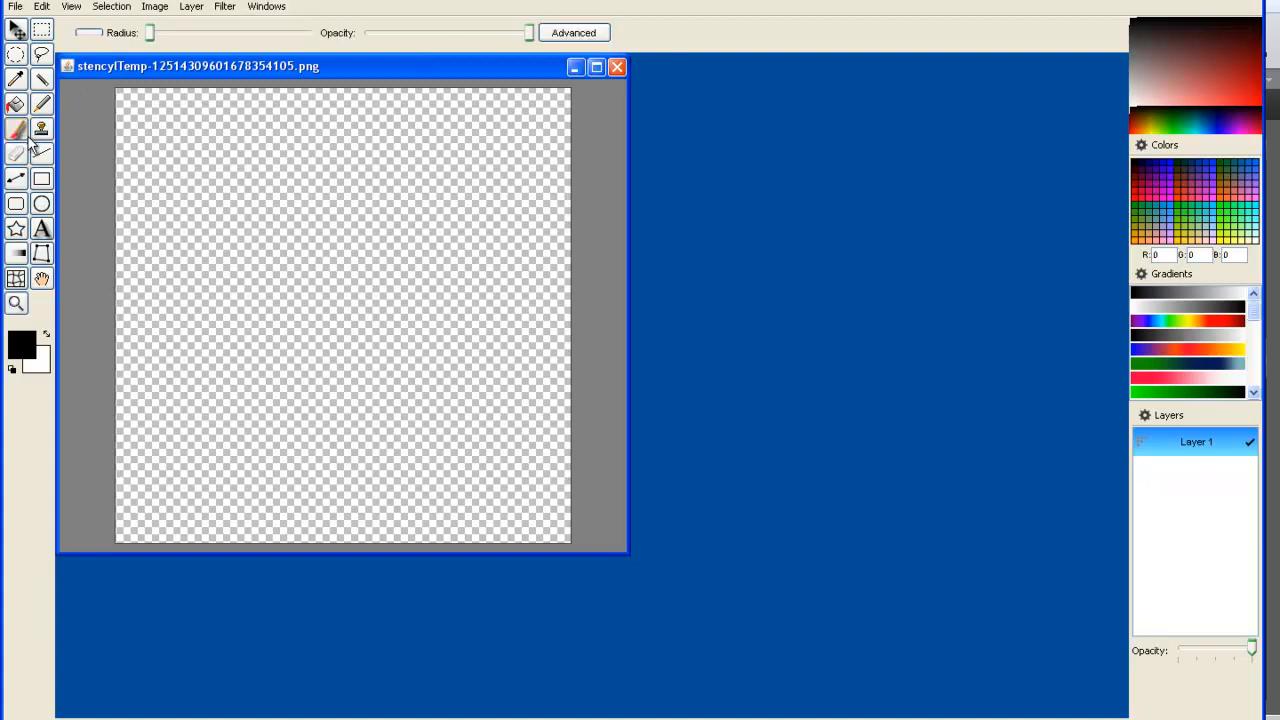
{"action": "left_click", "coordinate": [1164, 122]}
{"action": "left_click", "coordinate": [1167, 119]}
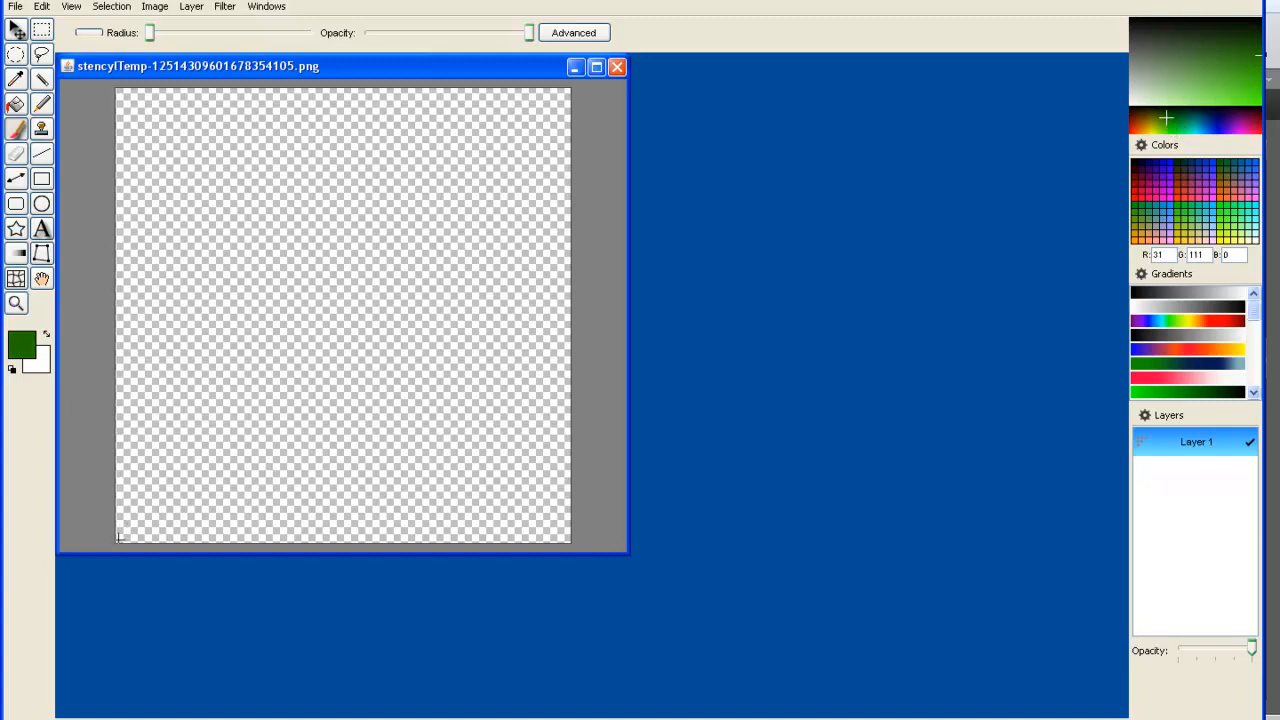
{"action": "mouse_move", "coordinate": [118, 538]}
{"action": "left_mouse_down"}
{"action": "mouse_move", "coordinate": [175, 525]}
{"action": "mouse_move", "coordinate": [565, 526]}
{"action": "mouse_move", "coordinate": [368, 412]}
{"action": "mouse_move", "coordinate": [309, 460]}
{"action": "mouse_move", "coordinate": [129, 471]}
{"action": "mouse_move", "coordinate": [560, 391]}
{"action": "mouse_move", "coordinate": [534, 343]}
{"action": "mouse_move", "coordinate": [500, 394]}
{"action": "mouse_move", "coordinate": [496, 378]}
{"action": "left_mouse_up"}
- Scribble looping Pencil lines in a darker green (R 33, G 71, B 18) across the painted green area
{"action": "left_click", "coordinate": [1228, 41]}
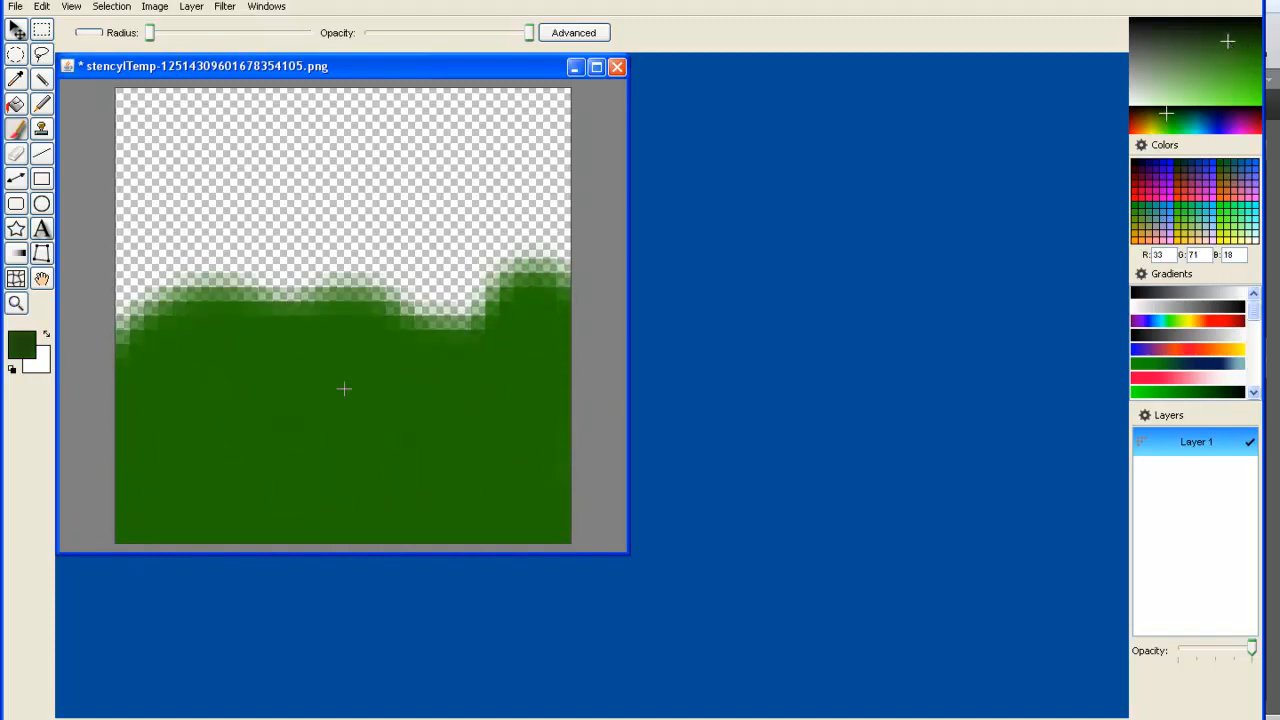
{"action": "left_click", "coordinate": [41, 104]}
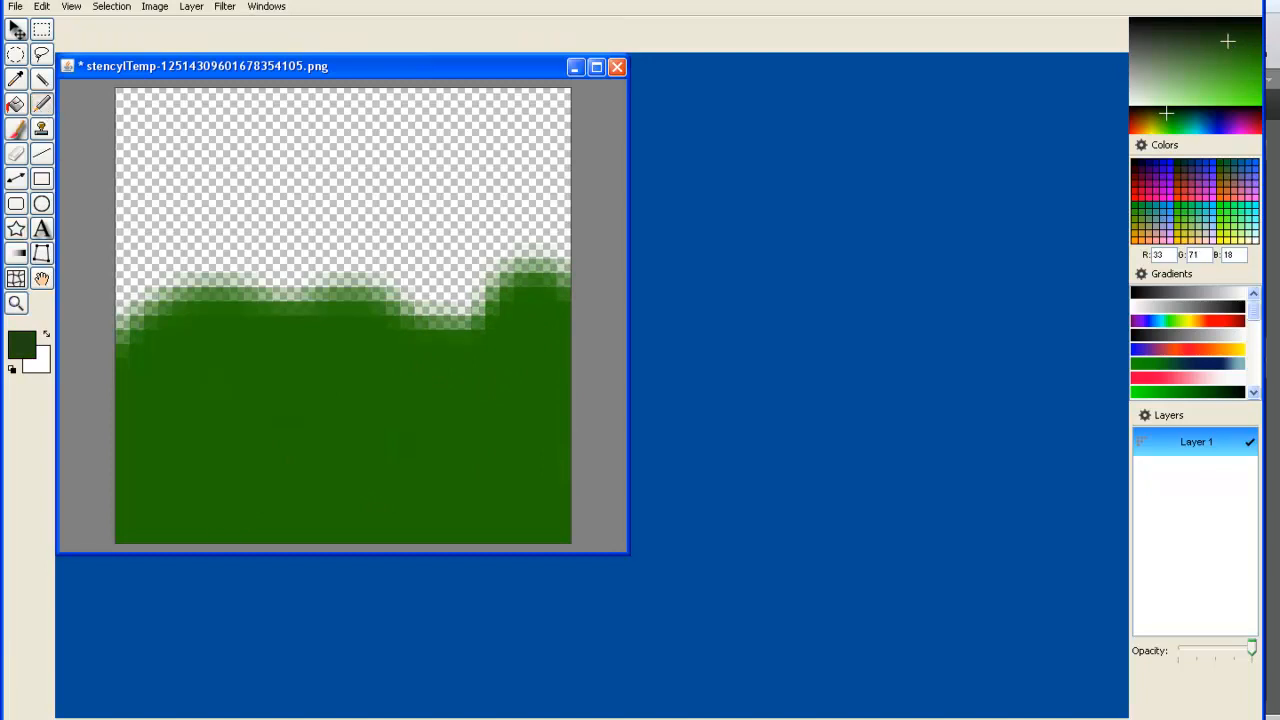
{"action": "mouse_move", "coordinate": [150, 437]}
{"action": "left_mouse_down"}
{"action": "mouse_move", "coordinate": [180, 451]}
{"action": "mouse_move", "coordinate": [417, 374]}
{"action": "mouse_move", "coordinate": [471, 343]}
{"action": "mouse_move", "coordinate": [371, 451]}
{"action": "mouse_move", "coordinate": [195, 465]}
{"action": "mouse_move", "coordinate": [351, 386]}
{"action": "mouse_move", "coordinate": [288, 334]}
{"action": "left_mouse_up"}
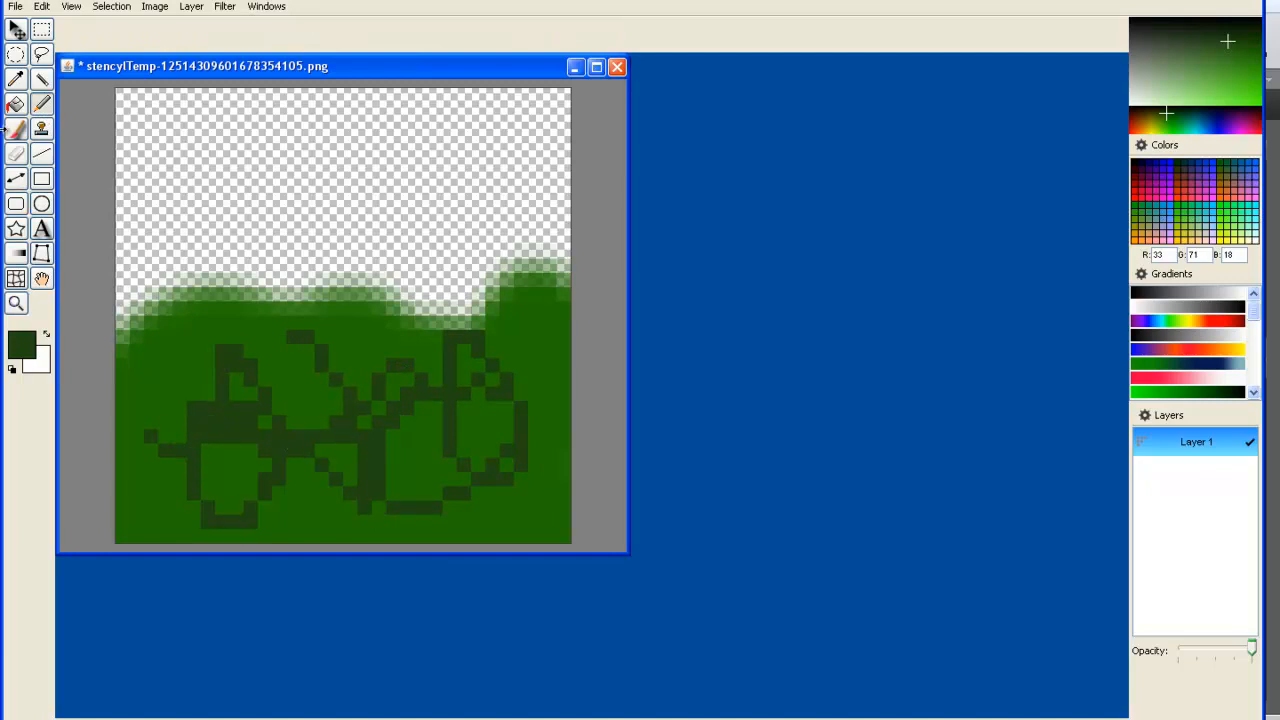
- Brush faint strokes at minimum radius and strongly reduced opacity in the transparent area above the green, and undo the last stroke
{"action": "left_click", "coordinate": [15, 130]}
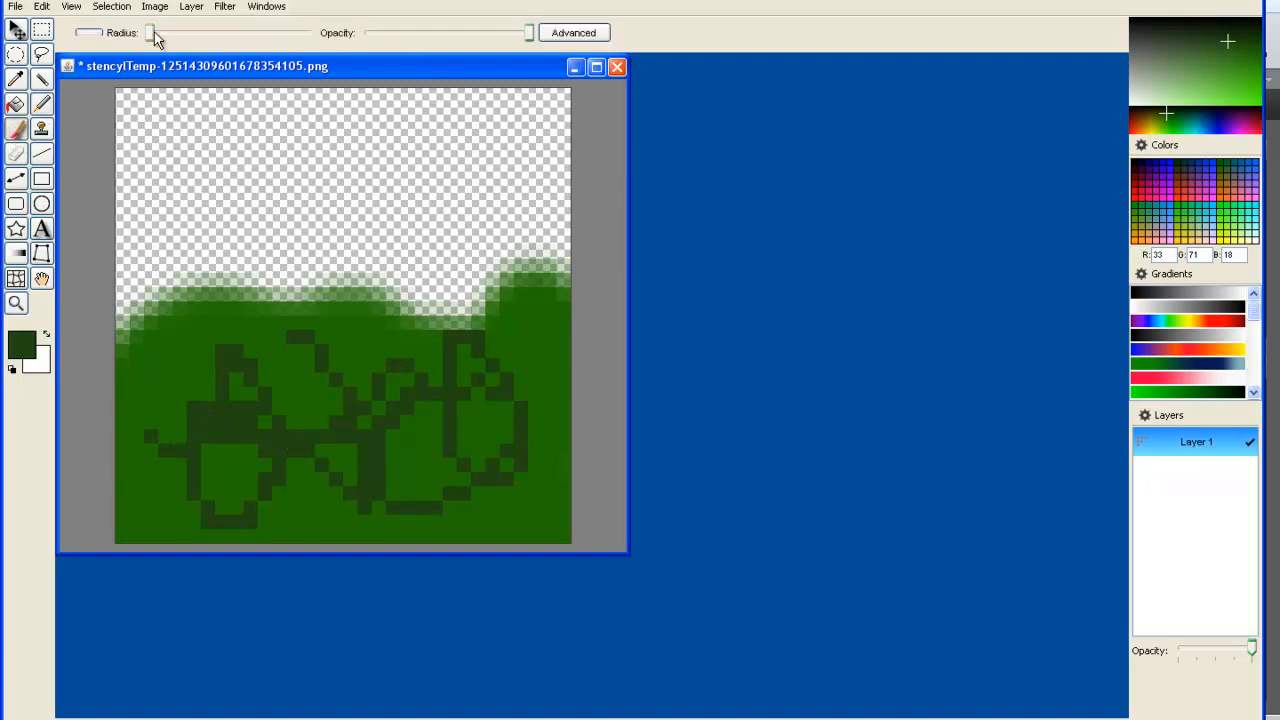
{"action": "mouse_move", "coordinate": [157, 38]}
{"action": "left_mouse_down"}
{"action": "mouse_move", "coordinate": [290, 38]}
{"action": "mouse_move", "coordinate": [104, 42]}
{"action": "left_mouse_up"}
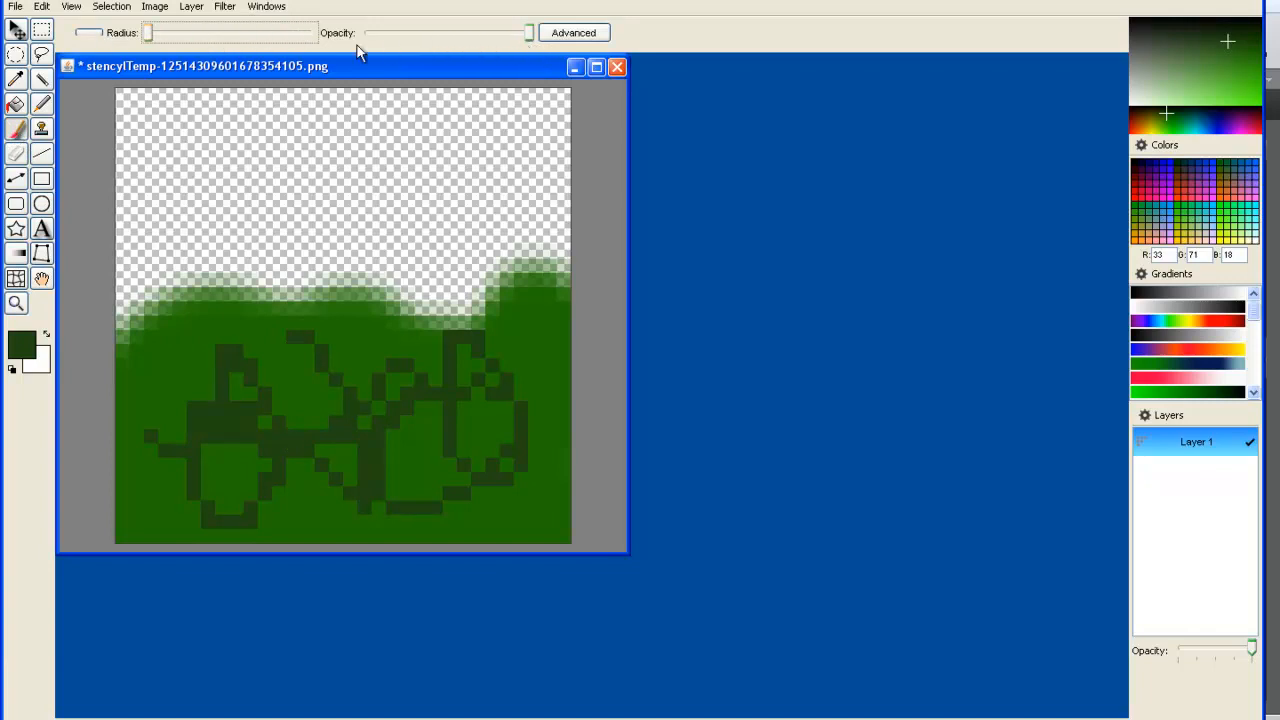
{"action": "left_click_drag", "start_coordinate": [527, 33], "coordinate": [392, 33]}
{"action": "mouse_move", "coordinate": [454, 274]}
{"action": "left_mouse_down"}
{"action": "mouse_move", "coordinate": [429, 249]}
{"action": "mouse_move", "coordinate": [440, 285]}
{"action": "mouse_move", "coordinate": [444, 205]}
{"action": "mouse_move", "coordinate": [340, 138]}
{"action": "left_mouse_up"}
{"action": "left_click_drag", "start_coordinate": [341, 237], "coordinate": [272, 165]}
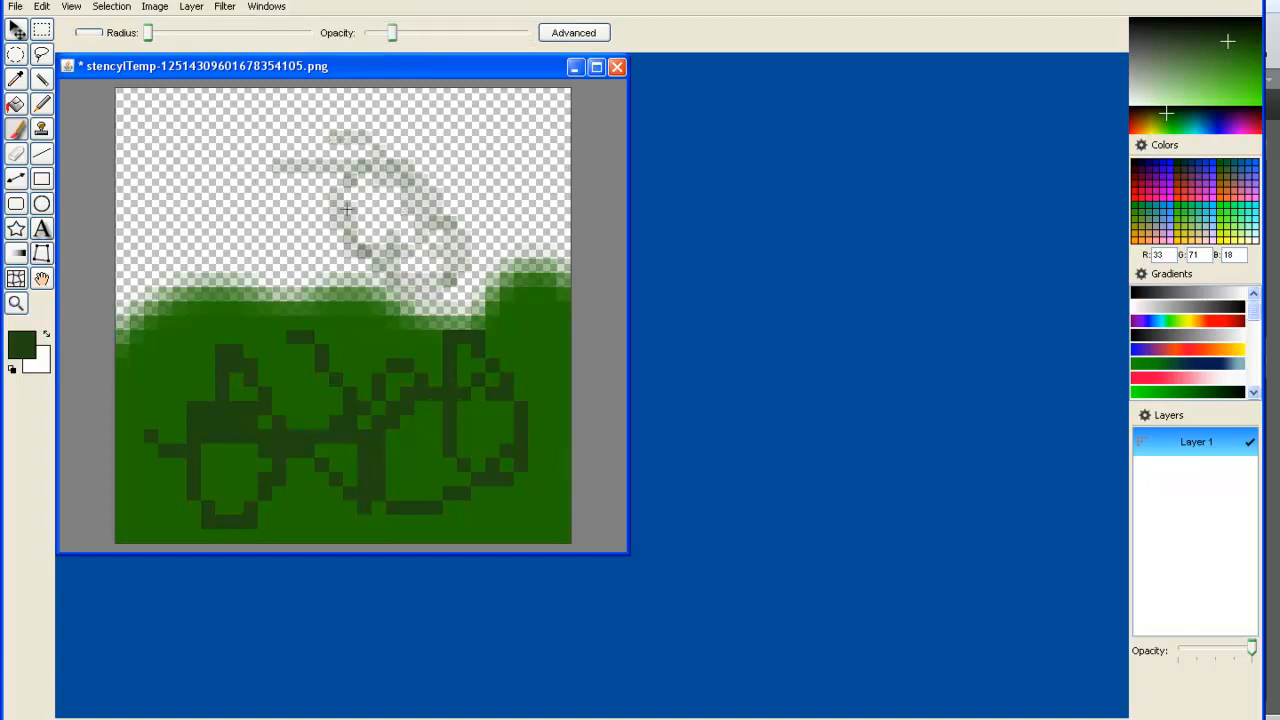
{"action": "key", "text": "ctrl+z"}
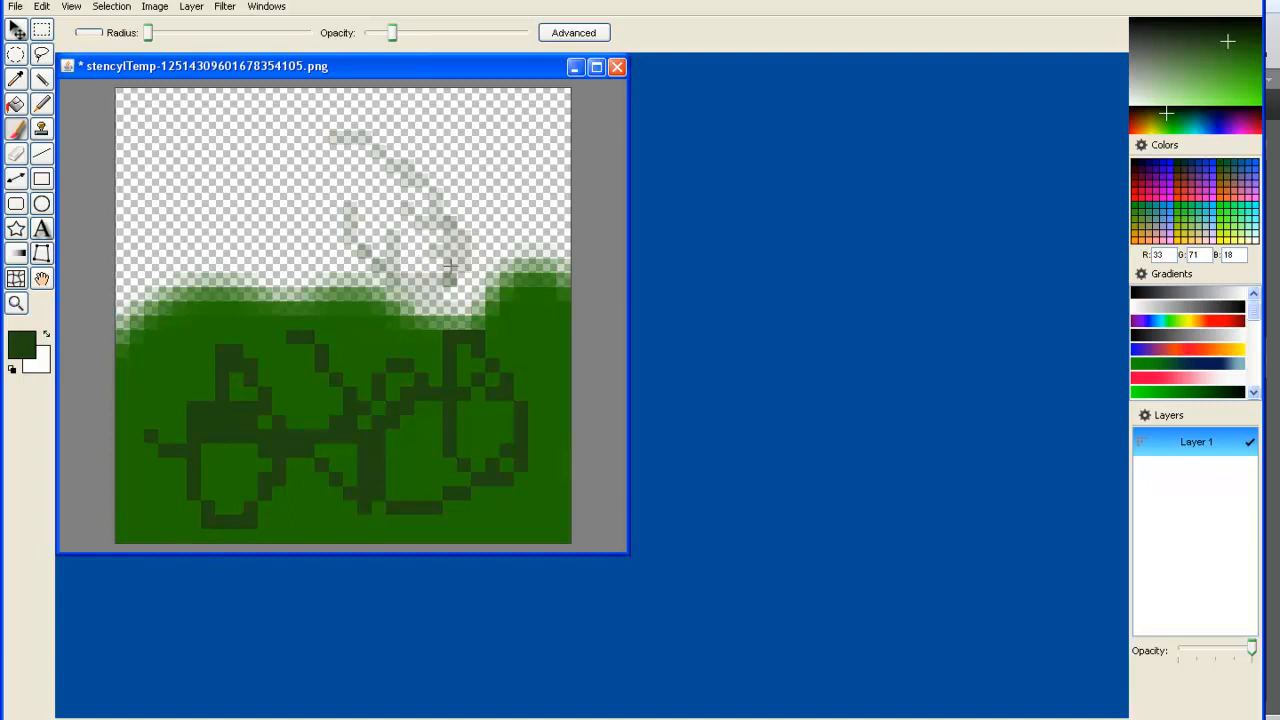
- Save tile A1's image, close the image editor and confirm the frame edit
{"action": "key", "text": "ctrl+s"}
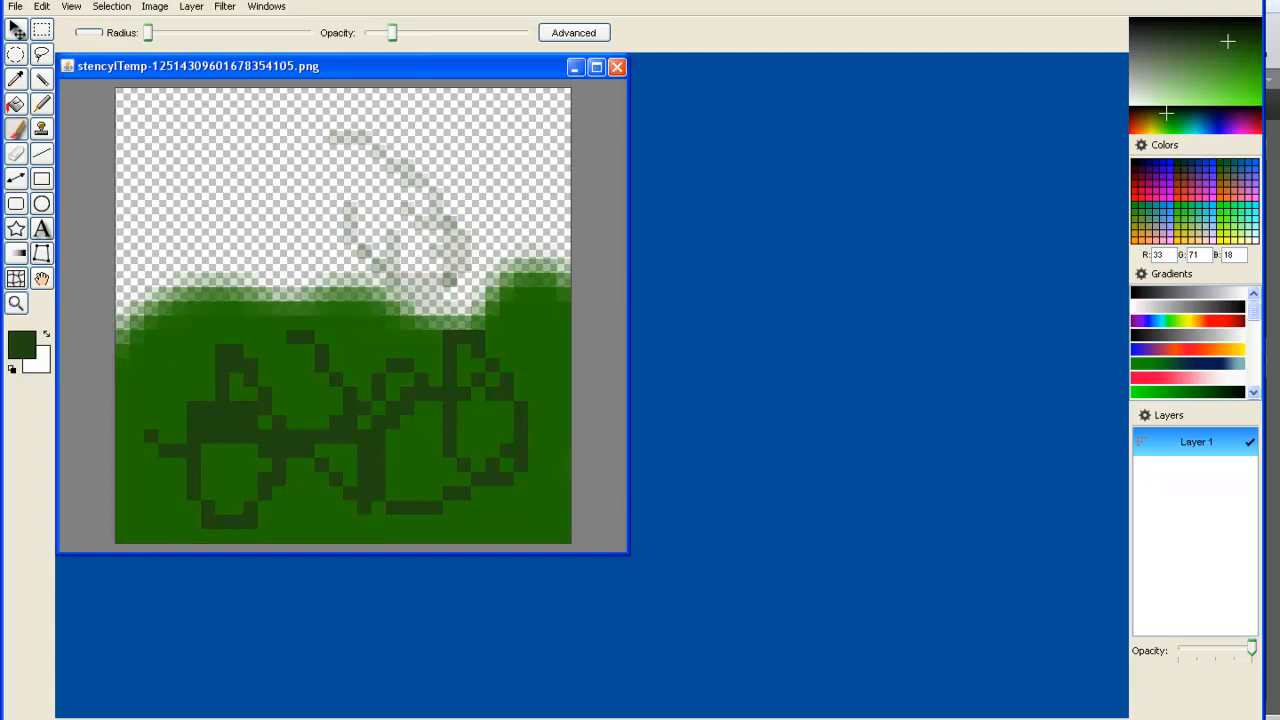
{"action": "left_click", "coordinate": [14, 10]}
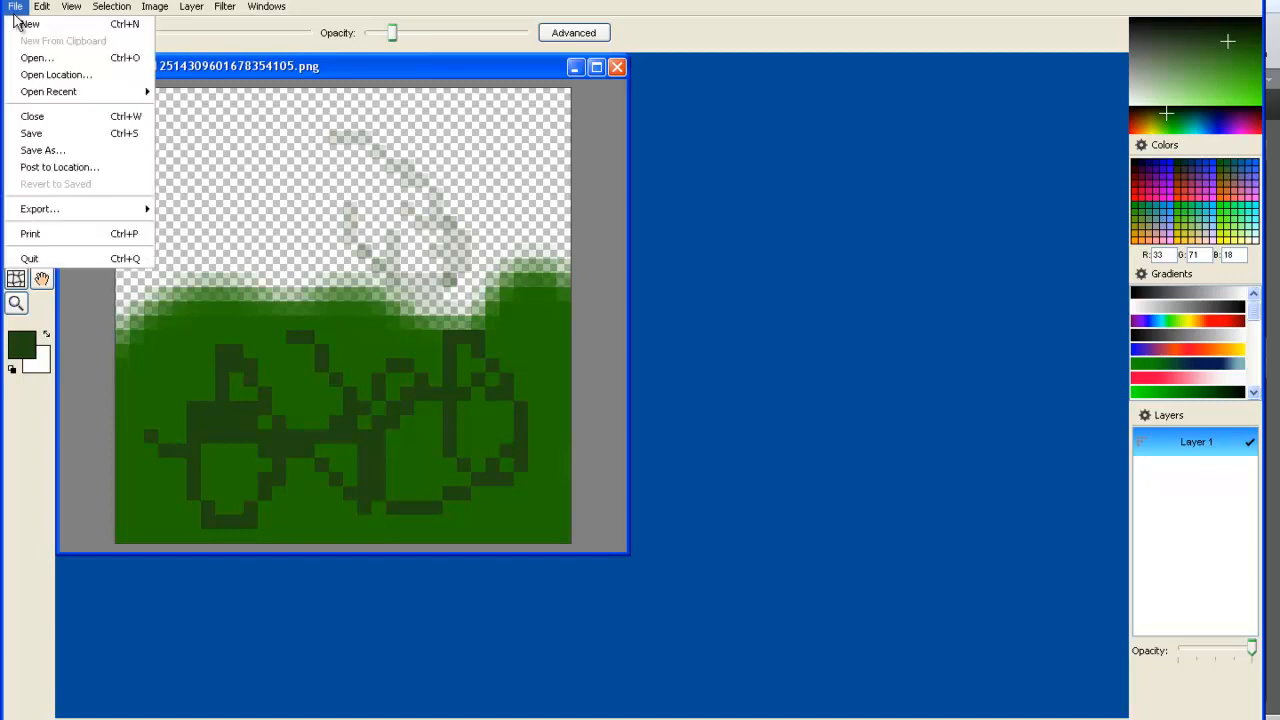
{"action": "left_click", "coordinate": [24, 134]}
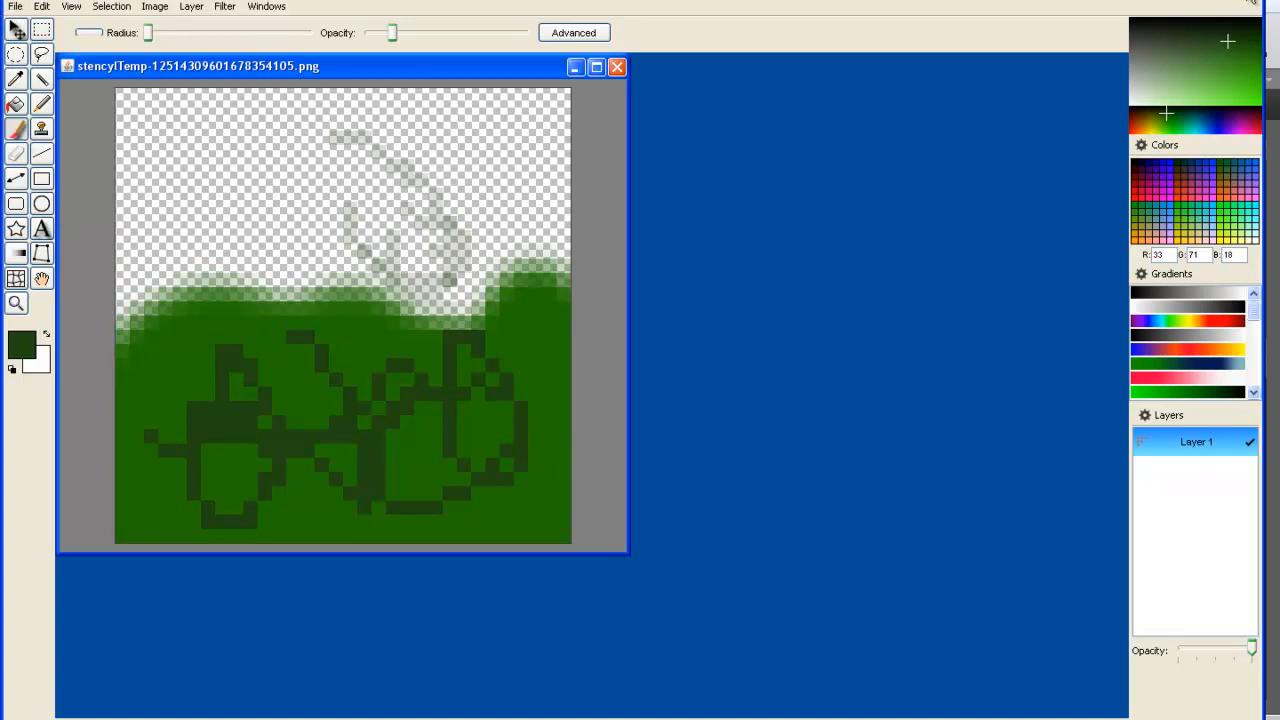
{"action": "left_click", "coordinate": [1250, 3]}
{"action": "left_click", "coordinate": [836, 562]}
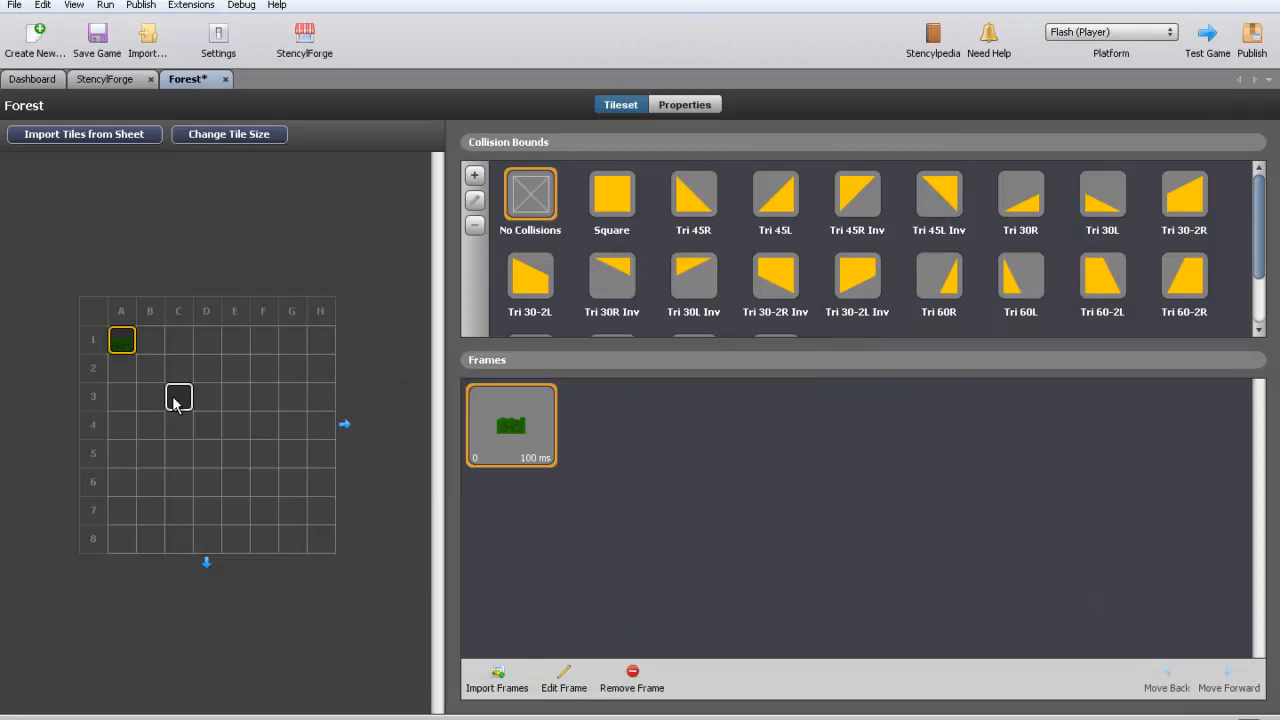
- Give tile B1 Square collision bounds and open its frame image for editing
{"action": "left_click", "coordinate": [150, 345]}
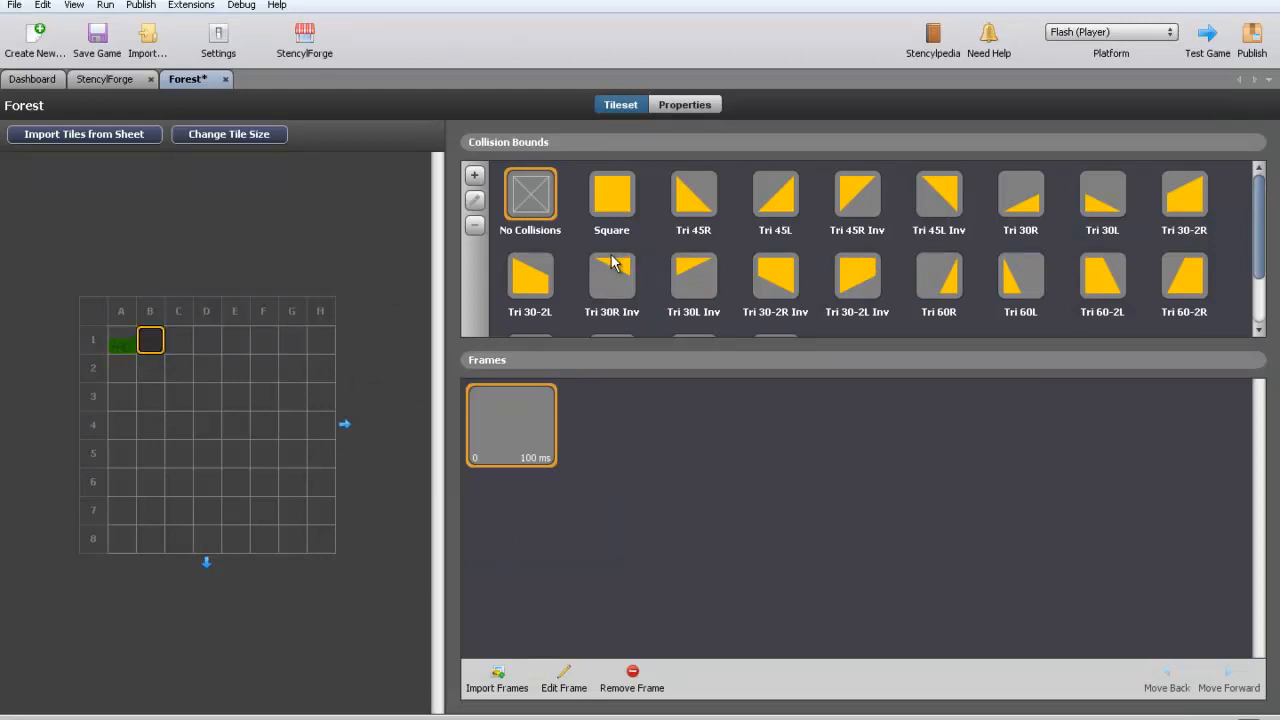
{"action": "left_click", "coordinate": [628, 203]}
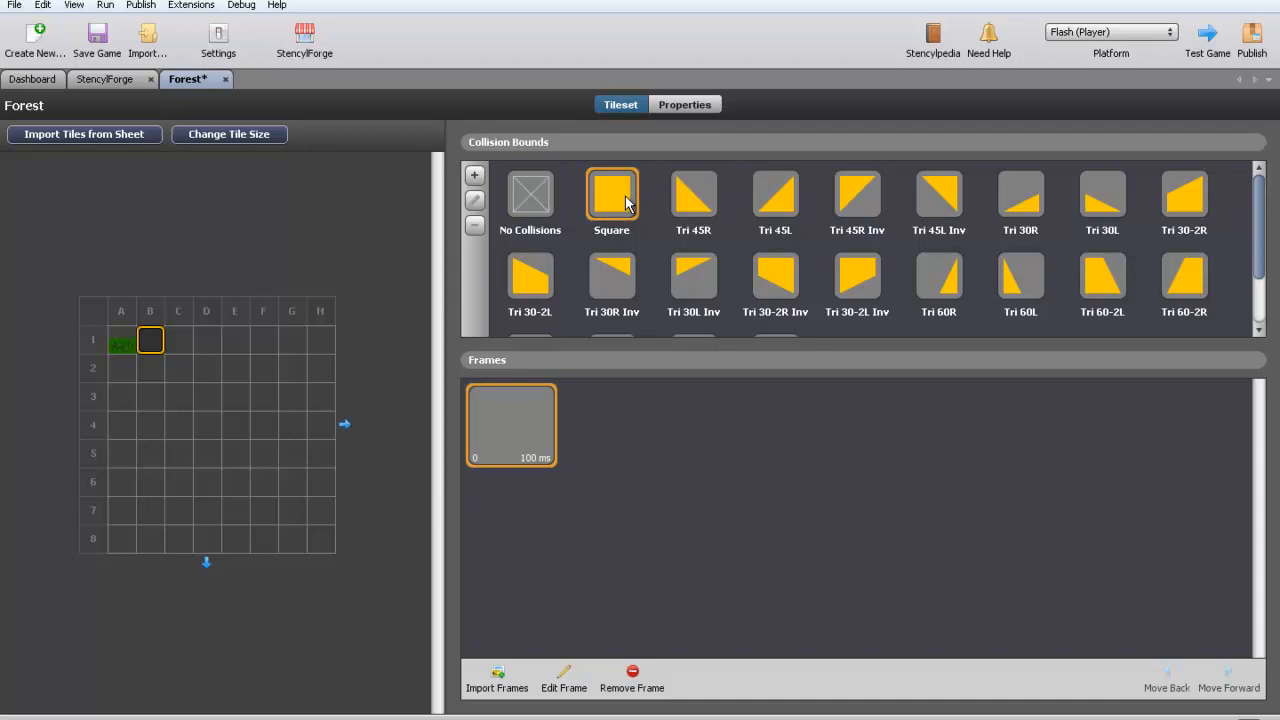
{"action": "left_click", "coordinate": [565, 680]}
{"action": "left_click", "coordinate": [374, 514]}
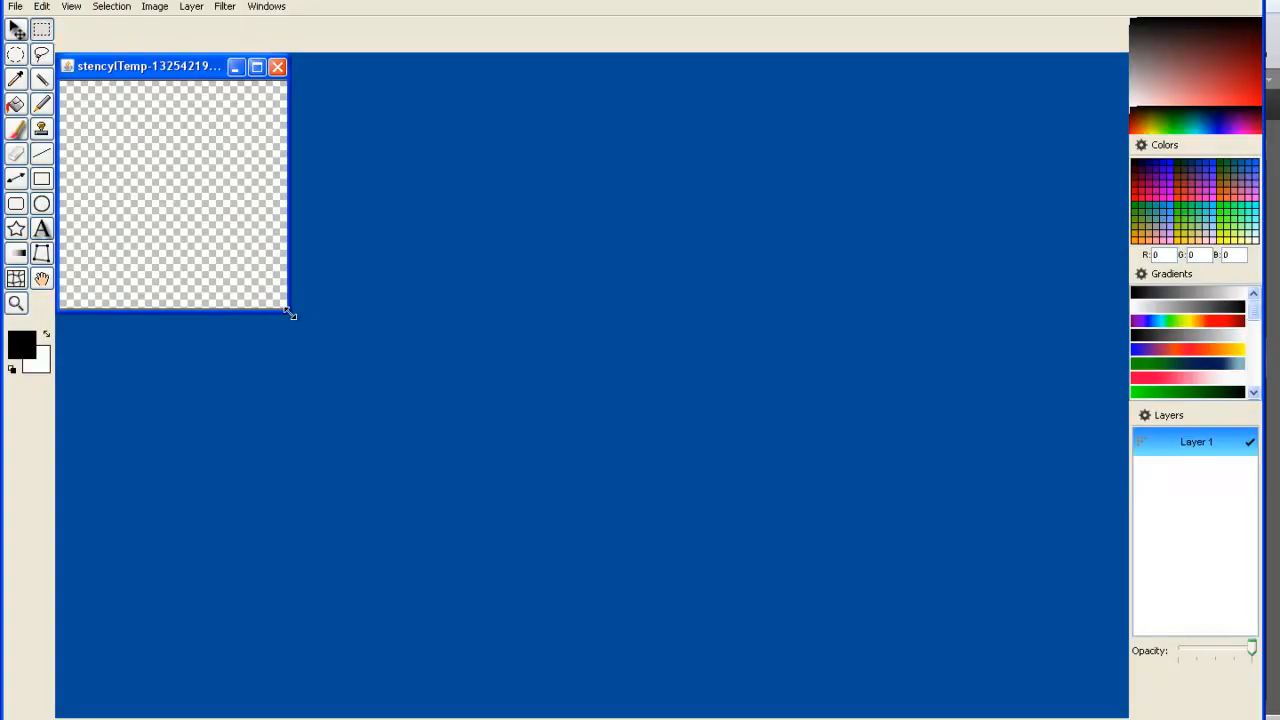
- Brush a green band (R 0, G 127, B 0) with an uneven lower edge along the top of tile B1's image
{"action": "left_click_drag", "start_coordinate": [289, 313], "coordinate": [692, 594]}
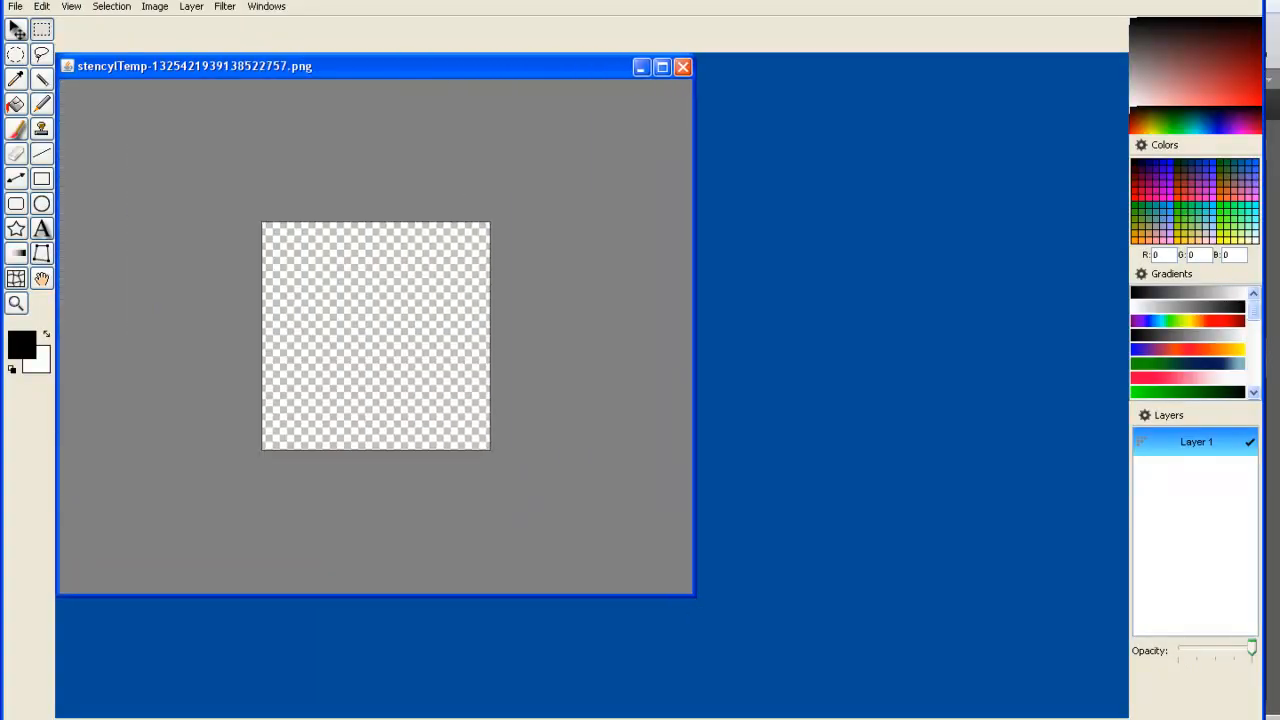
{"action": "left_click", "coordinate": [16, 305]}
{"action": "left_click", "coordinate": [452, 308]}
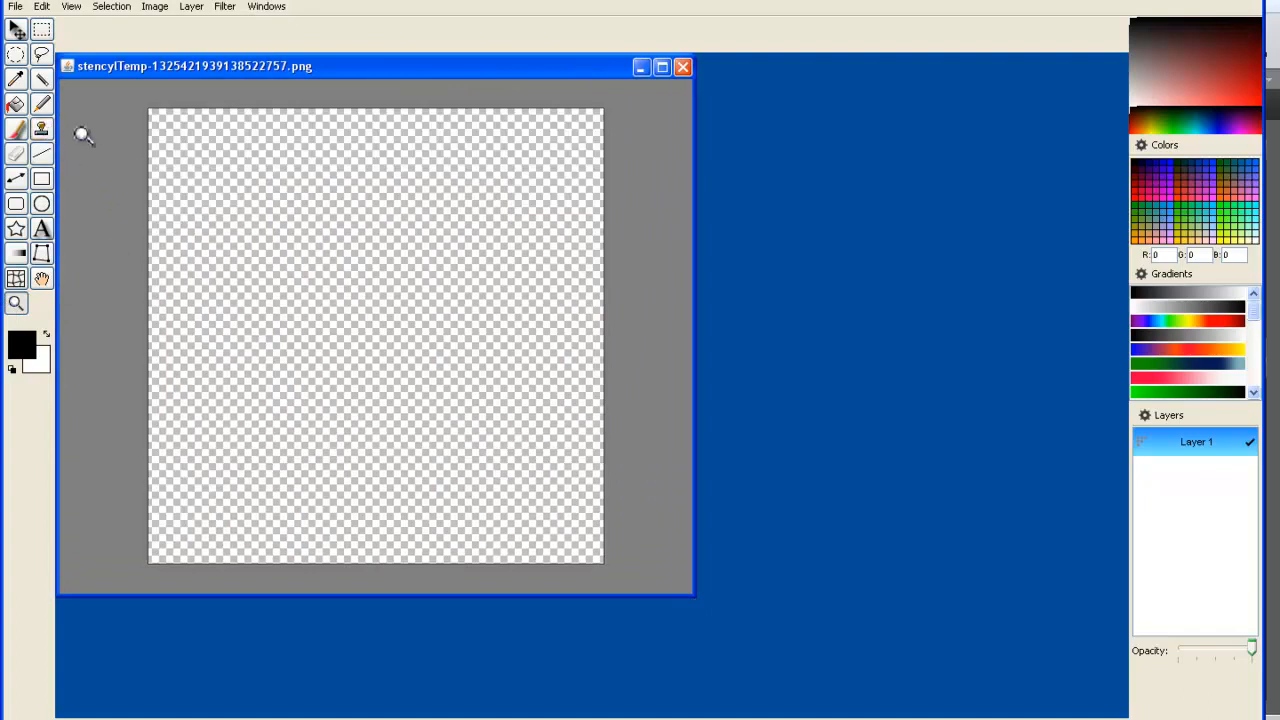
{"action": "left_click", "coordinate": [16, 129]}
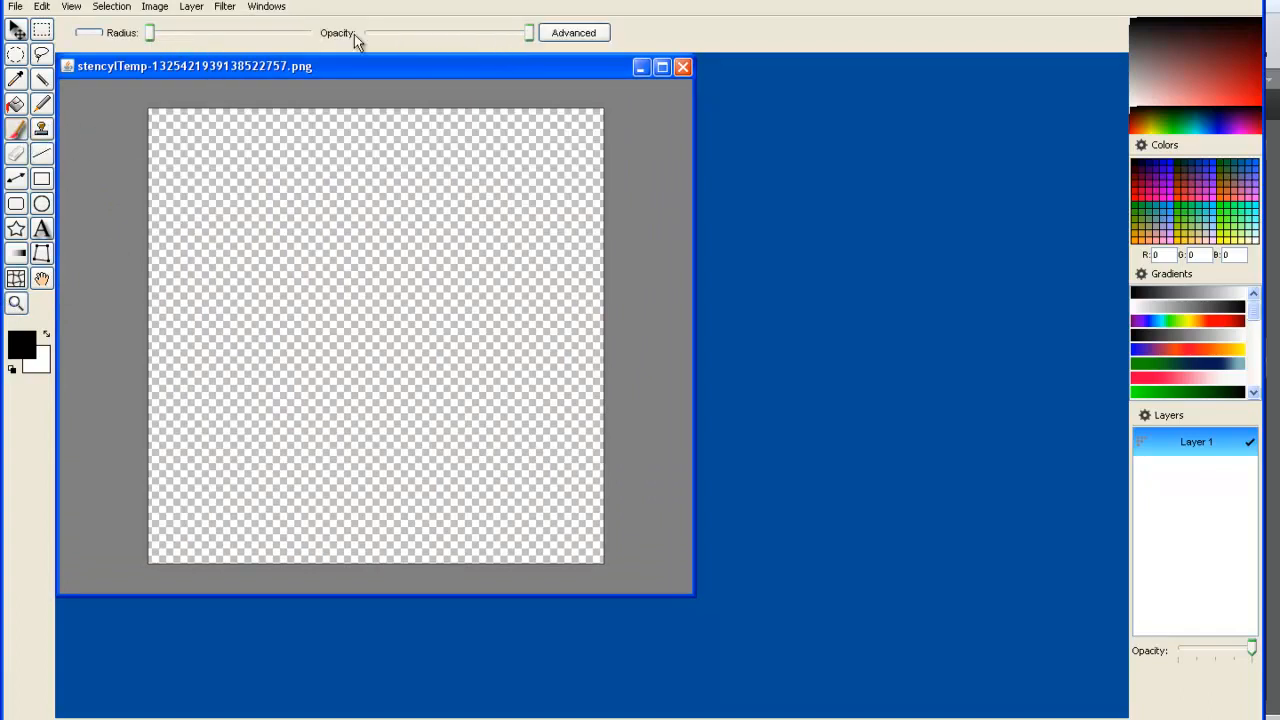
{"action": "left_click", "coordinate": [1173, 120]}
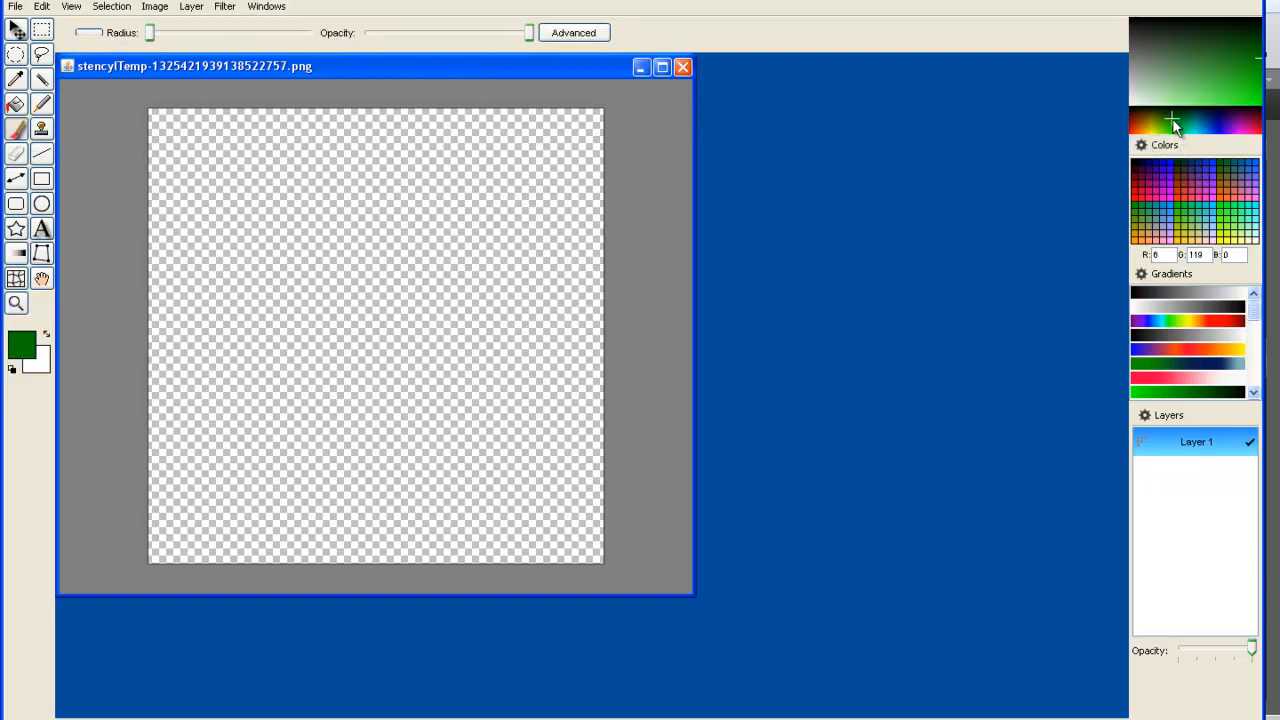
{"action": "left_click_drag", "start_coordinate": [1162, 125], "coordinate": [1175, 121]}
{"action": "mouse_move", "coordinate": [151, 121]}
{"action": "left_mouse_down"}
{"action": "mouse_move", "coordinate": [585, 130]}
{"action": "mouse_move", "coordinate": [592, 176]}
{"action": "mouse_move", "coordinate": [343, 146]}
{"action": "mouse_move", "coordinate": [186, 169]}
{"action": "mouse_move", "coordinate": [168, 200]}
{"action": "left_mouse_up"}
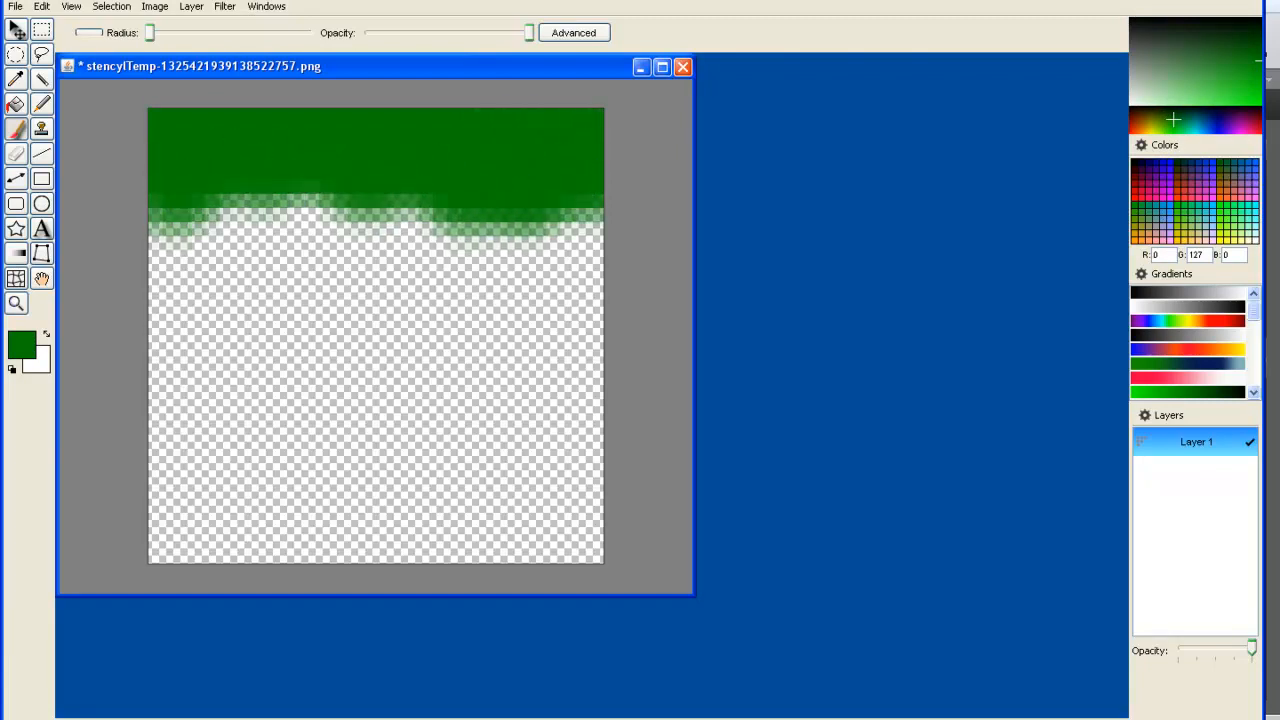
{"action": "left_click", "coordinate": [42, 32]}
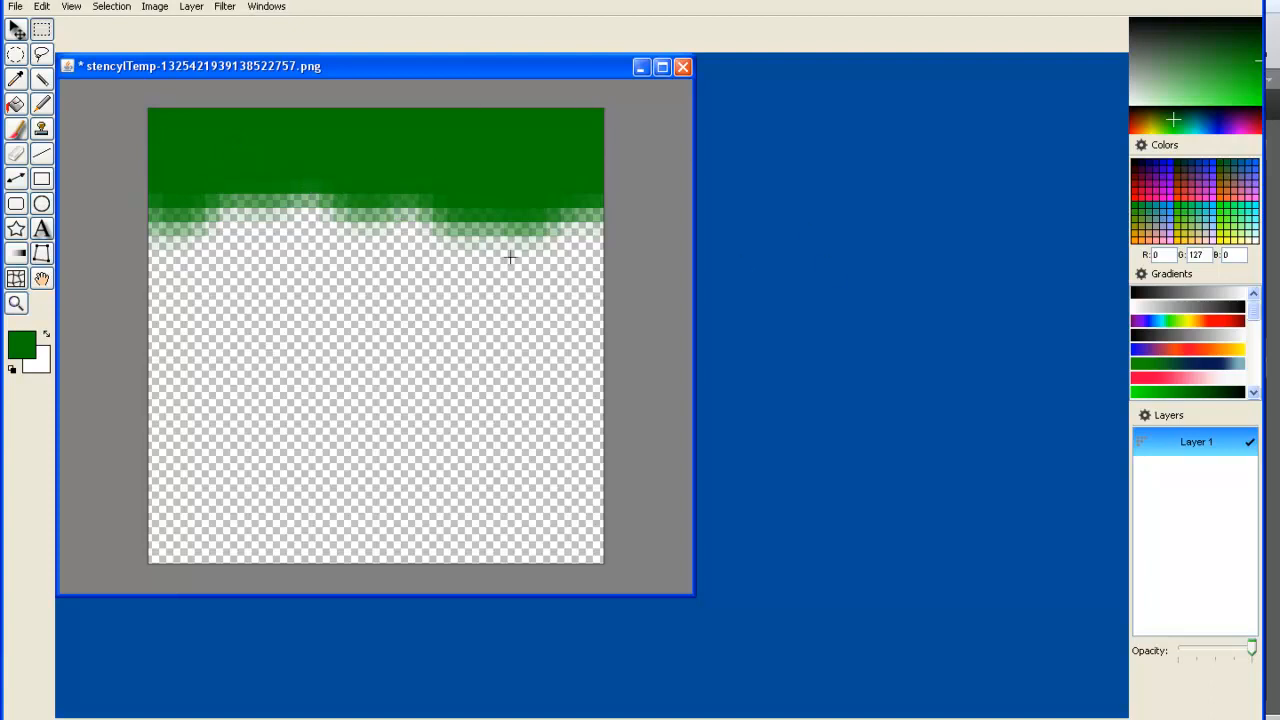
{"action": "left_click", "coordinate": [18, 84]}
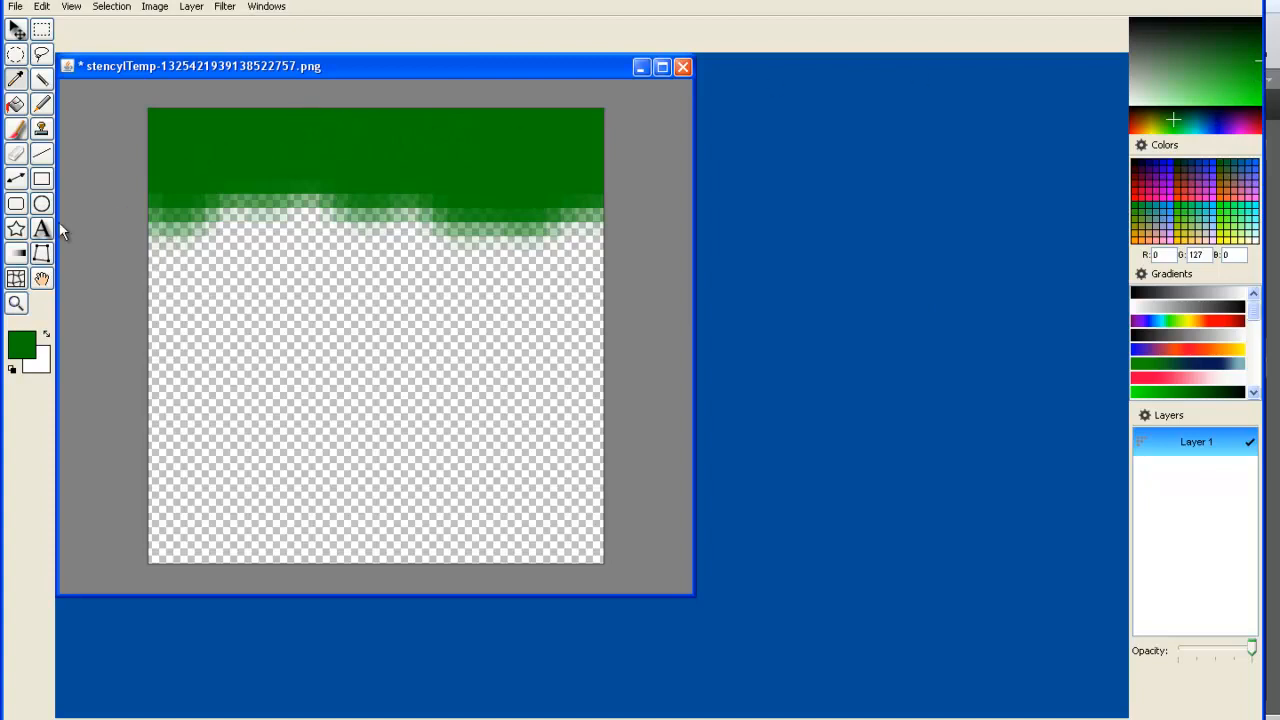
- Brush olive brown (R 72, G 86, B 15) over the whole area of tile B1's image below the green band
{"action": "left_click", "coordinate": [16, 129]}
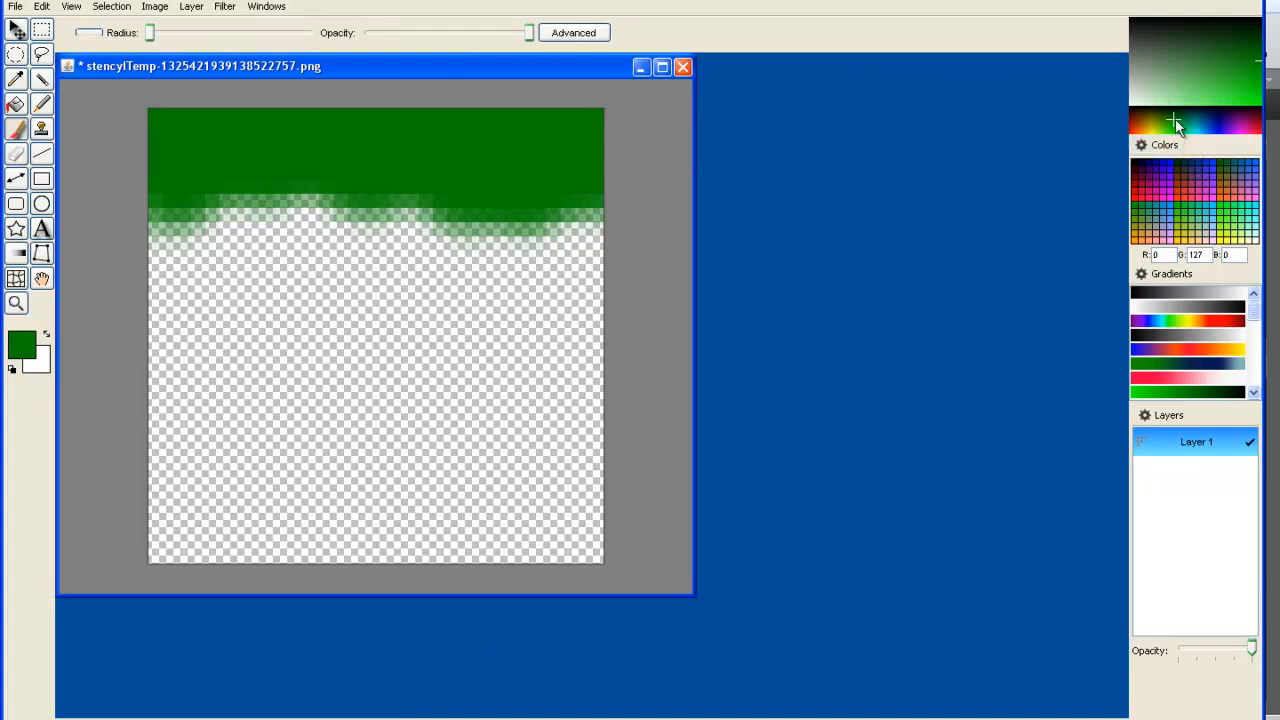
{"action": "left_click_drag", "start_coordinate": [1175, 118], "coordinate": [1156, 119]}
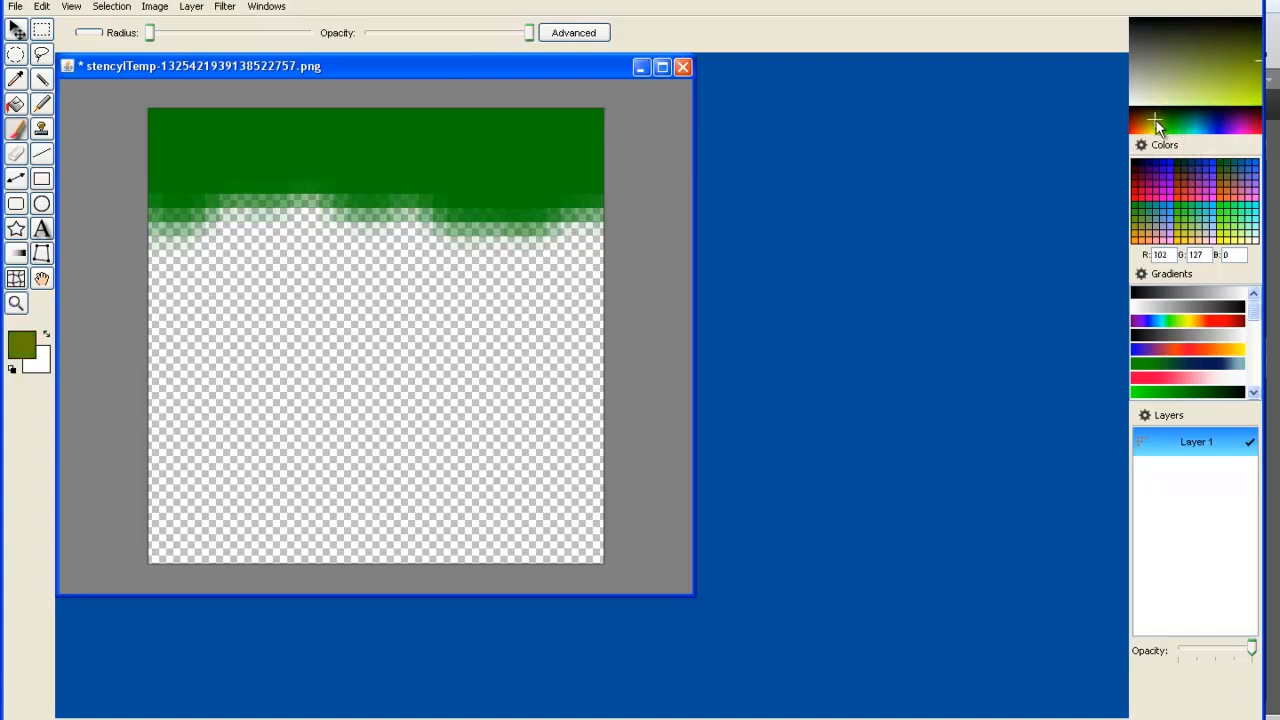
{"action": "left_click", "coordinate": [1238, 46]}
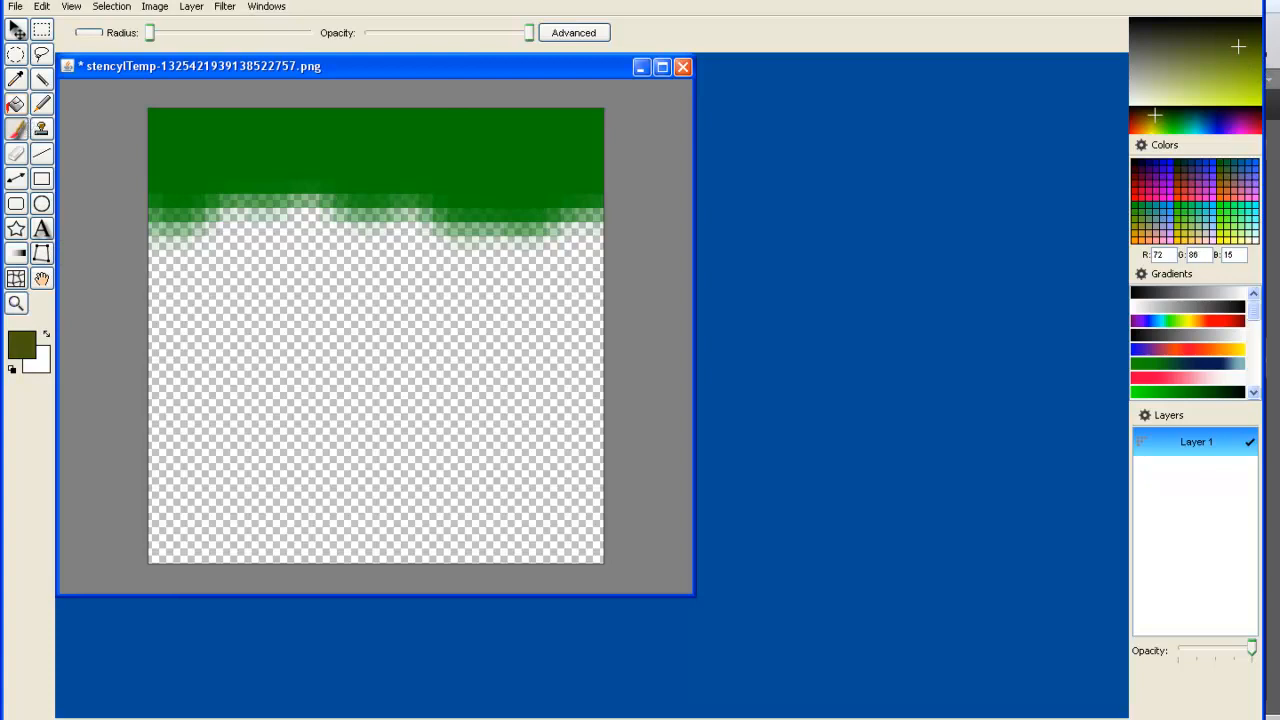
{"action": "mouse_move", "coordinate": [155, 268]}
{"action": "left_mouse_down"}
{"action": "mouse_move", "coordinate": [188, 262]}
{"action": "mouse_move", "coordinate": [196, 522]}
{"action": "mouse_move", "coordinate": [480, 525]}
{"action": "mouse_move", "coordinate": [590, 470]}
{"action": "mouse_move", "coordinate": [545, 235]}
{"action": "mouse_move", "coordinate": [255, 235]}
{"action": "mouse_move", "coordinate": [150, 450]}
{"action": "mouse_move", "coordinate": [251, 371]}
{"action": "mouse_move", "coordinate": [318, 258]}
{"action": "mouse_move", "coordinate": [390, 440]}
{"action": "mouse_move", "coordinate": [368, 407]}
{"action": "mouse_move", "coordinate": [514, 323]}
{"action": "left_mouse_up"}
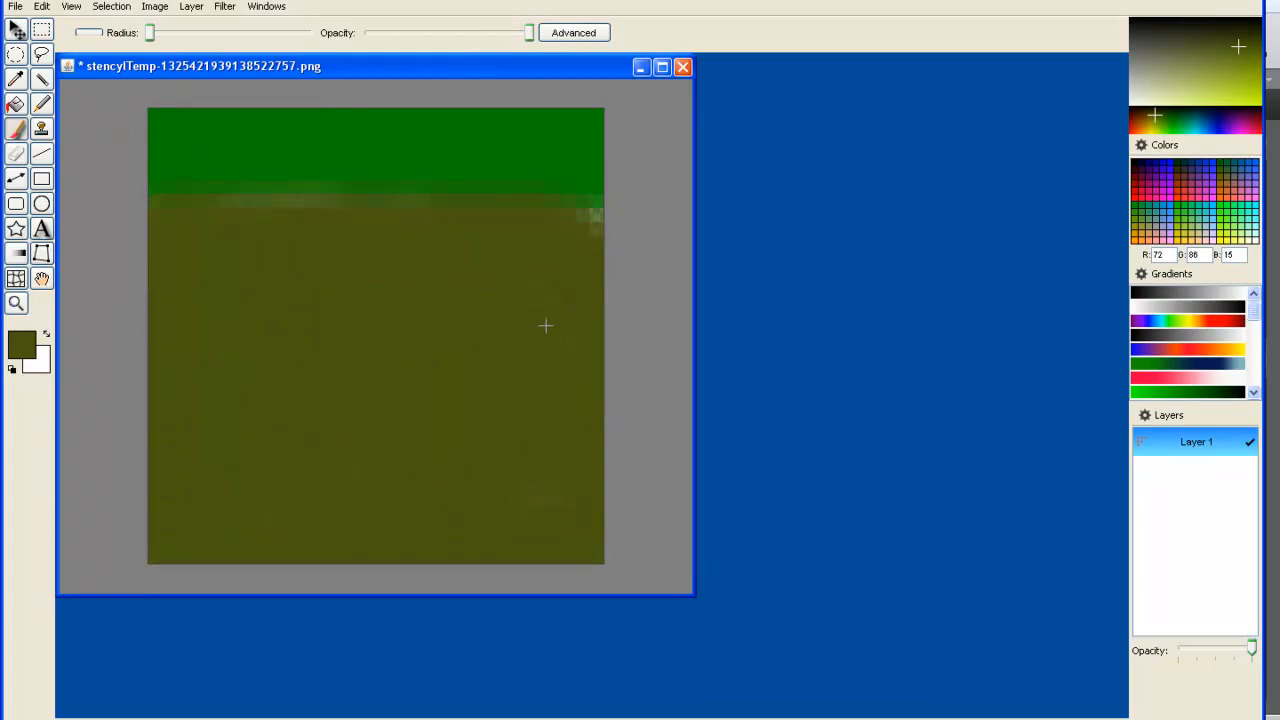
{"action": "mouse_move", "coordinate": [546, 541]}
{"action": "left_mouse_down"}
{"action": "mouse_move", "coordinate": [580, 263]}
{"action": "mouse_move", "coordinate": [300, 200]}
{"action": "mouse_move", "coordinate": [597, 208]}
{"action": "left_mouse_up"}
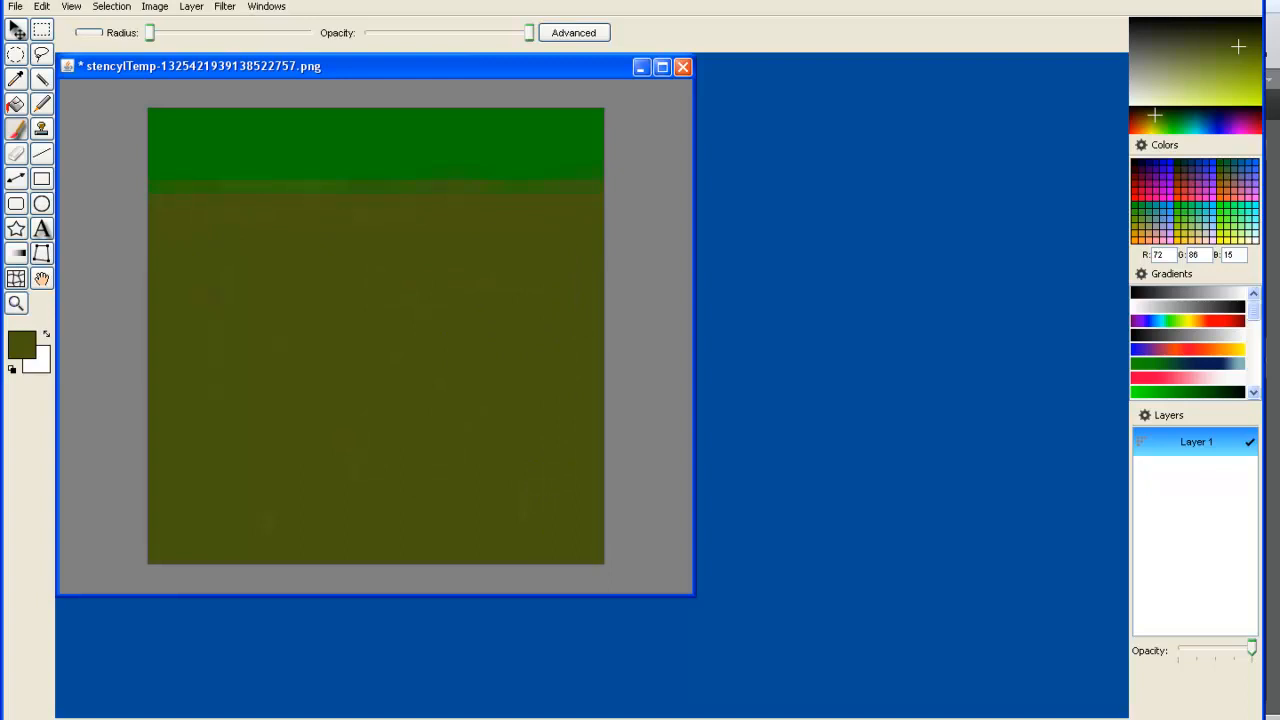
- Sample the green from the top band and brush rounded grass tufts hanging down over the brown area
{"action": "left_click", "coordinate": [16, 79]}
{"action": "left_click", "coordinate": [362, 112]}
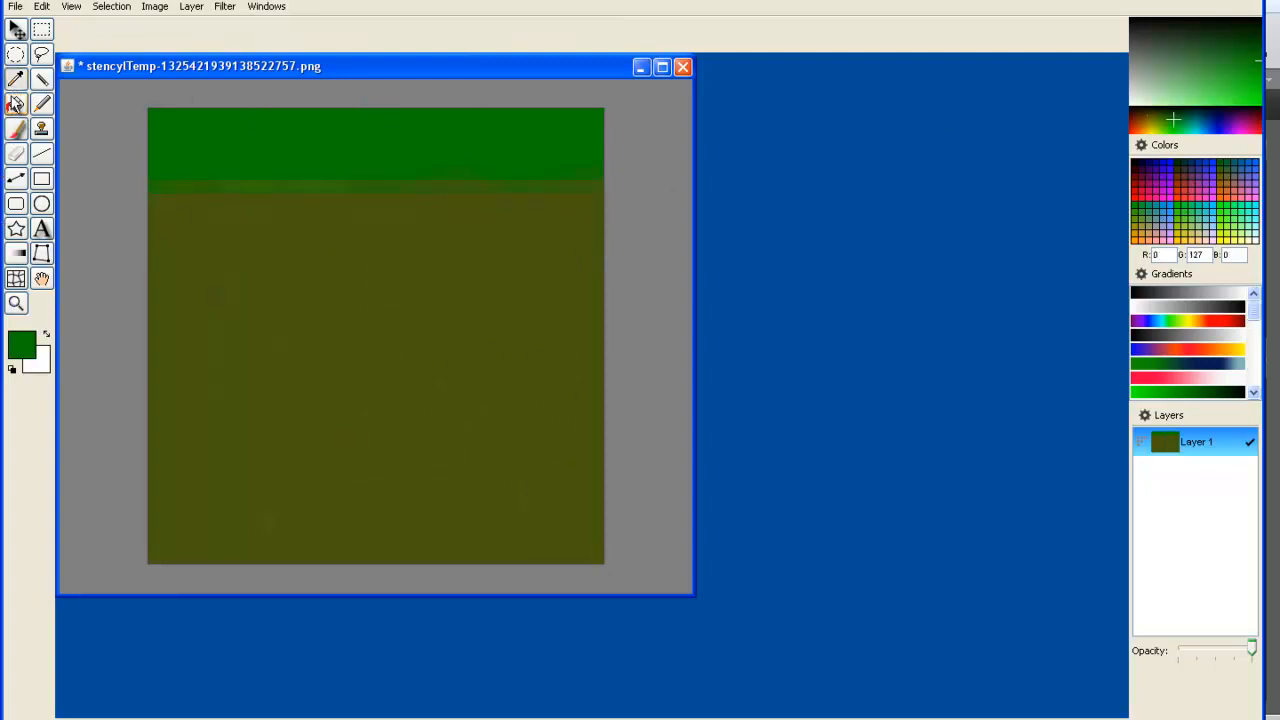
{"action": "left_click", "coordinate": [16, 129]}
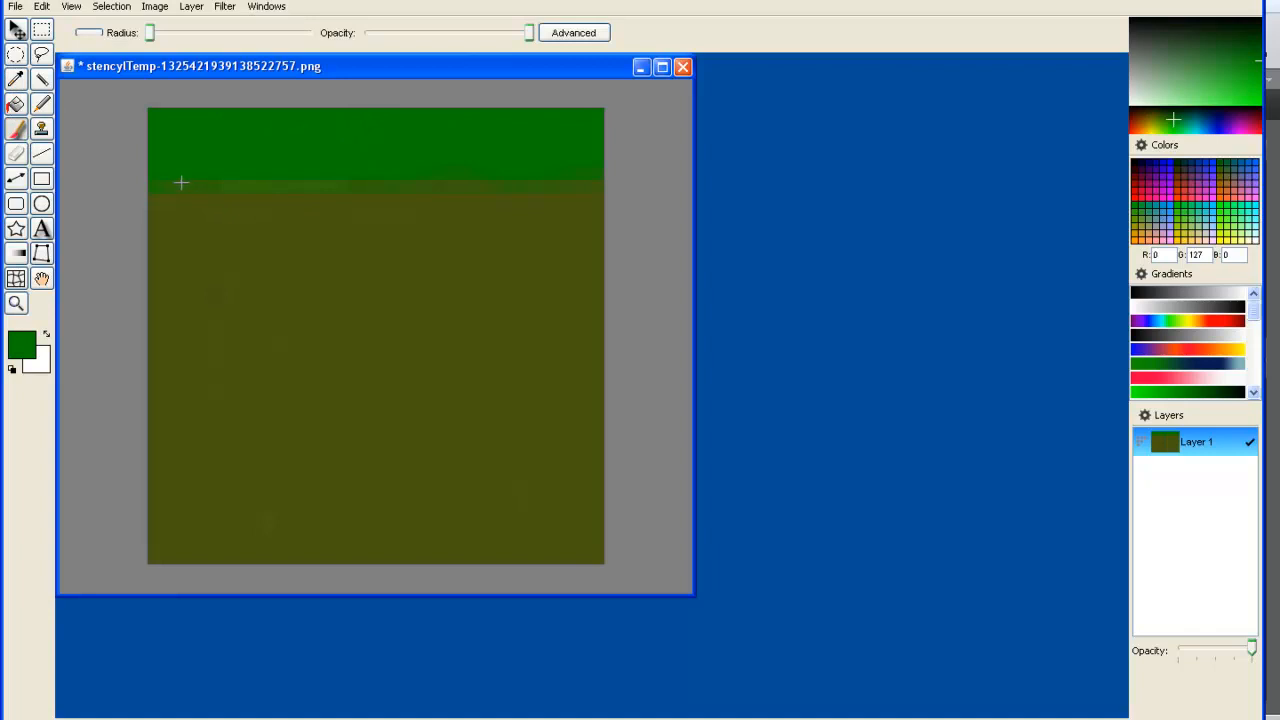
{"action": "left_click_drag", "start_coordinate": [180, 183], "coordinate": [182, 245]}
{"action": "left_click_drag", "start_coordinate": [285, 207], "coordinate": [331, 204]}
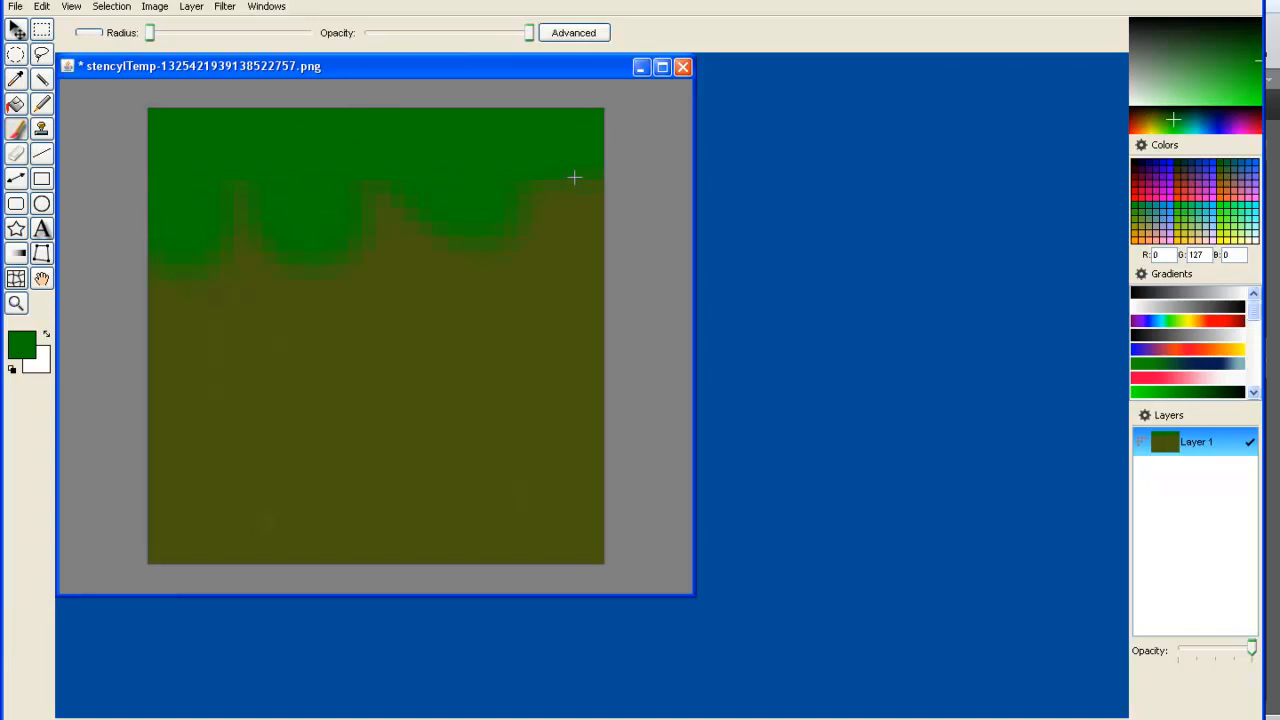
- Save tile B1's drawn image, leave the image editor and accept the edited frame
{"action": "key", "text": "ctrl+s"}
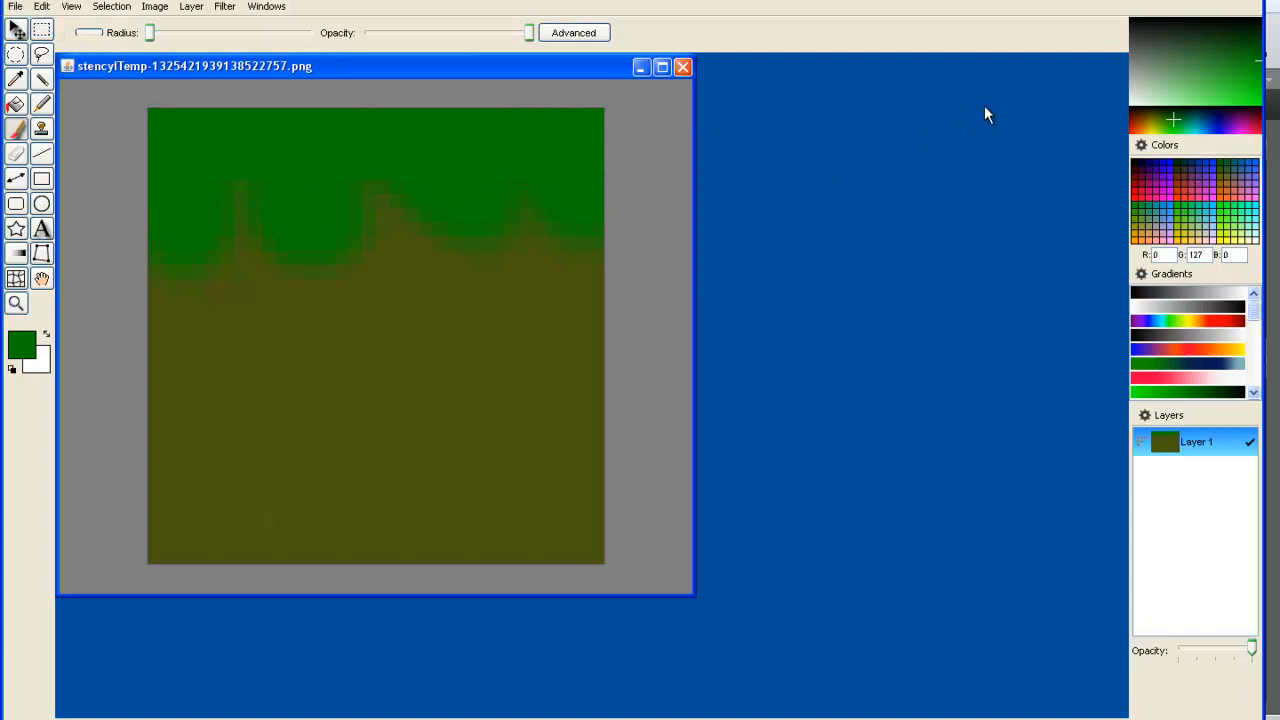
{"action": "left_click", "coordinate": [1257, 5]}
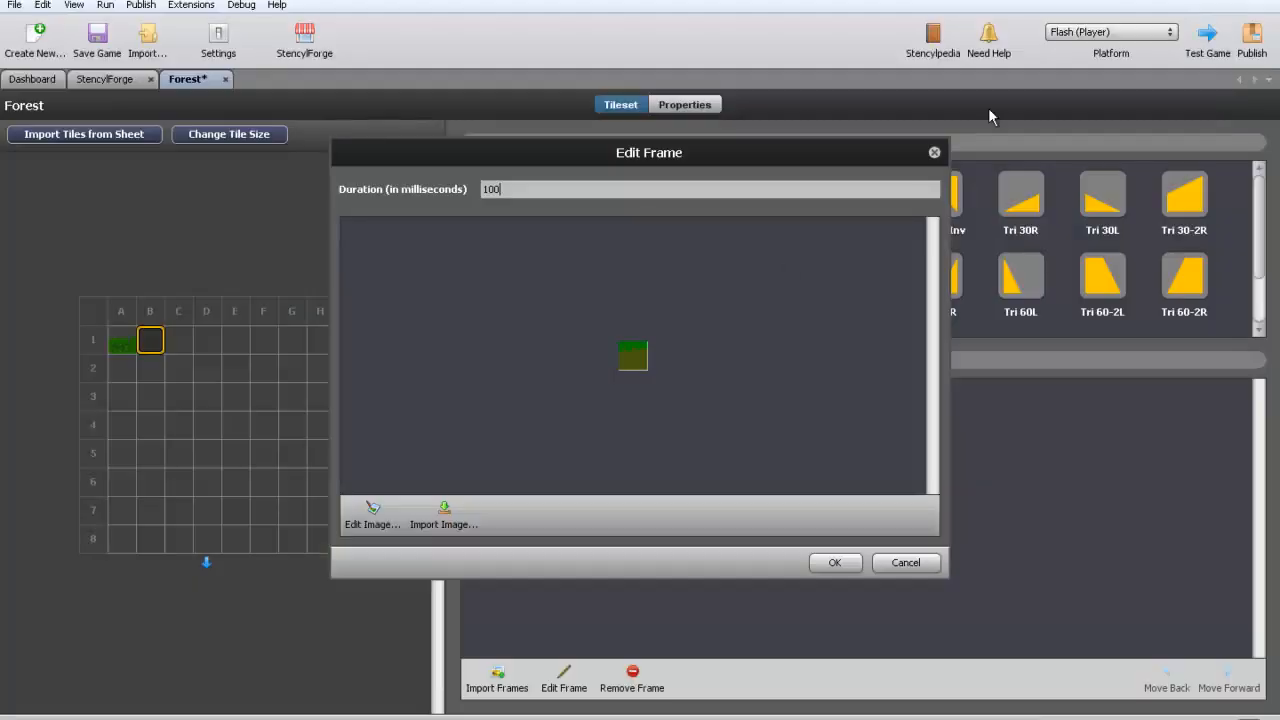
{"action": "left_click", "coordinate": [835, 563]}
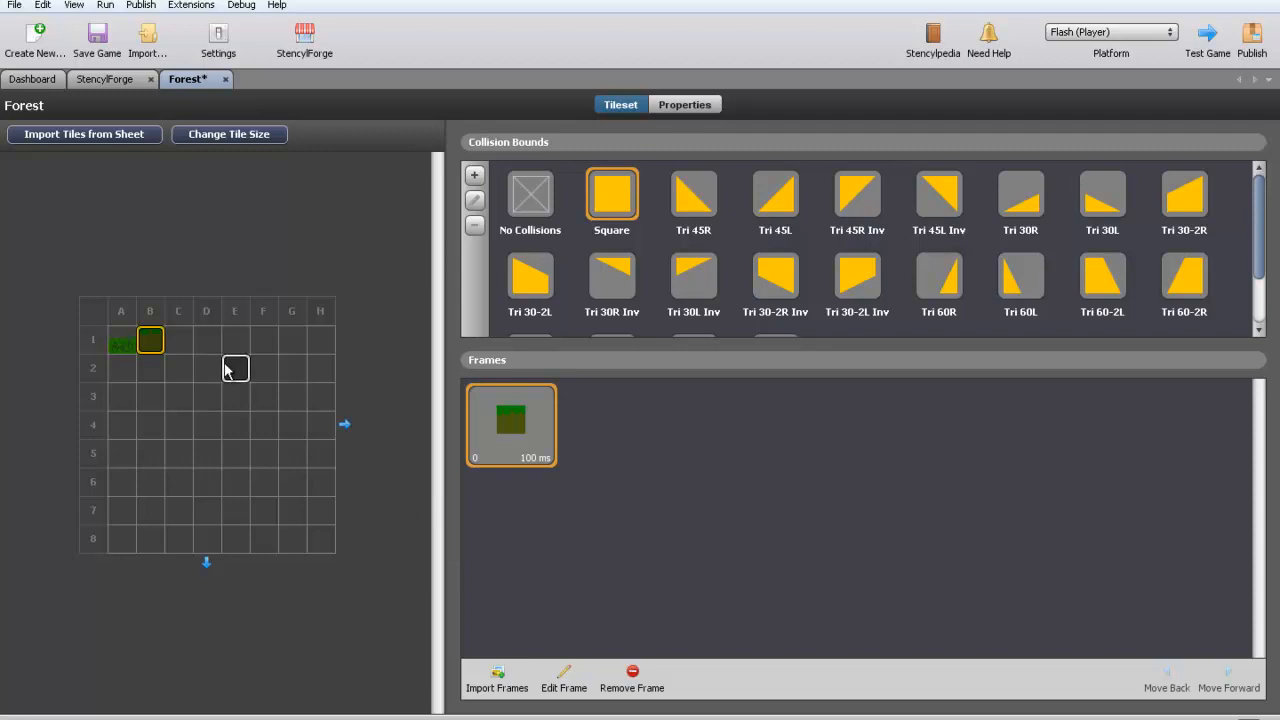
- Give tile C1 Tri 45L collision bounds and open its frame image for editing
{"action": "left_click", "coordinate": [178, 341]}
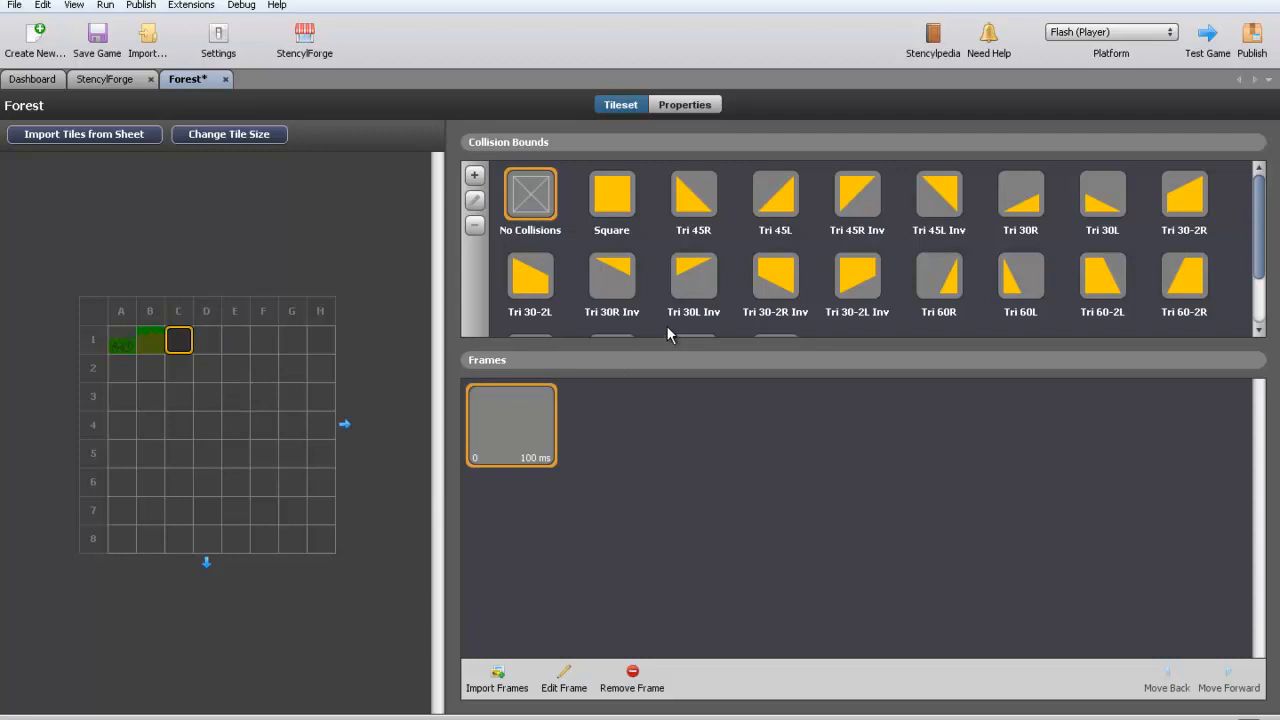
{"action": "left_click", "coordinate": [775, 205]}
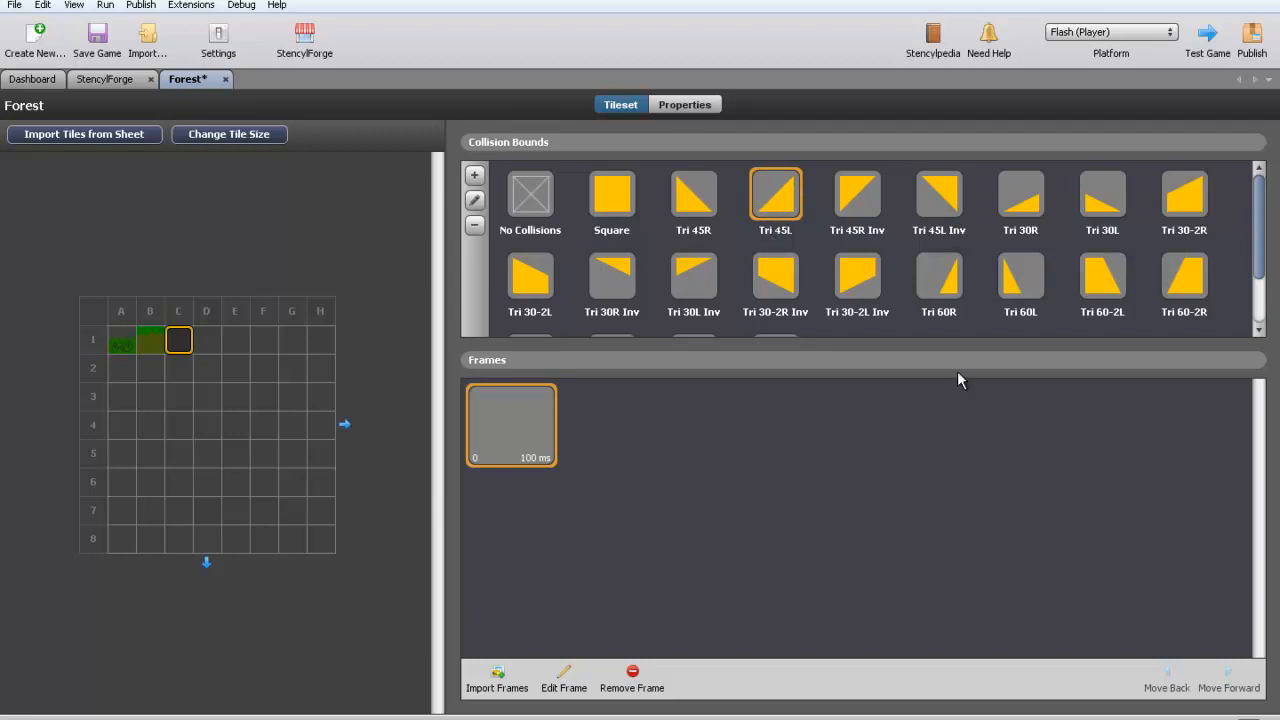
{"action": "left_click", "coordinate": [564, 680]}
{"action": "left_click", "coordinate": [372, 516]}
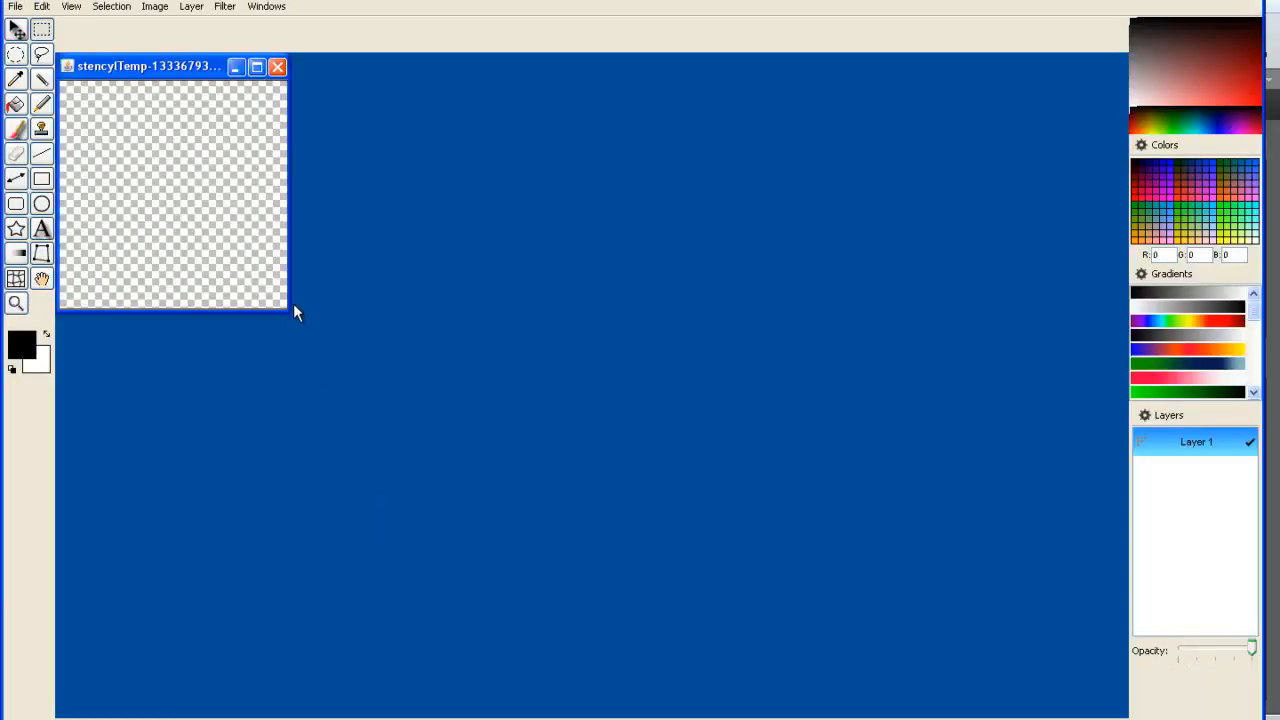
- Draw a dark green (R 30, G 99, B 10) diagonal from the lower-left to the upper-right corner and brush it into a thick band
{"action": "left_click_drag", "start_coordinate": [287, 314], "coordinate": [866, 630]}
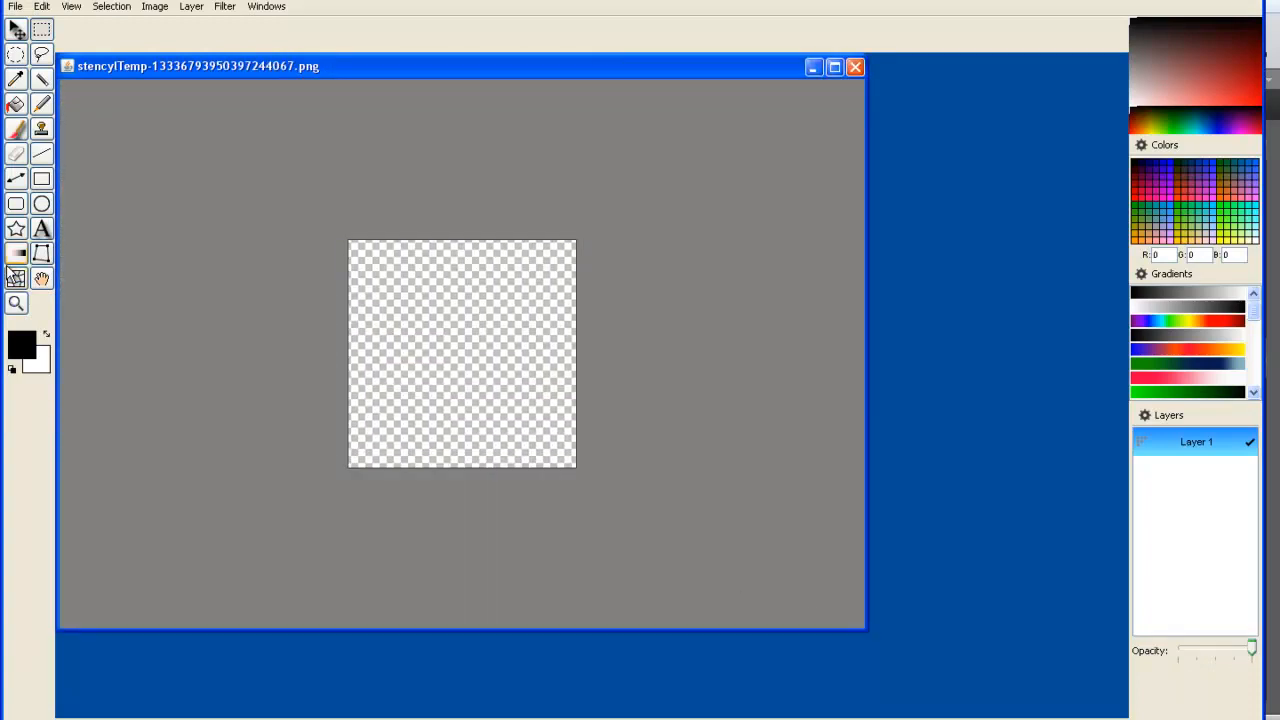
{"action": "left_click", "coordinate": [16, 303]}
{"action": "left_click", "coordinate": [420, 352]}
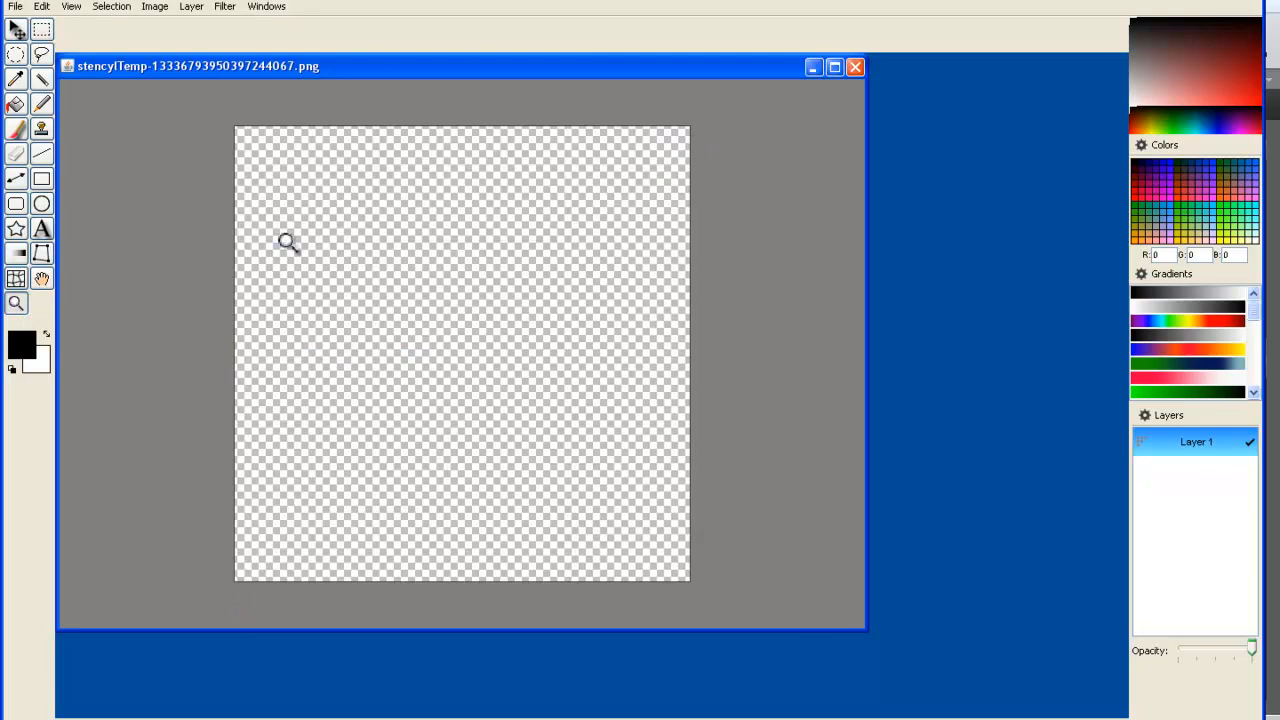
{"action": "left_click", "coordinate": [42, 155]}
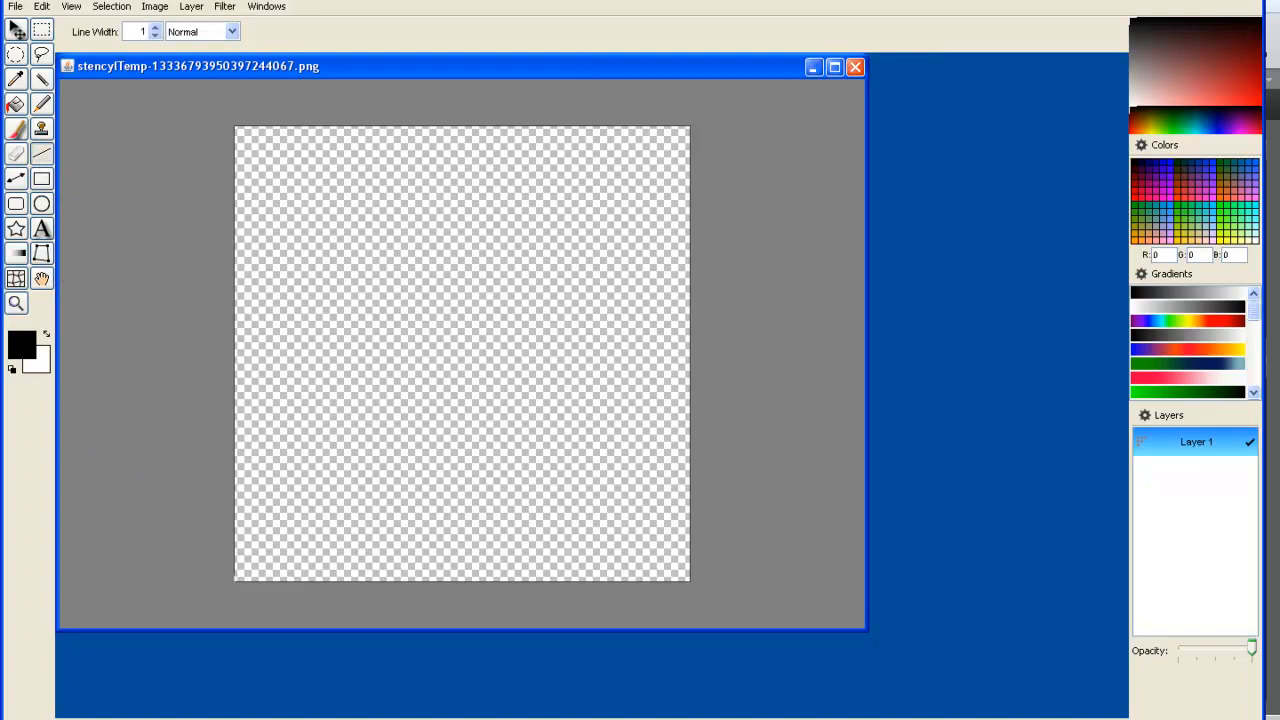
{"action": "left_click", "coordinate": [1180, 119]}
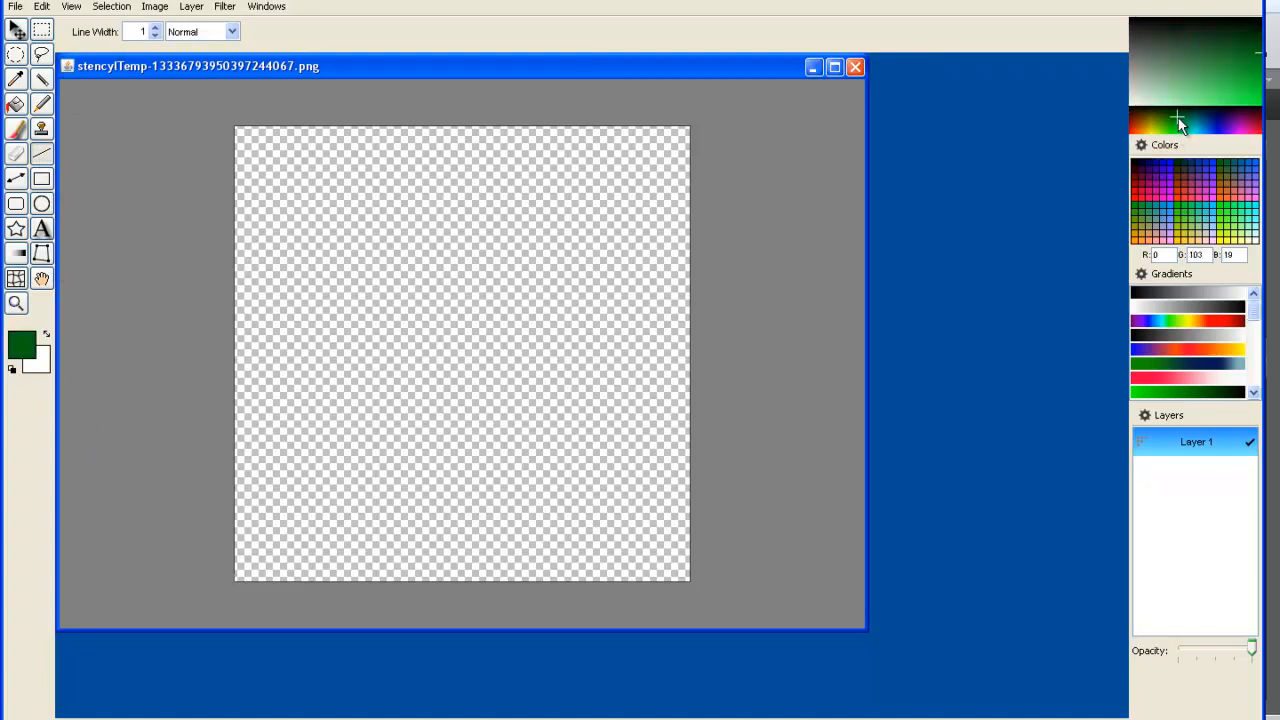
{"action": "left_click", "coordinate": [1168, 119]}
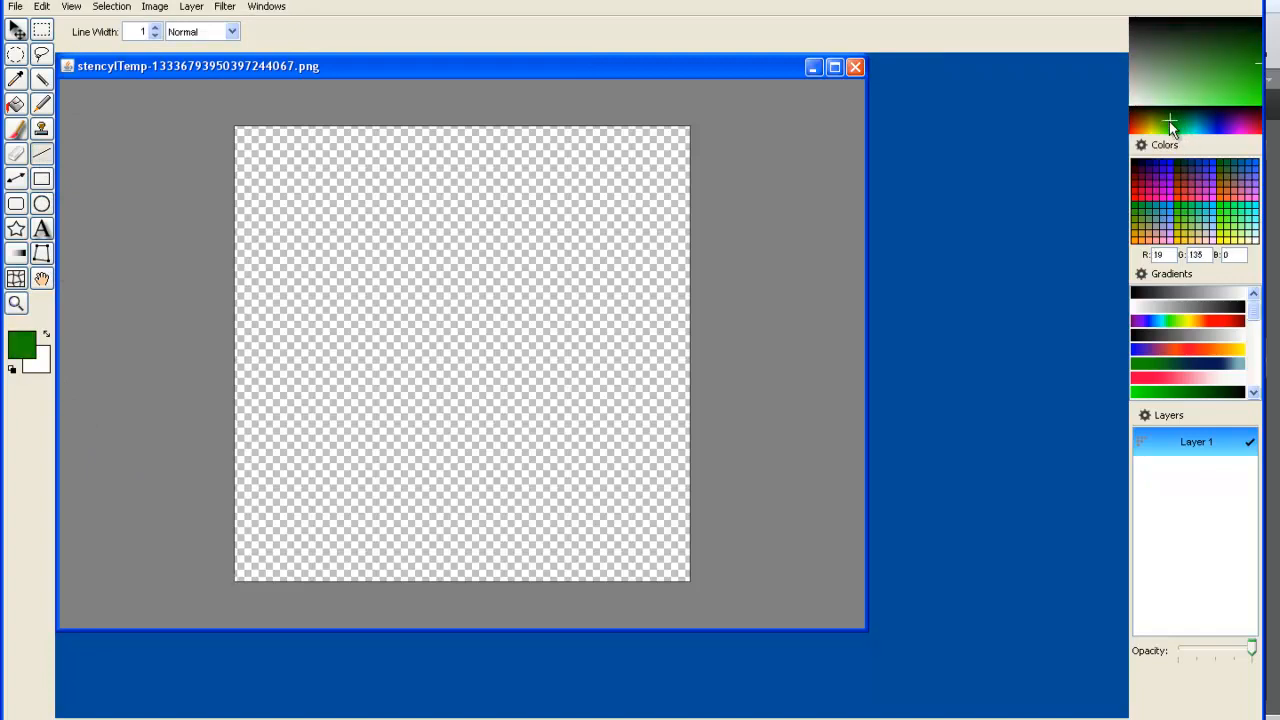
{"action": "left_click", "coordinate": [1248, 55]}
{"action": "left_click", "coordinate": [1248, 51]}
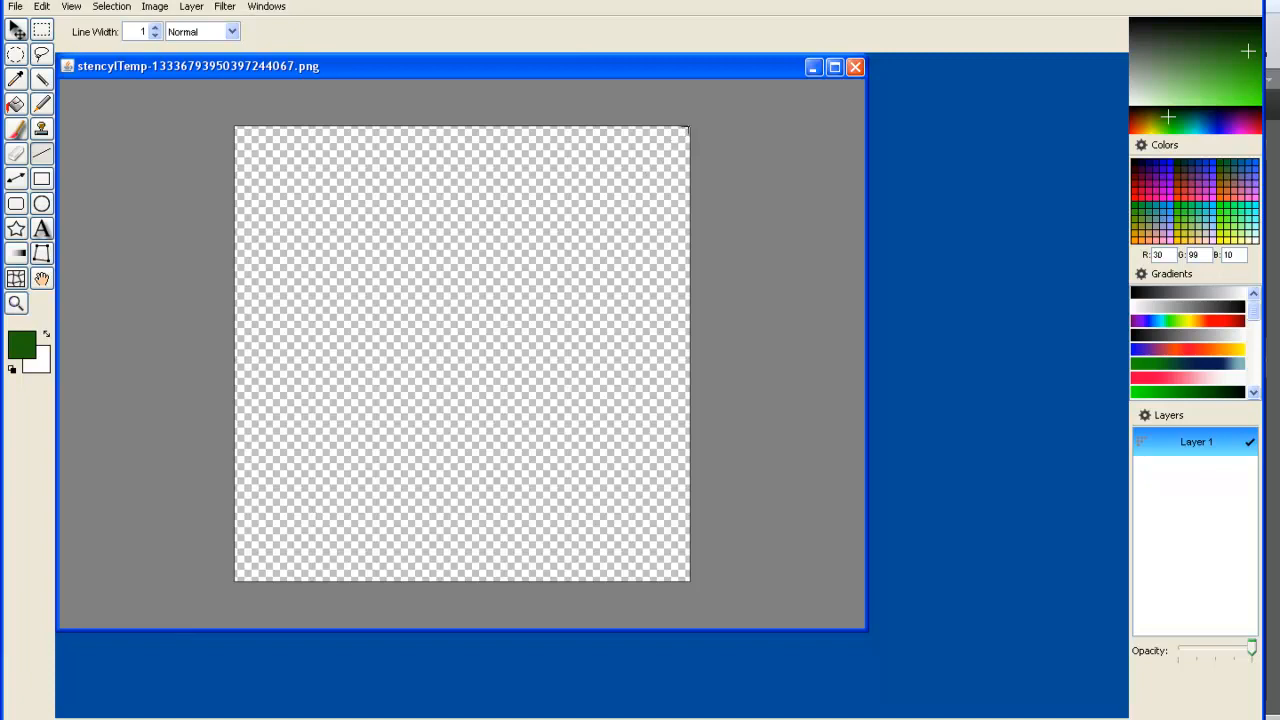
{"action": "left_click_drag", "start_coordinate": [236, 579], "coordinate": [687, 128]}
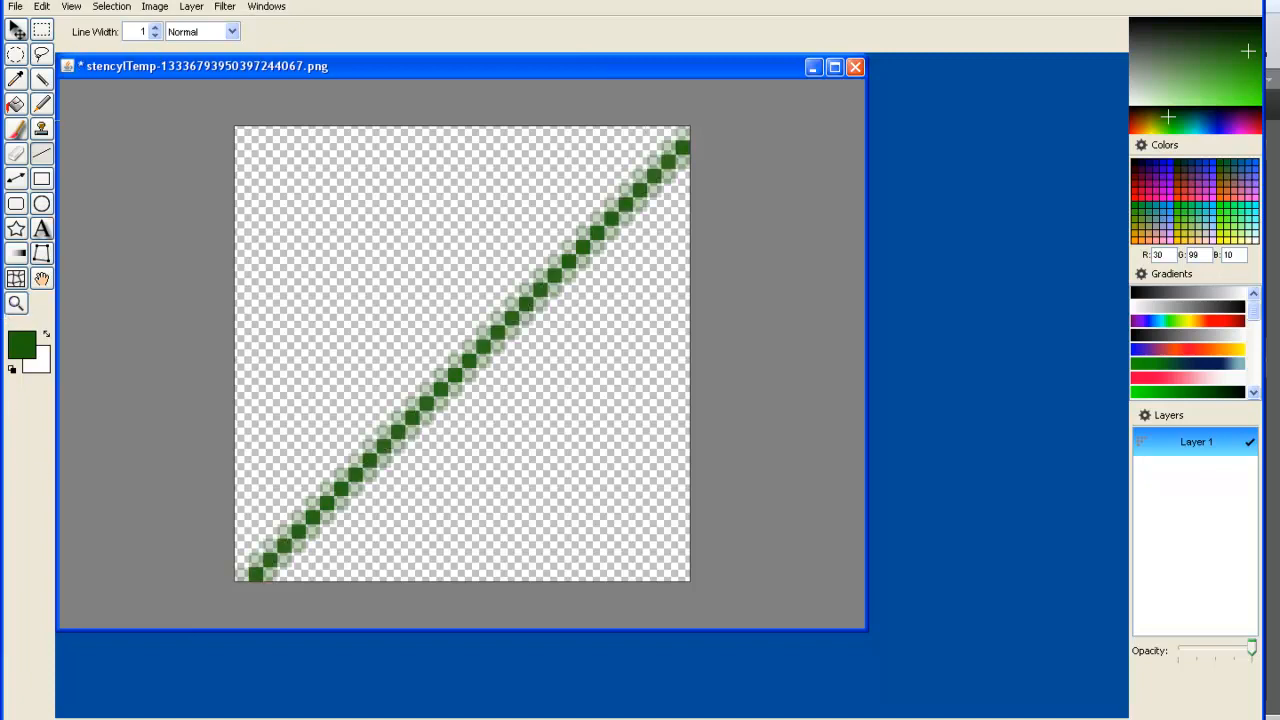
{"action": "left_click", "coordinate": [17, 129]}
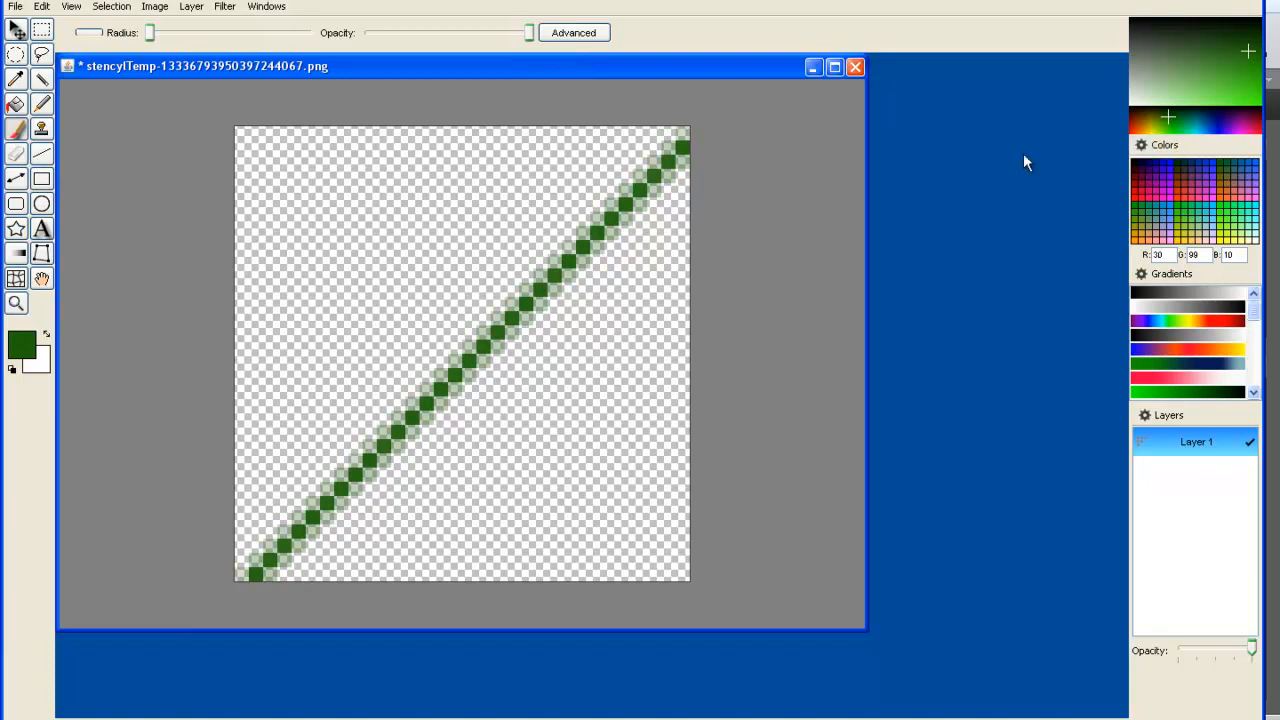
{"action": "mouse_move", "coordinate": [682, 168]}
{"action": "left_mouse_down"}
{"action": "mouse_move", "coordinate": [646, 227]}
{"action": "mouse_move", "coordinate": [555, 300]}
{"action": "mouse_move", "coordinate": [385, 500]}
{"action": "mouse_move", "coordinate": [283, 578]}
{"action": "mouse_move", "coordinate": [248, 565]}
{"action": "left_mouse_up"}
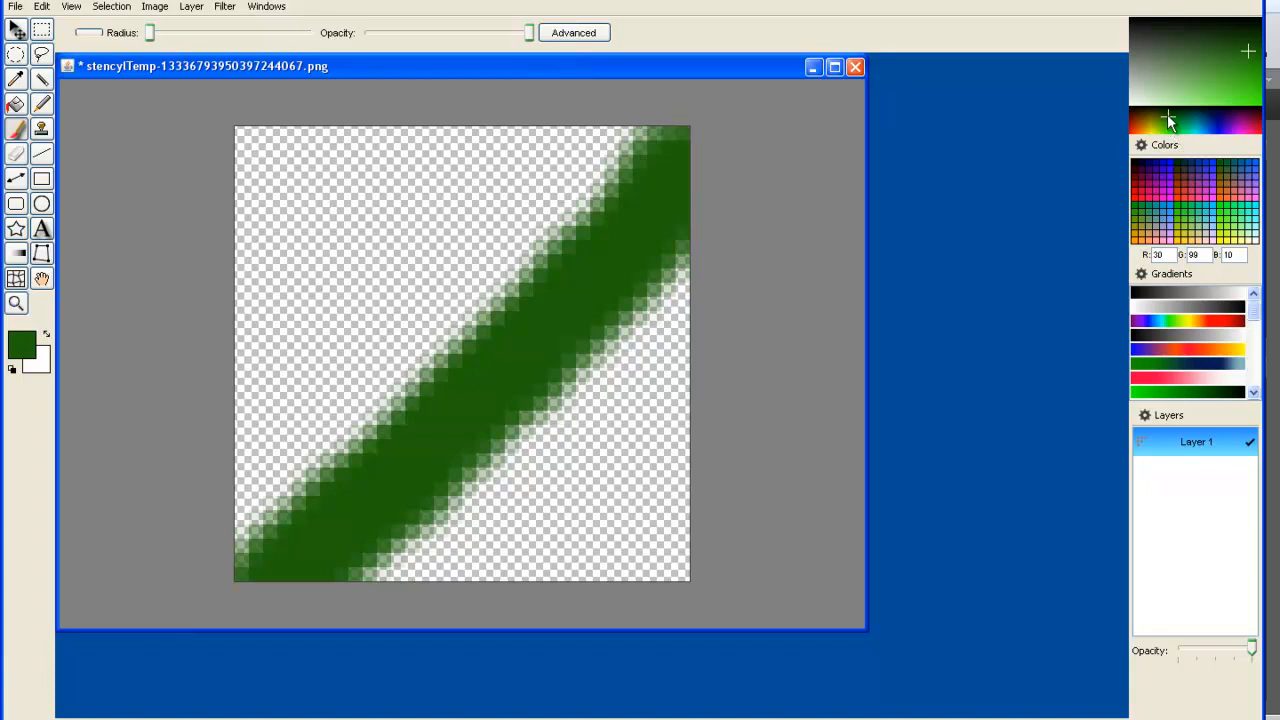
- Brush dark olive (R 50, G 63, B 23) over the area below the green diagonal band, with an uneven upper edge
{"action": "left_click_drag", "start_coordinate": [1168, 120], "coordinate": [1158, 125]}
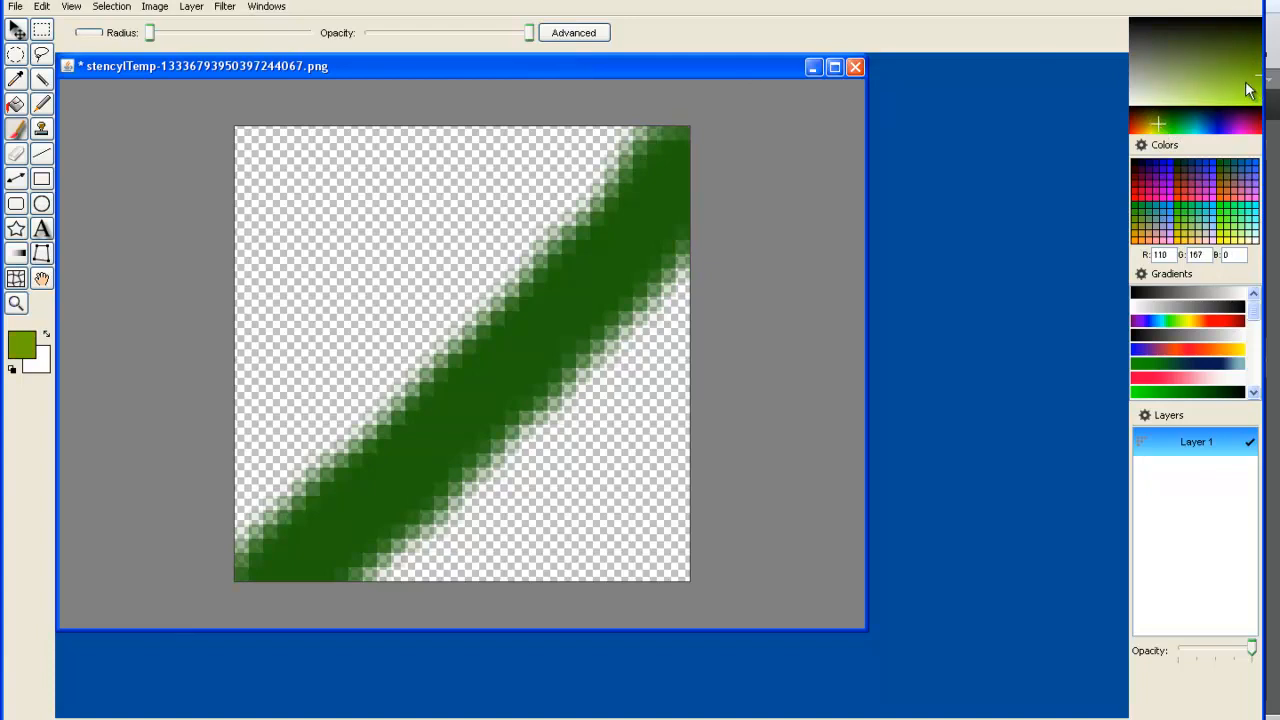
{"action": "left_click_drag", "start_coordinate": [1252, 92], "coordinate": [1213, 44]}
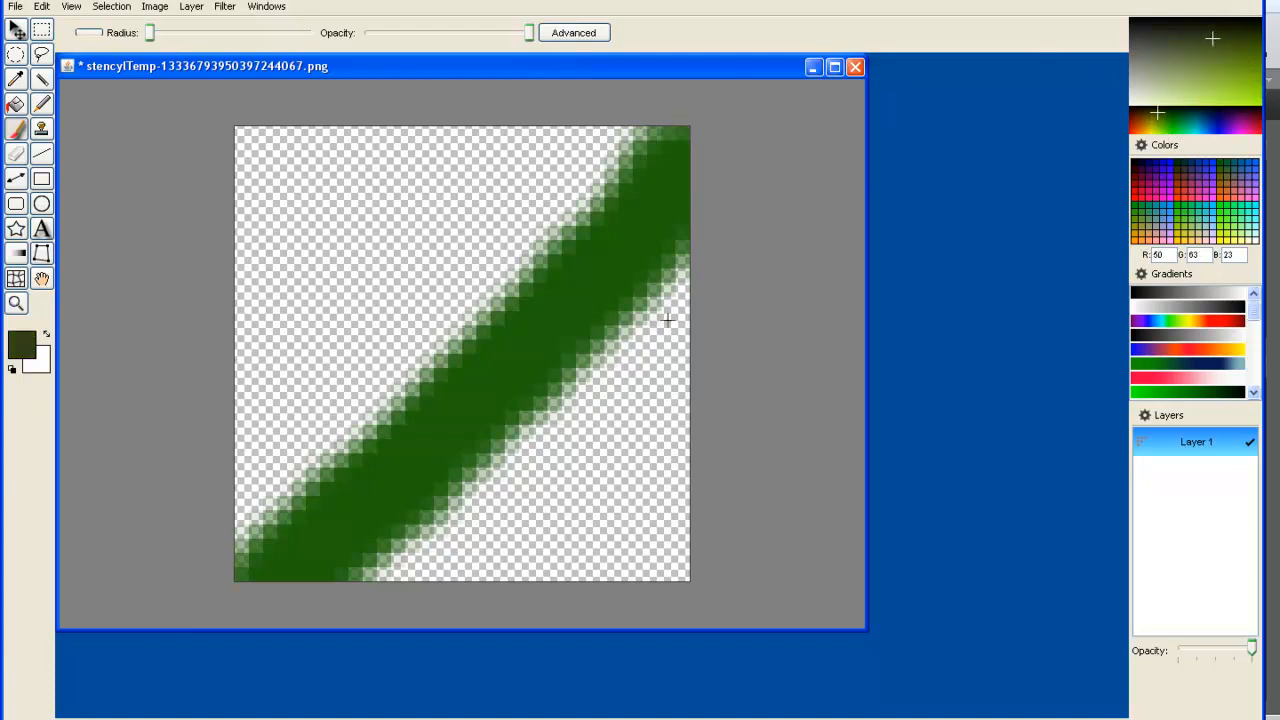
{"action": "mouse_move", "coordinate": [668, 289]}
{"action": "left_mouse_down"}
{"action": "mouse_move", "coordinate": [682, 257]}
{"action": "mouse_move", "coordinate": [680, 468]}
{"action": "mouse_move", "coordinate": [615, 340]}
{"action": "mouse_move", "coordinate": [560, 500]}
{"action": "mouse_move", "coordinate": [420, 560]}
{"action": "mouse_move", "coordinate": [490, 537]}
{"action": "mouse_move", "coordinate": [429, 543]}
{"action": "mouse_move", "coordinate": [686, 556]}
{"action": "left_mouse_up"}
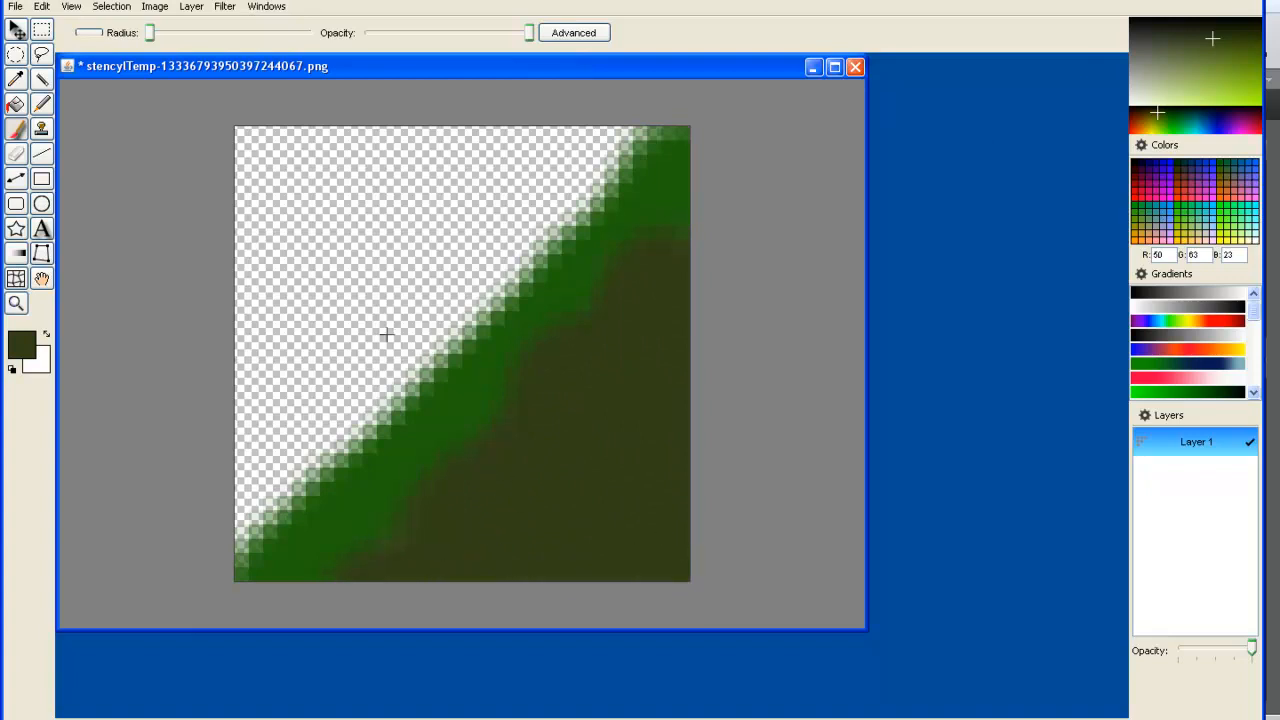
{"action": "left_click_drag", "start_coordinate": [671, 258], "coordinate": [677, 239]}
{"action": "left_click_drag", "start_coordinate": [409, 561], "coordinate": [354, 574]}
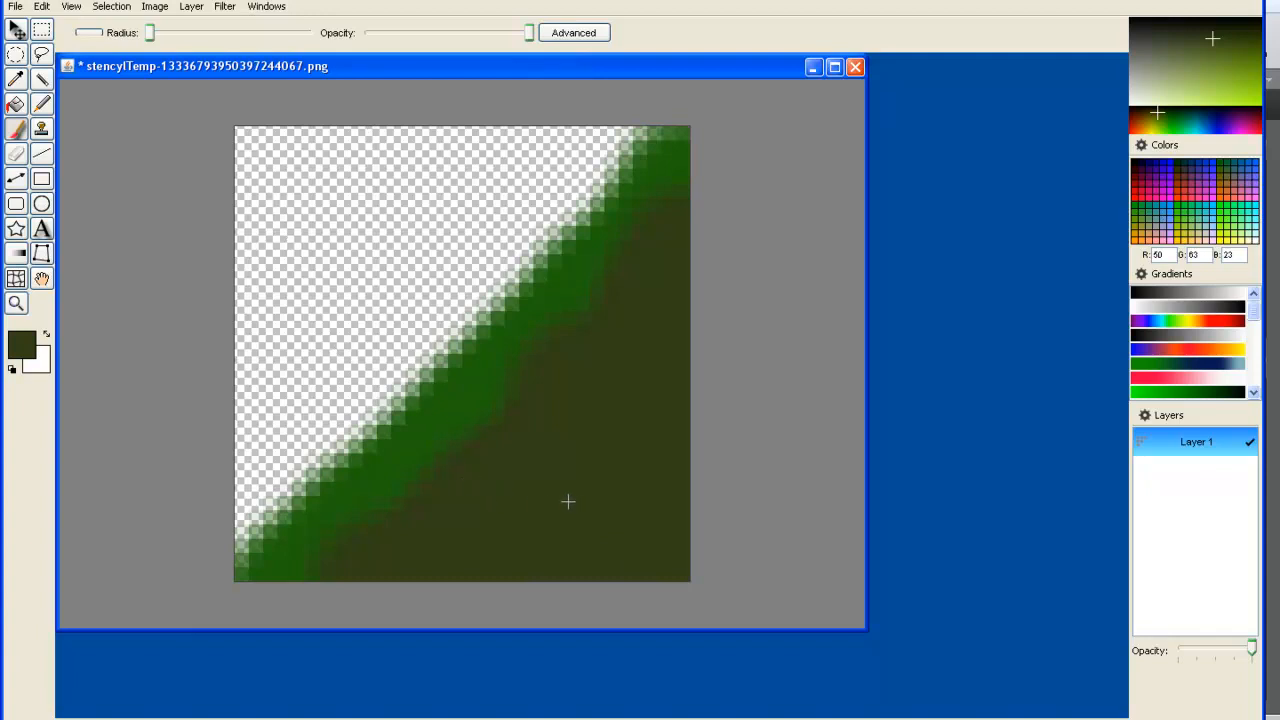
- Save tile C1's slope image, leave the image editor and accept the edited frame
{"action": "left_click", "coordinate": [15, 9]}
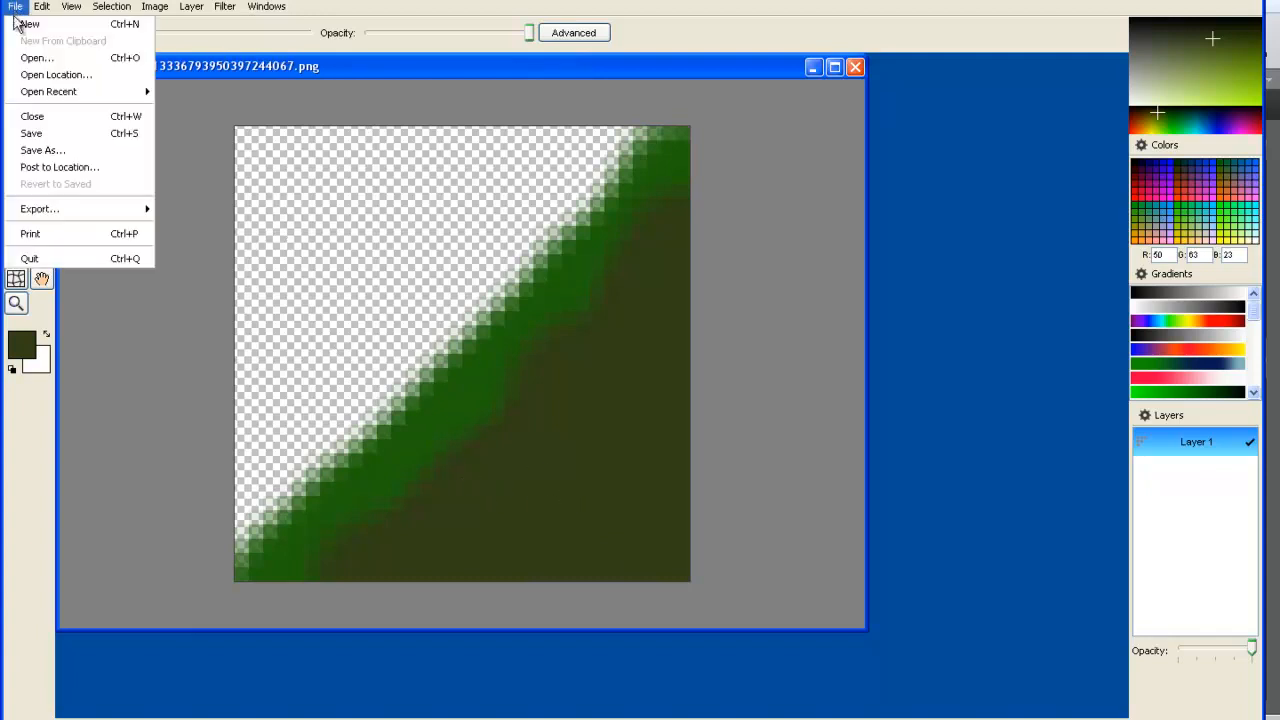
{"action": "left_click", "coordinate": [42, 136]}
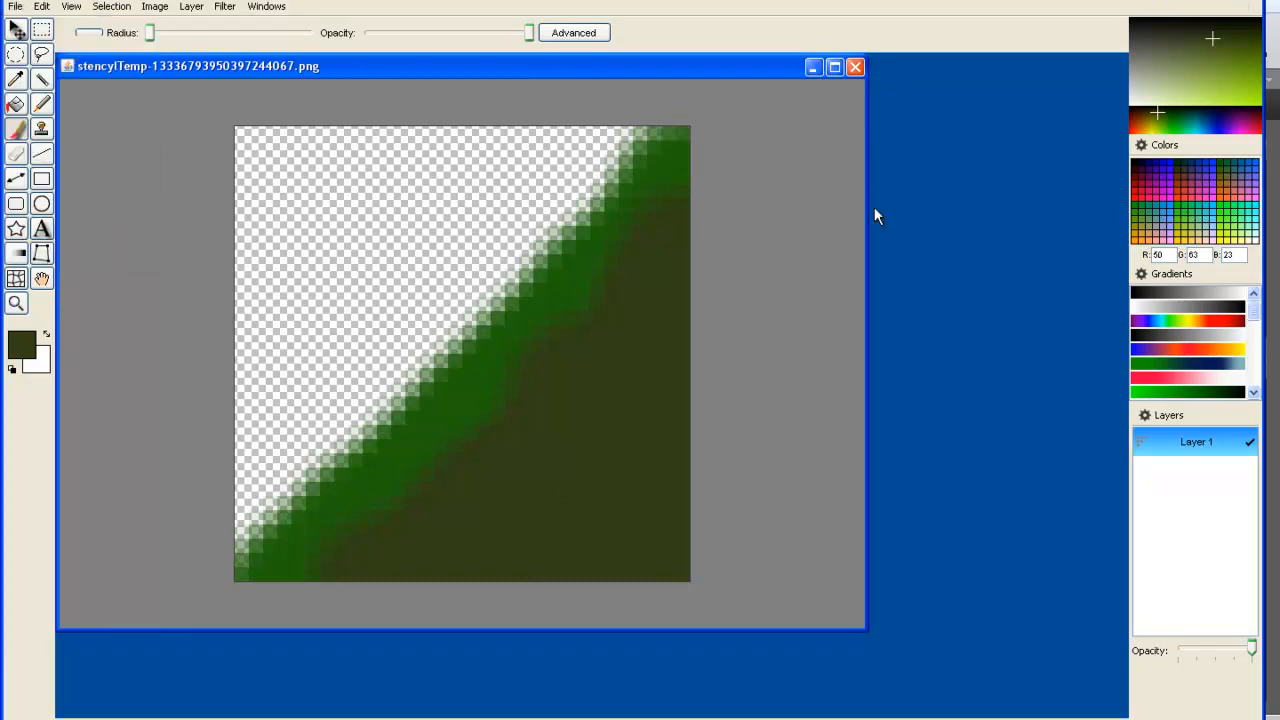
{"action": "left_click", "coordinate": [1275, 10]}
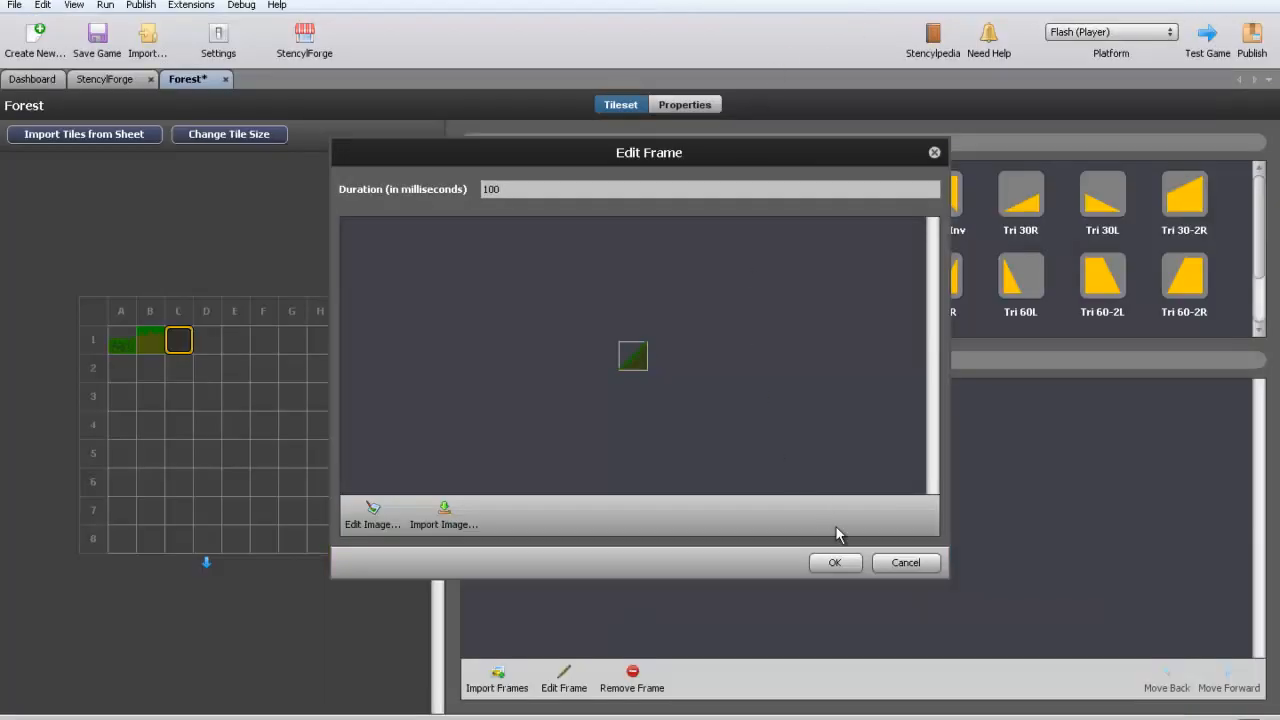
{"action": "left_click", "coordinate": [857, 565]}
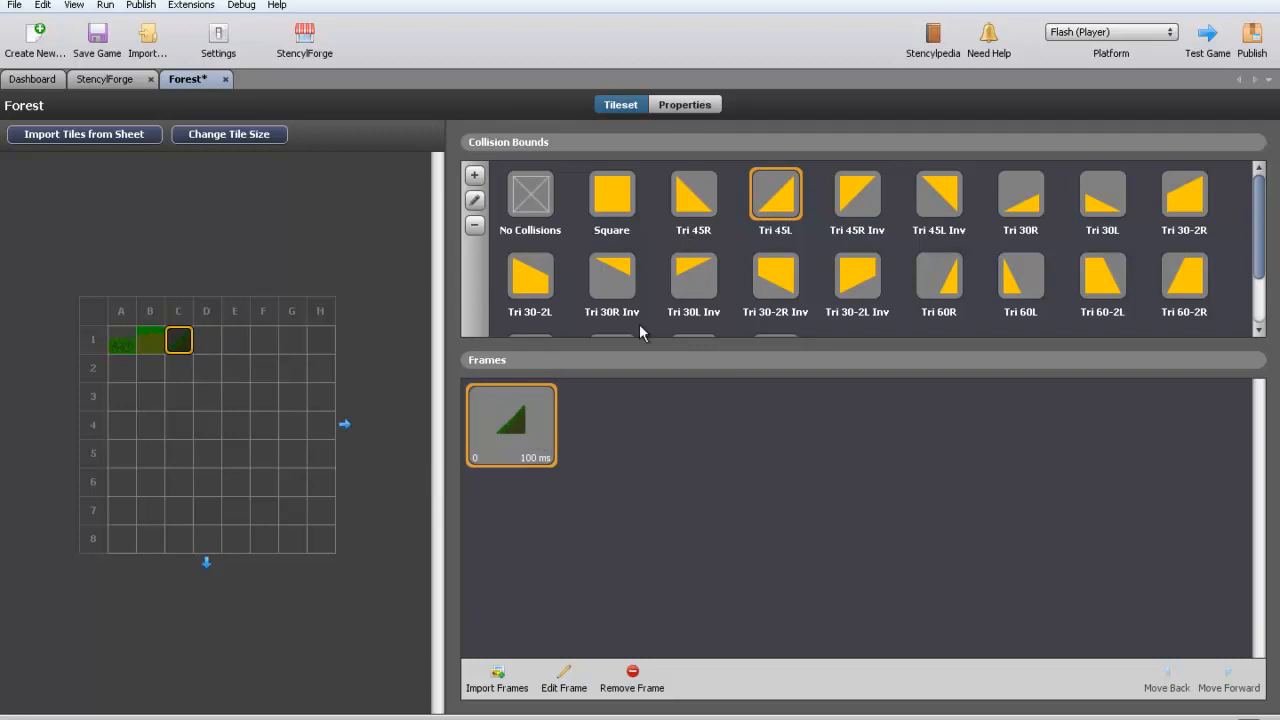
- Check the collision bounds of tiles B1 and A1 and close the Forest tileset
{"action": "left_click", "coordinate": [150, 341]}
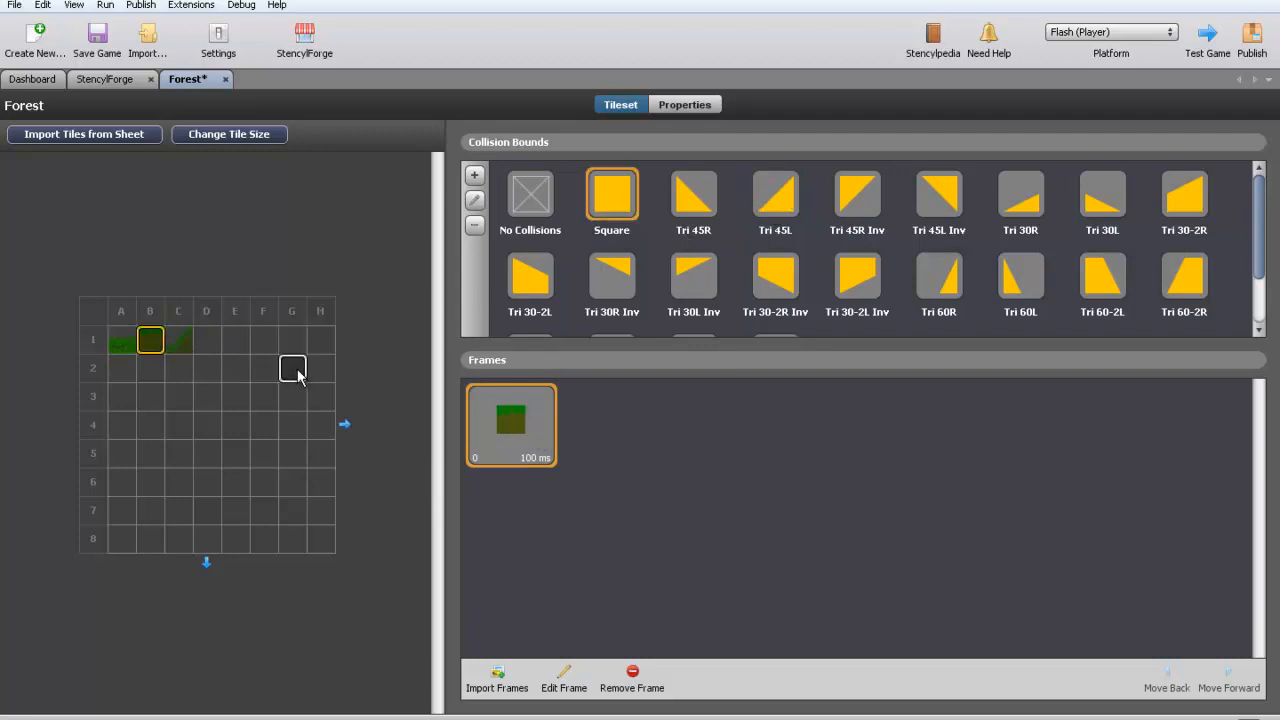
{"action": "left_click", "coordinate": [121, 340]}
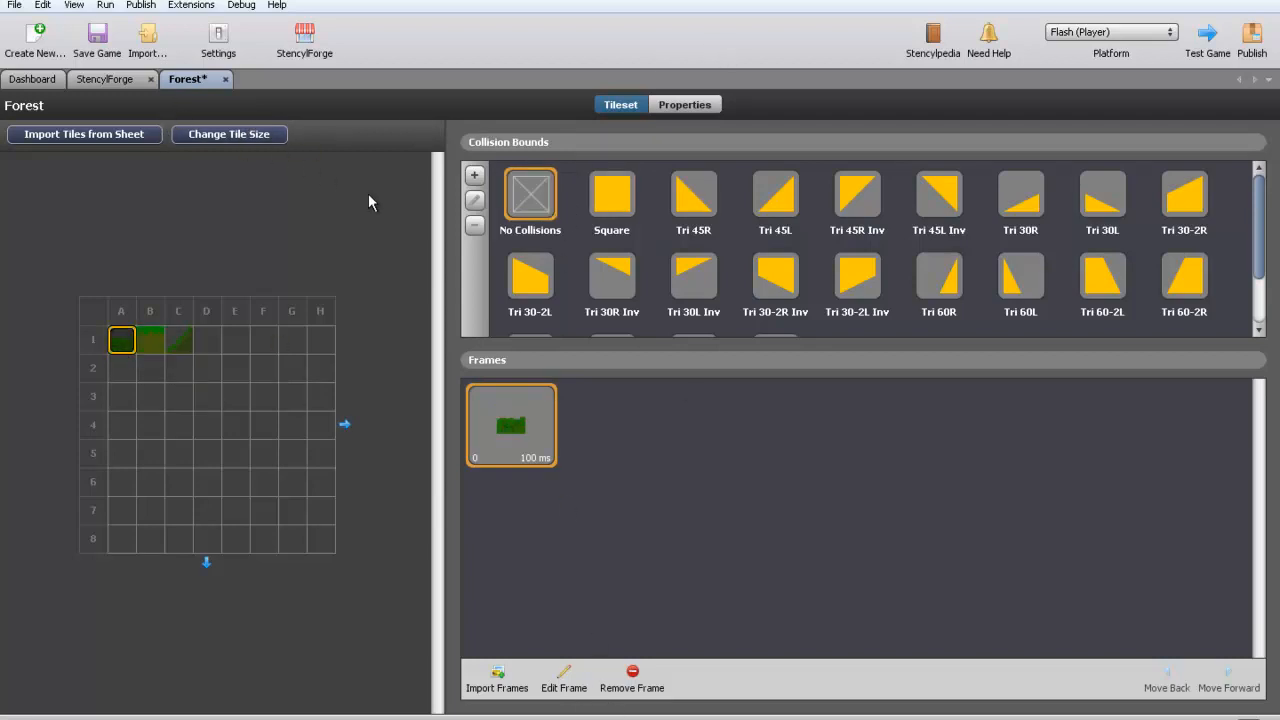
{"action": "left_click", "coordinate": [225, 79]}
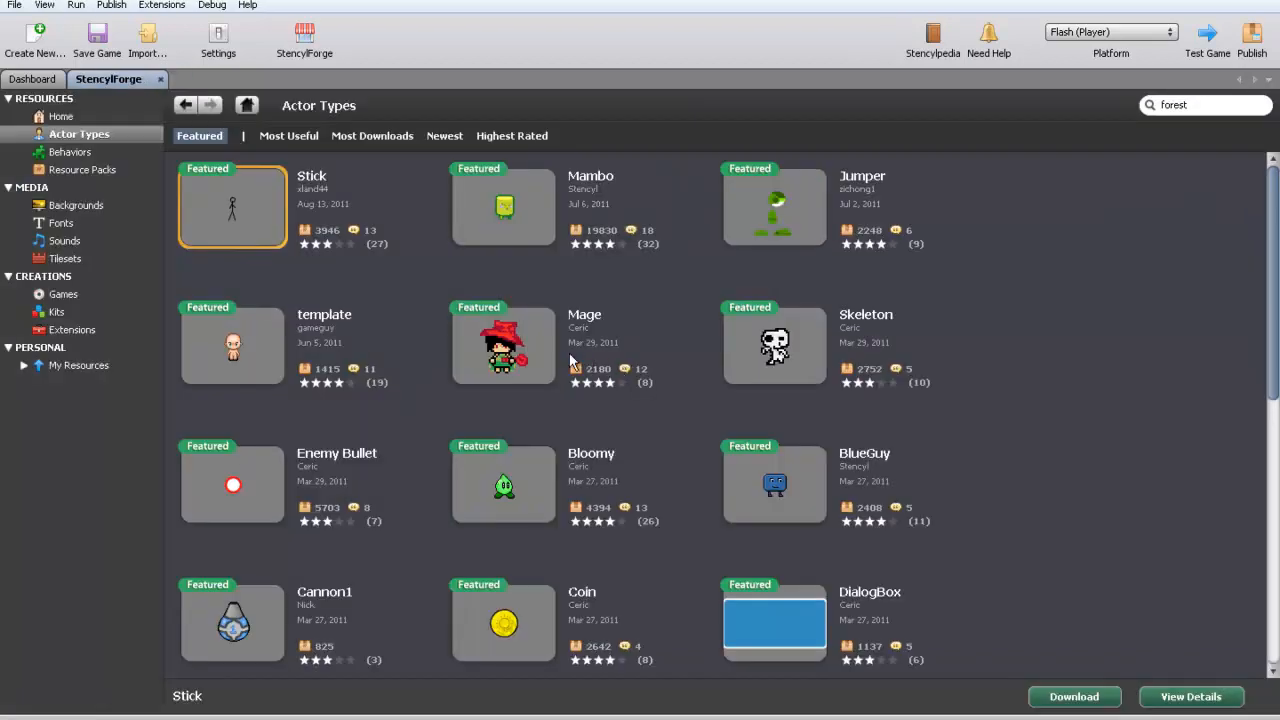
- Start a new scene from the Dashboard's Scenes resources and name it Scene 1
{"action": "left_click", "coordinate": [52, 80]}
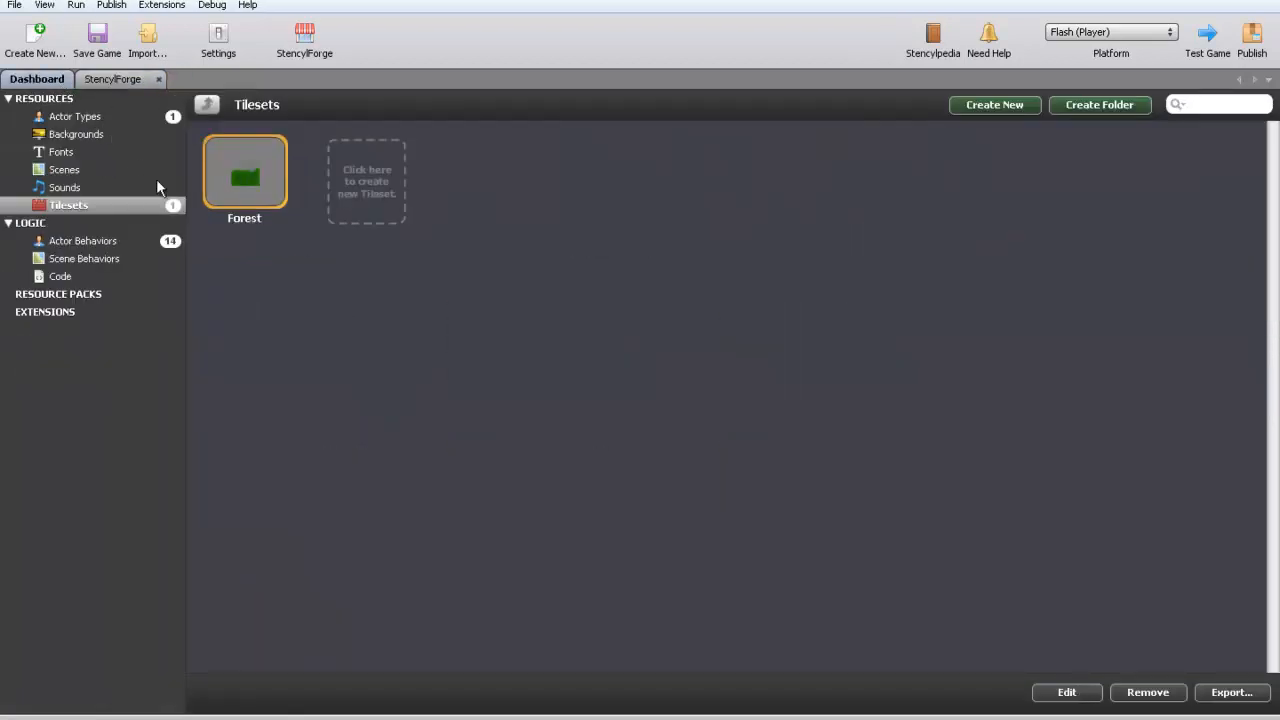
{"action": "mouse_move", "coordinate": [238, 222]}
{"action": "left_click", "coordinate": [66, 172]}
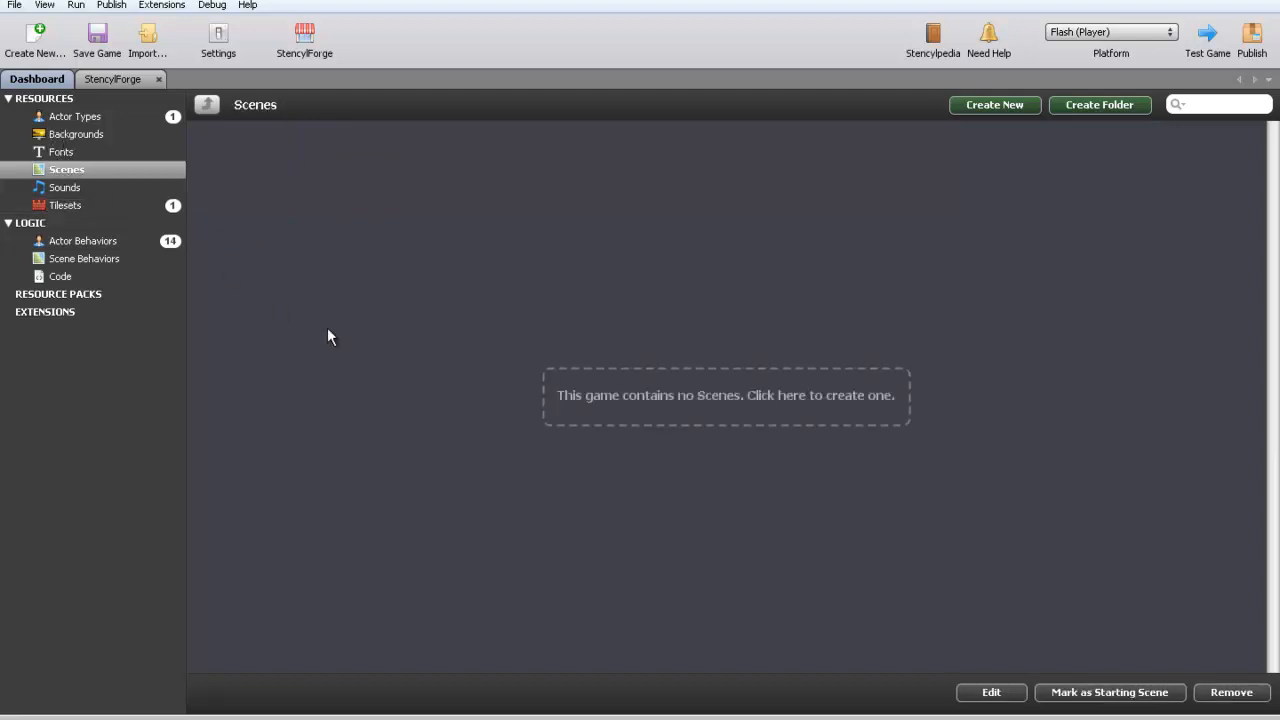
{"action": "left_click", "coordinate": [626, 388]}
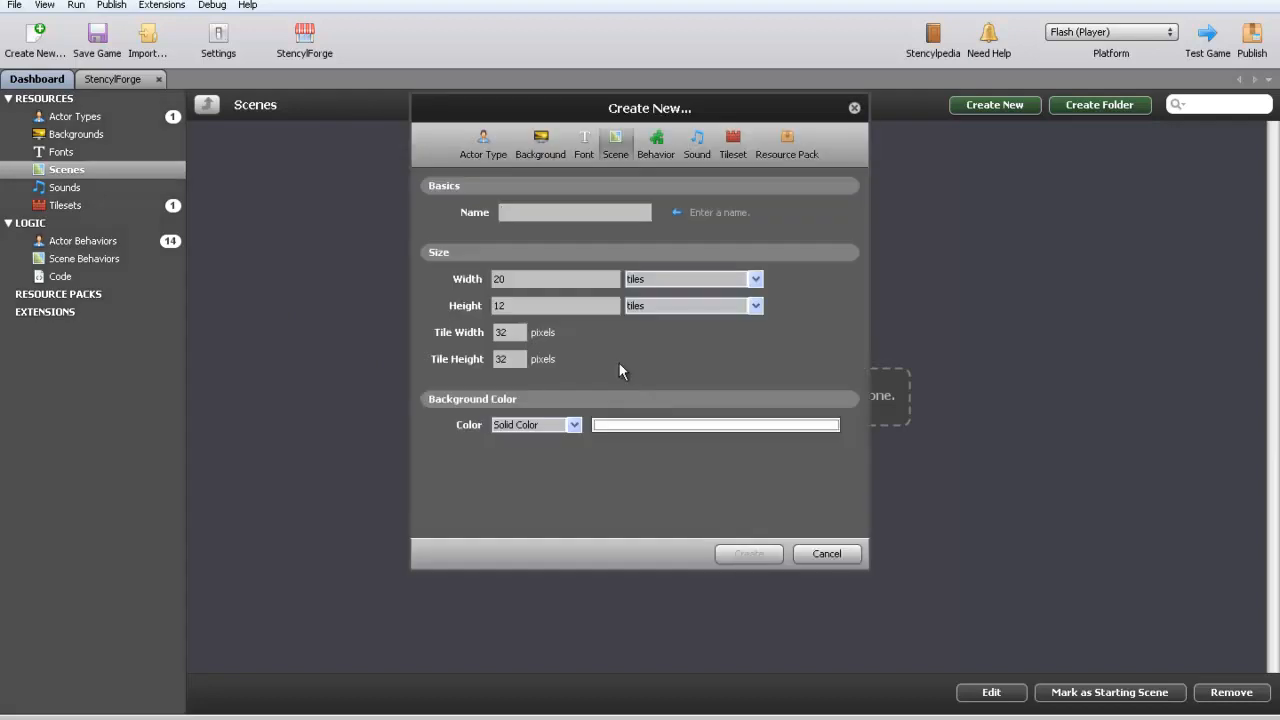
{"action": "type", "text": "Scene 1"}
- Examine the new scene's width, tile width and tile height settings and the solid background colour choices
{"action": "left_click_drag", "start_coordinate": [514, 279], "coordinate": [493, 279]}
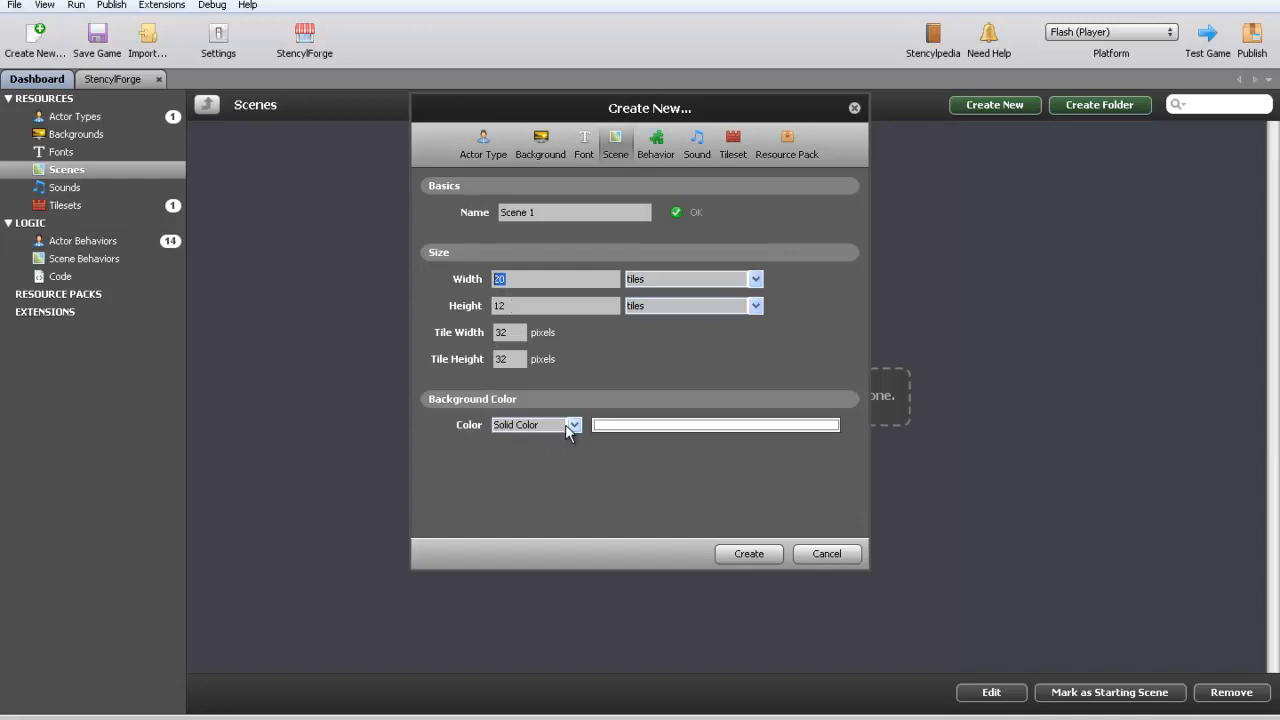
{"action": "left_click", "coordinate": [502, 332]}
{"action": "double_click", "coordinate": [500, 358]}
{"action": "double_click", "coordinate": [501, 332]}
{"action": "double_click", "coordinate": [505, 358]}
{"action": "left_click", "coordinate": [577, 426]}
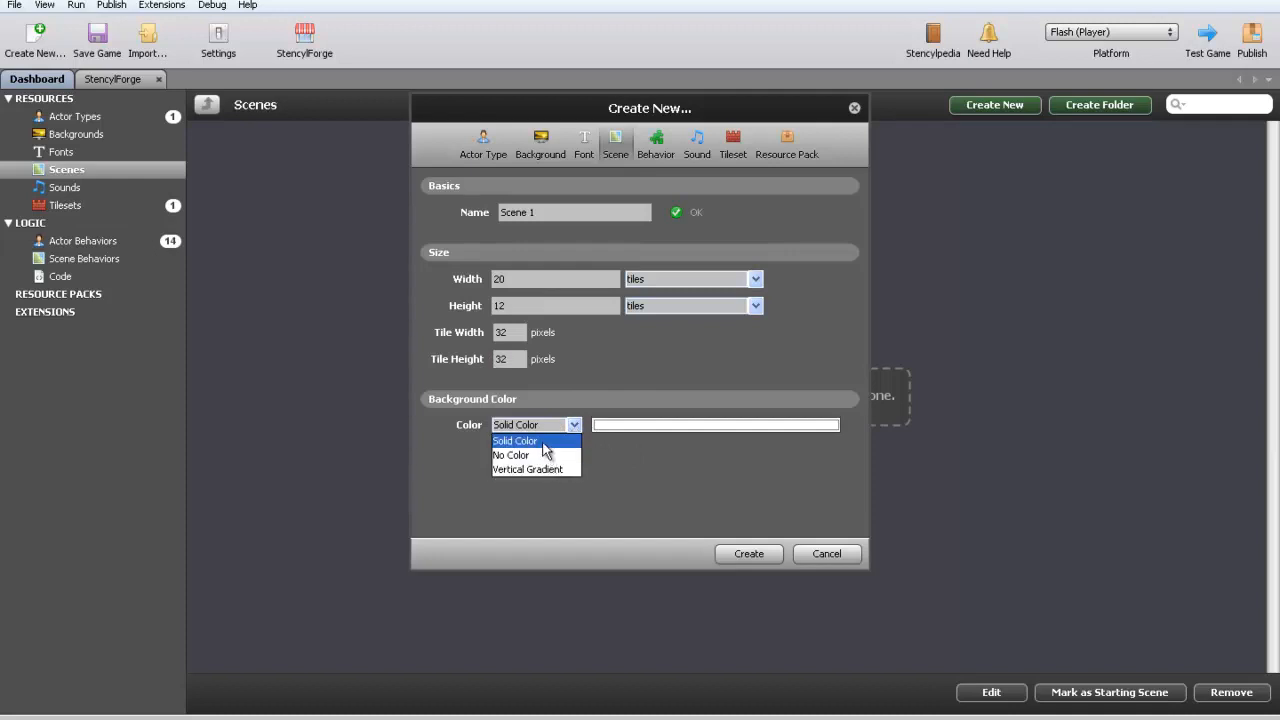
{"action": "left_click", "coordinate": [543, 444]}
{"action": "left_click", "coordinate": [598, 426]}
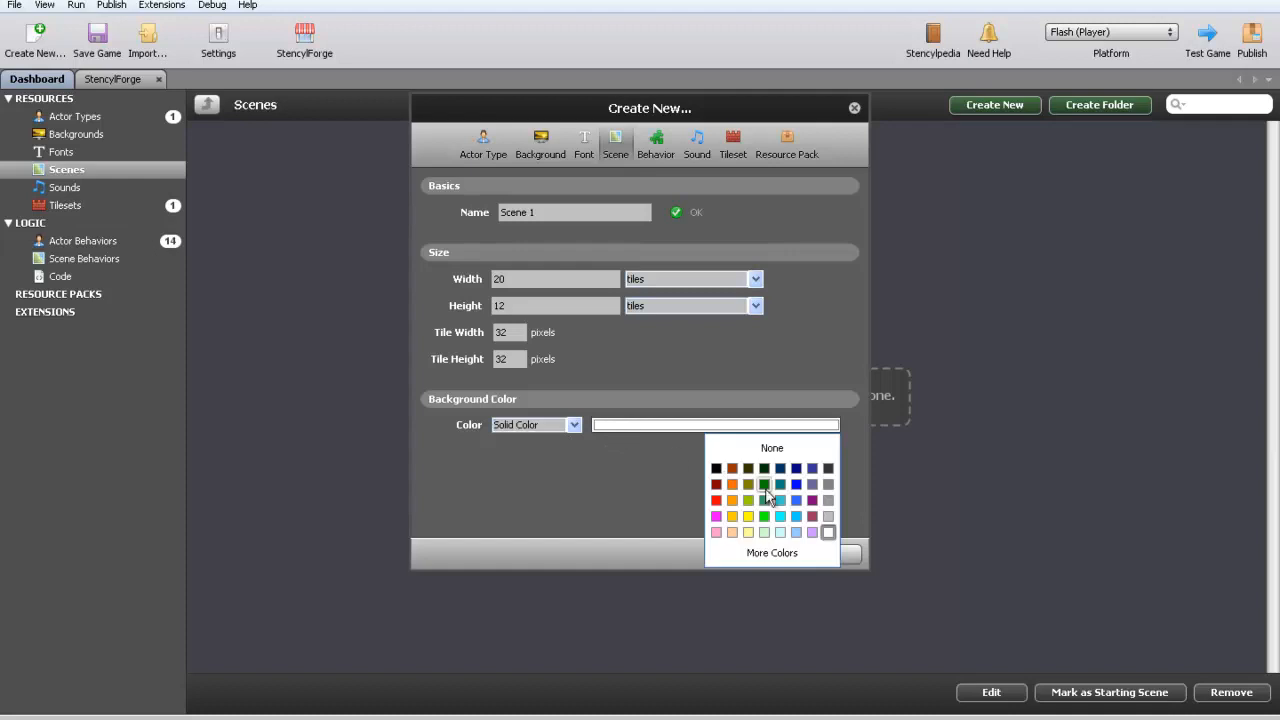
{"action": "left_click", "coordinate": [668, 465]}
- Set the scene's background to Vertical Gradient with indigo blue as its first colour
{"action": "left_click", "coordinate": [574, 425]}
{"action": "left_click", "coordinate": [531, 471]}
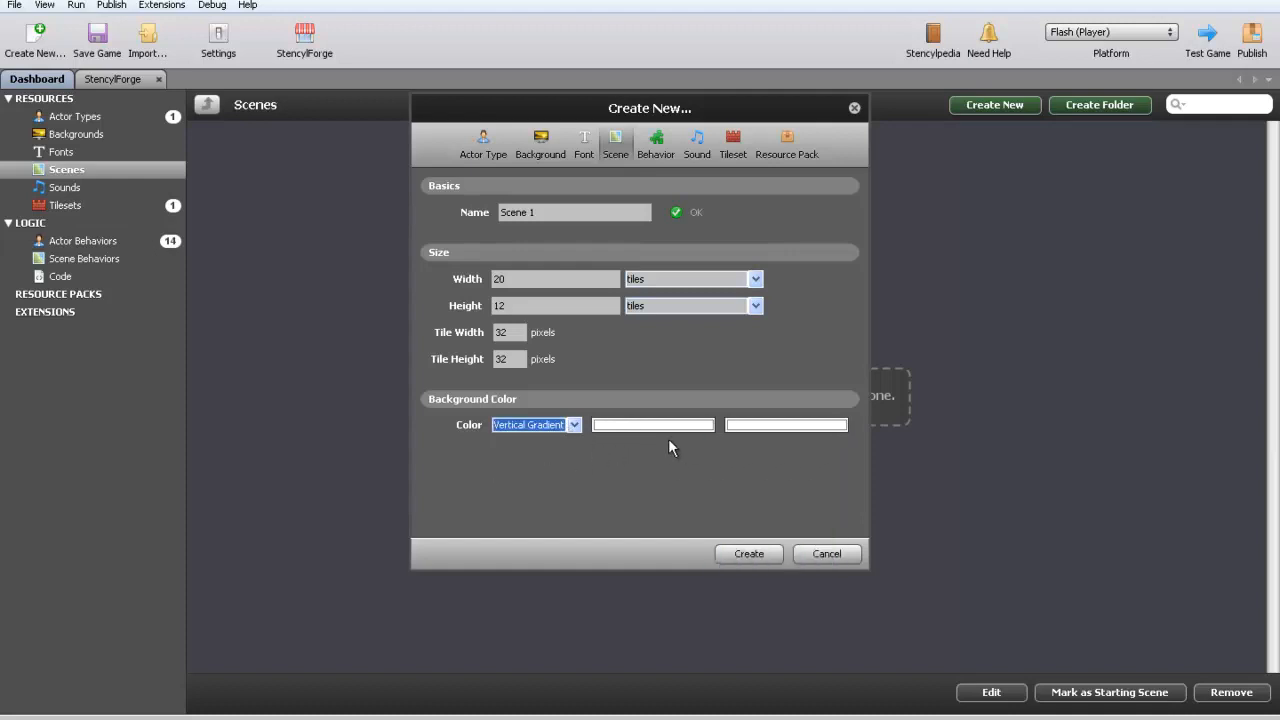
{"action": "left_click", "coordinate": [688, 427]}
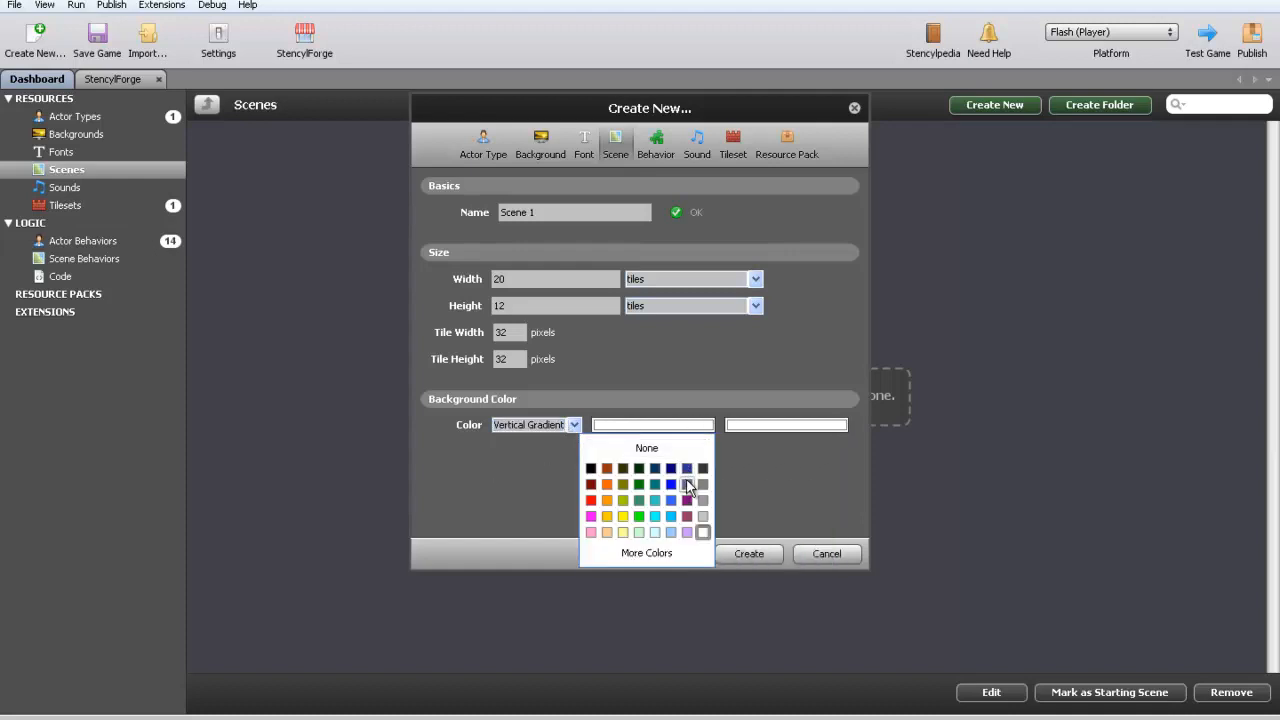
{"action": "left_click", "coordinate": [687, 468]}
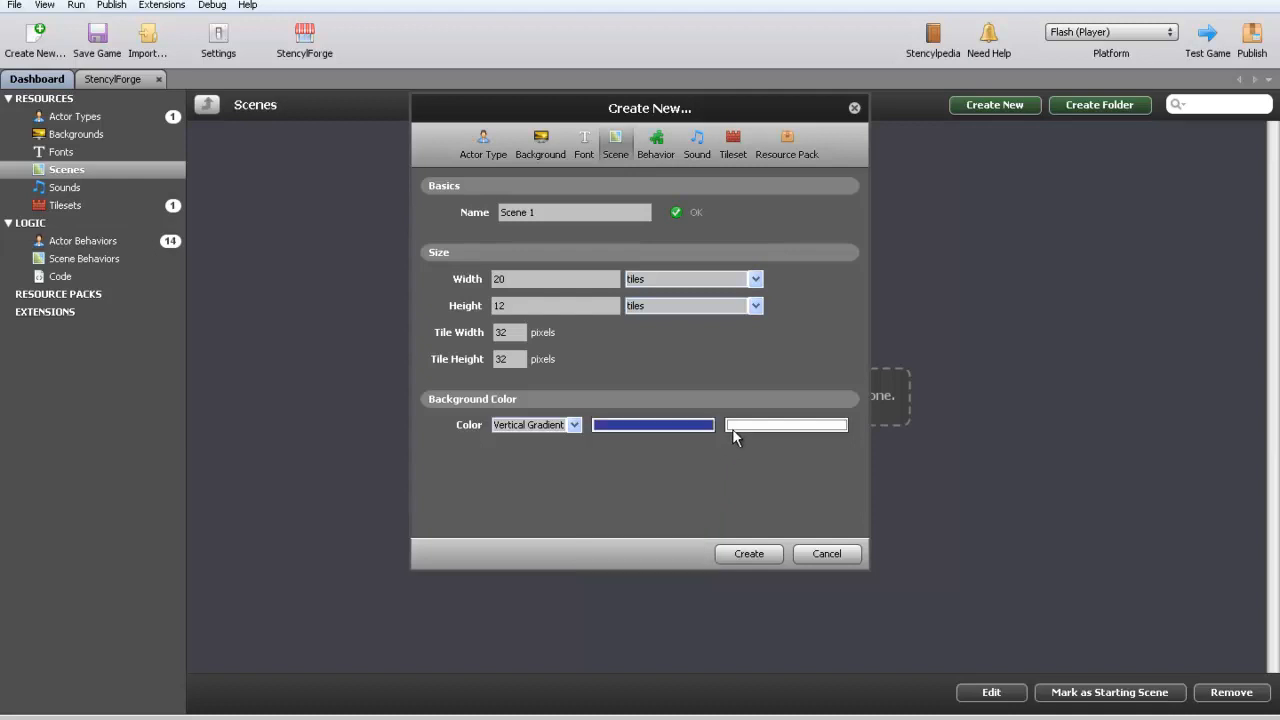
- Set the vertical gradient's second colour to dark navy blue and create the scene
{"action": "left_click", "coordinate": [741, 425]}
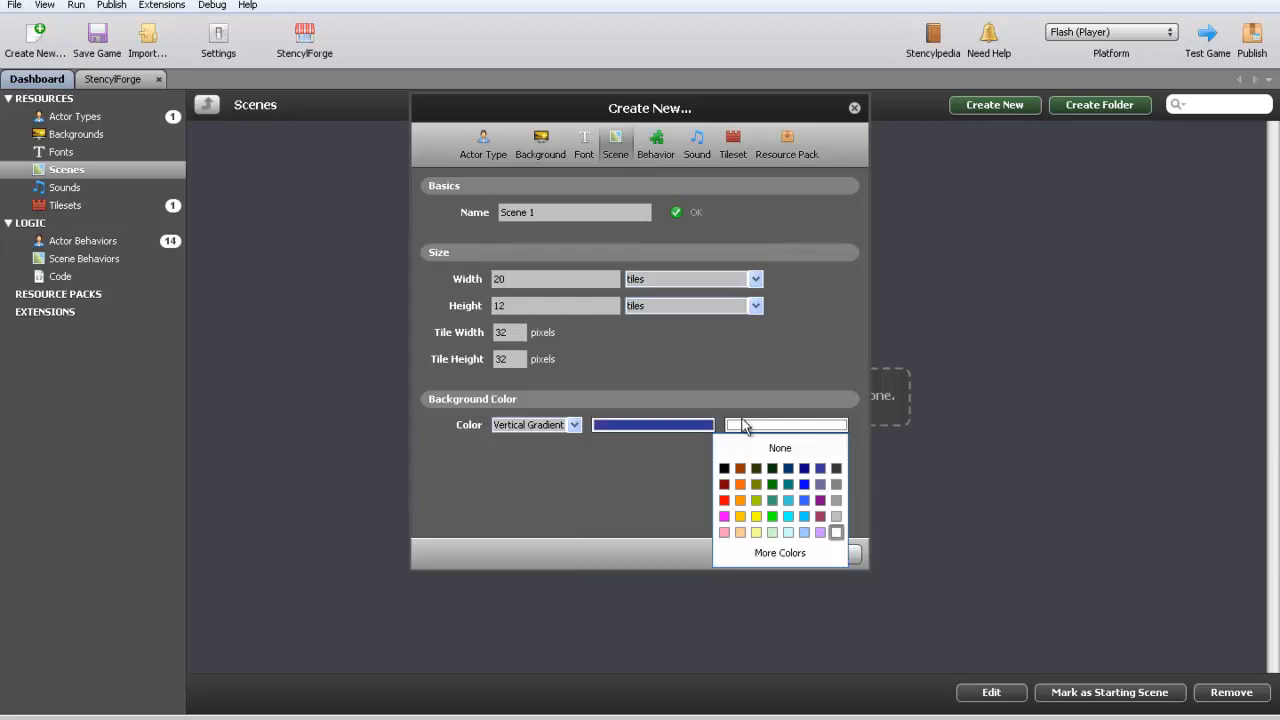
{"action": "left_click", "coordinate": [804, 468]}
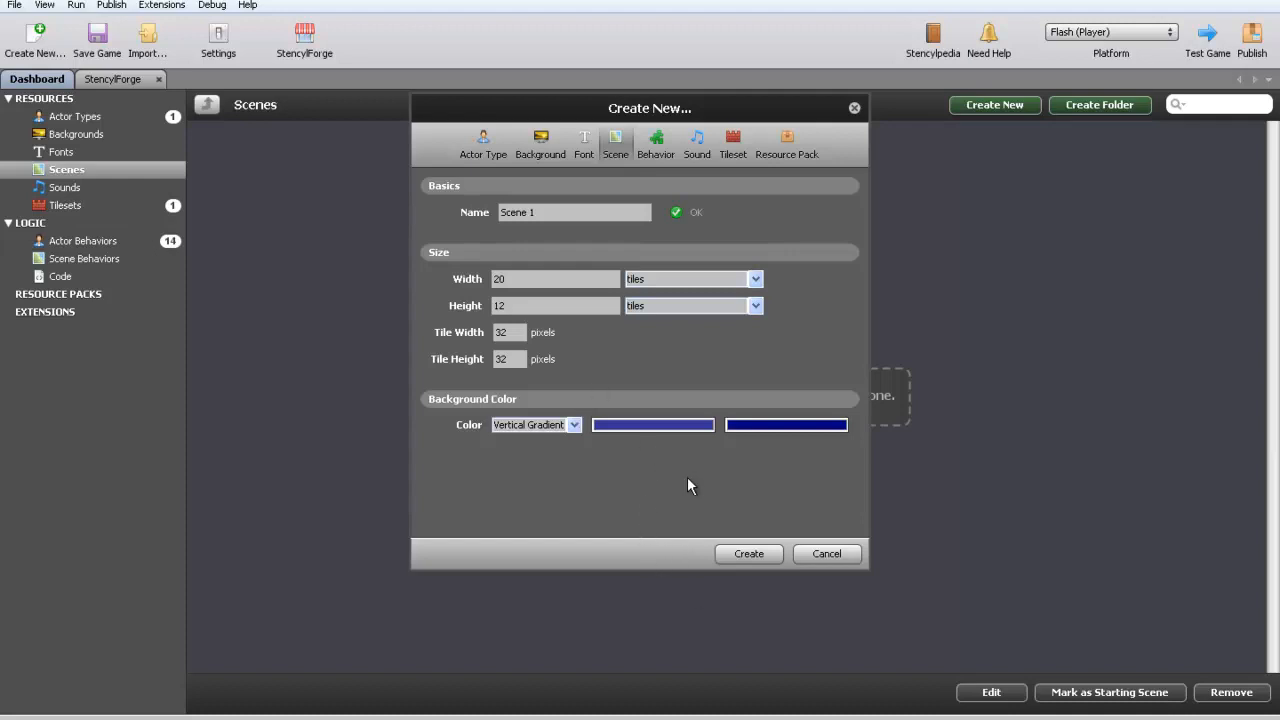
{"action": "left_click", "coordinate": [748, 554]}
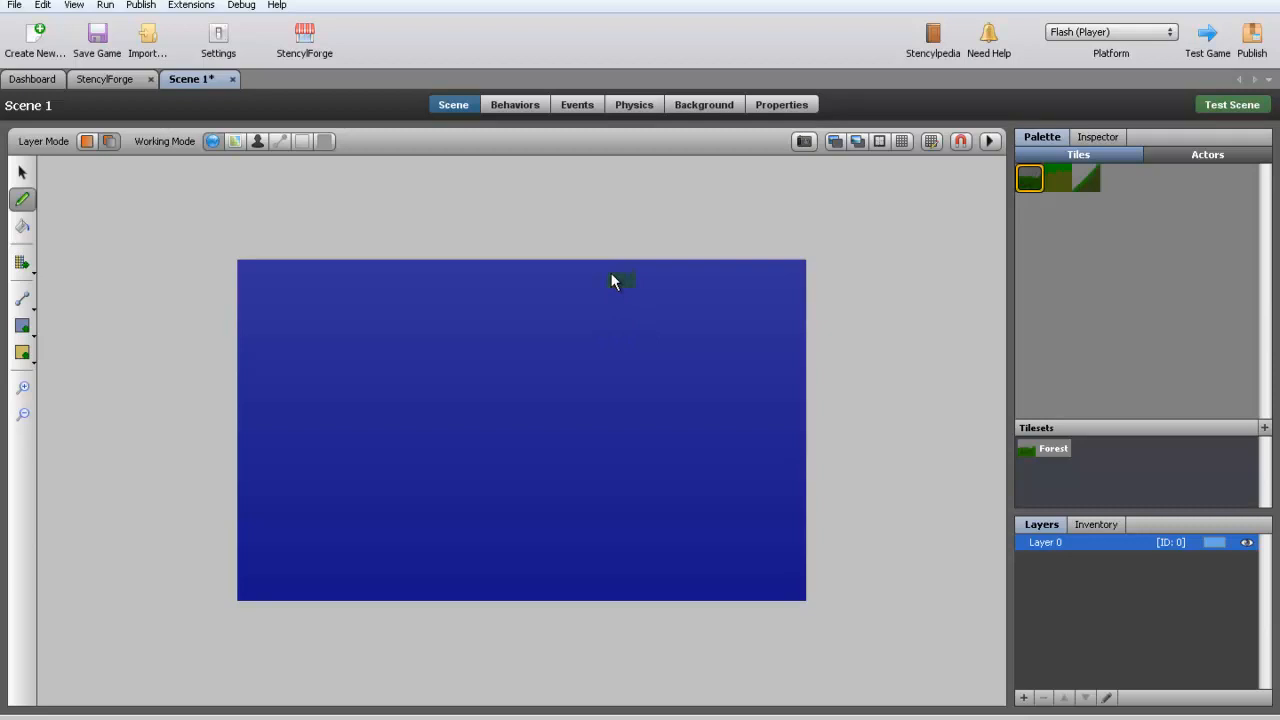
- Edit the vertical gravity in the scene's physics settings and return to the scene canvas
{"action": "left_click", "coordinate": [633, 105]}
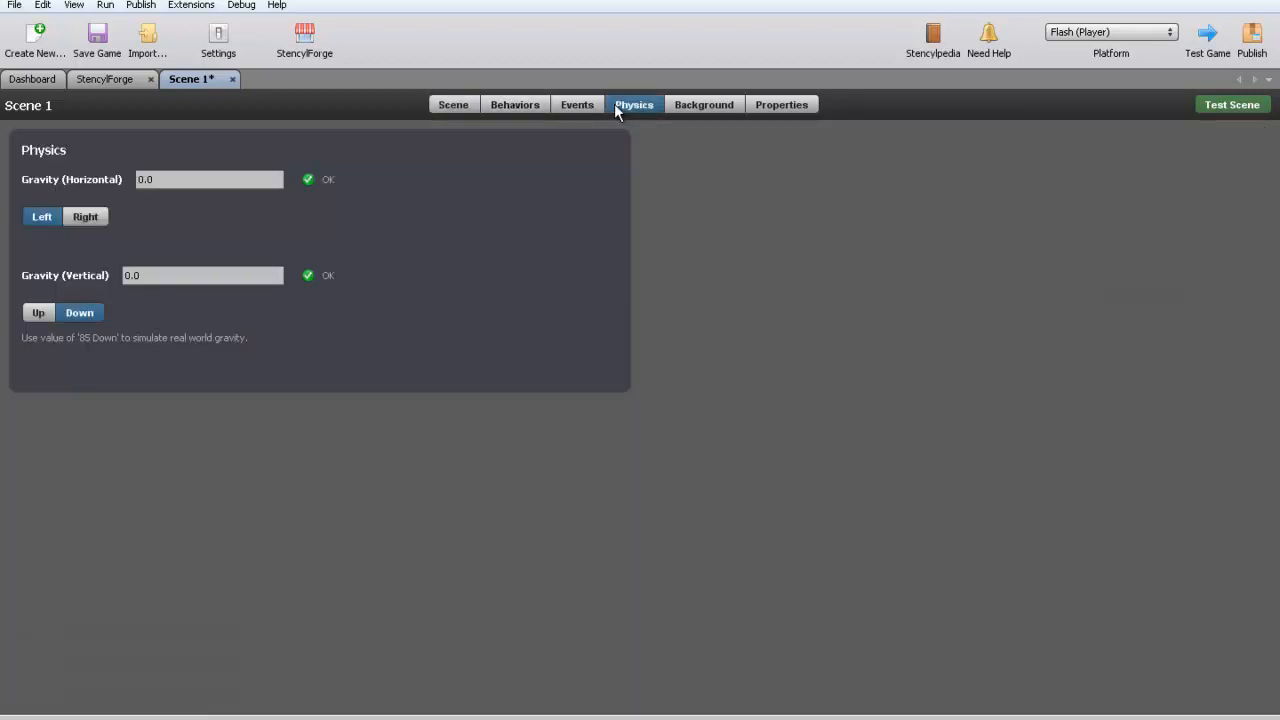
{"action": "left_click", "coordinate": [462, 106]}
{"action": "left_click", "coordinate": [630, 106]}
{"action": "left_click_drag", "start_coordinate": [148, 276], "coordinate": [62, 271]}
{"action": "left_click", "coordinate": [447, 110]}
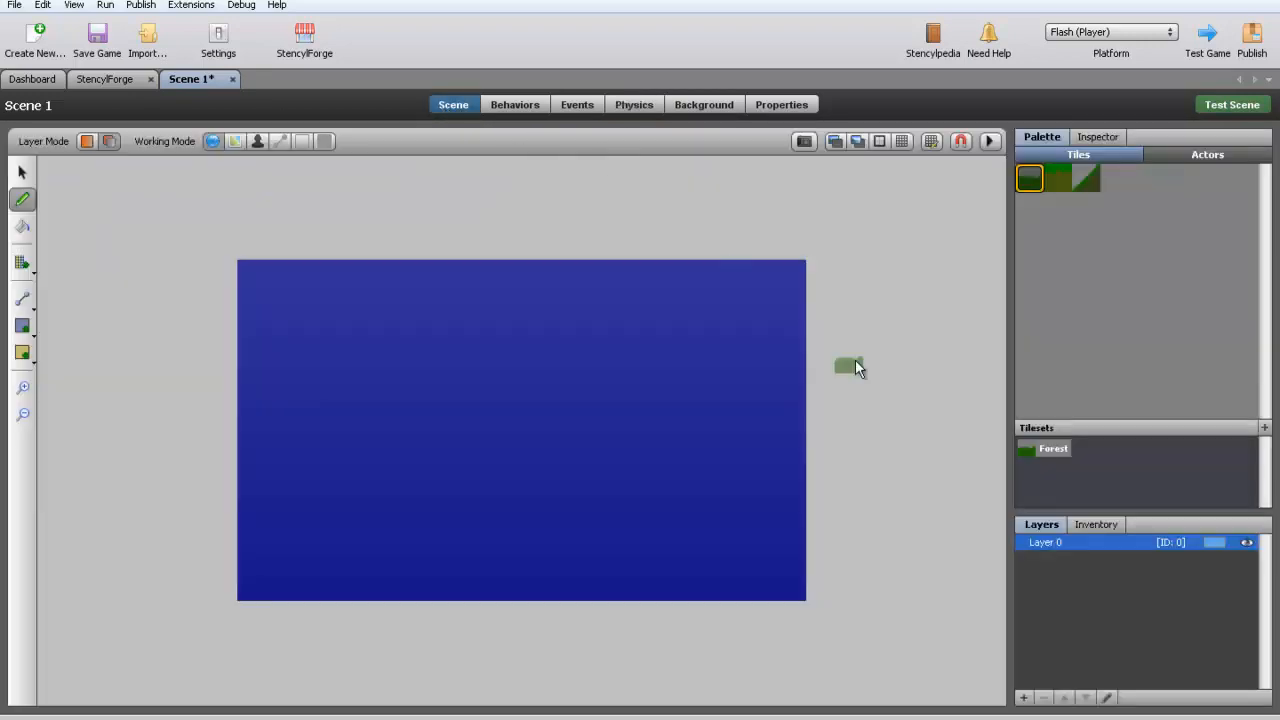
- Paint a seven-tile row of grass-topped ground along the scene's bottom edge, starting at its left corner
{"action": "left_click", "coordinate": [1058, 178]}
{"action": "left_click_drag", "start_coordinate": [250, 588], "coordinate": [409, 598]}
- Add a new layer above Layer 0 and paint three bush tiles on the left end of the ground
{"action": "left_click", "coordinate": [1029, 178]}
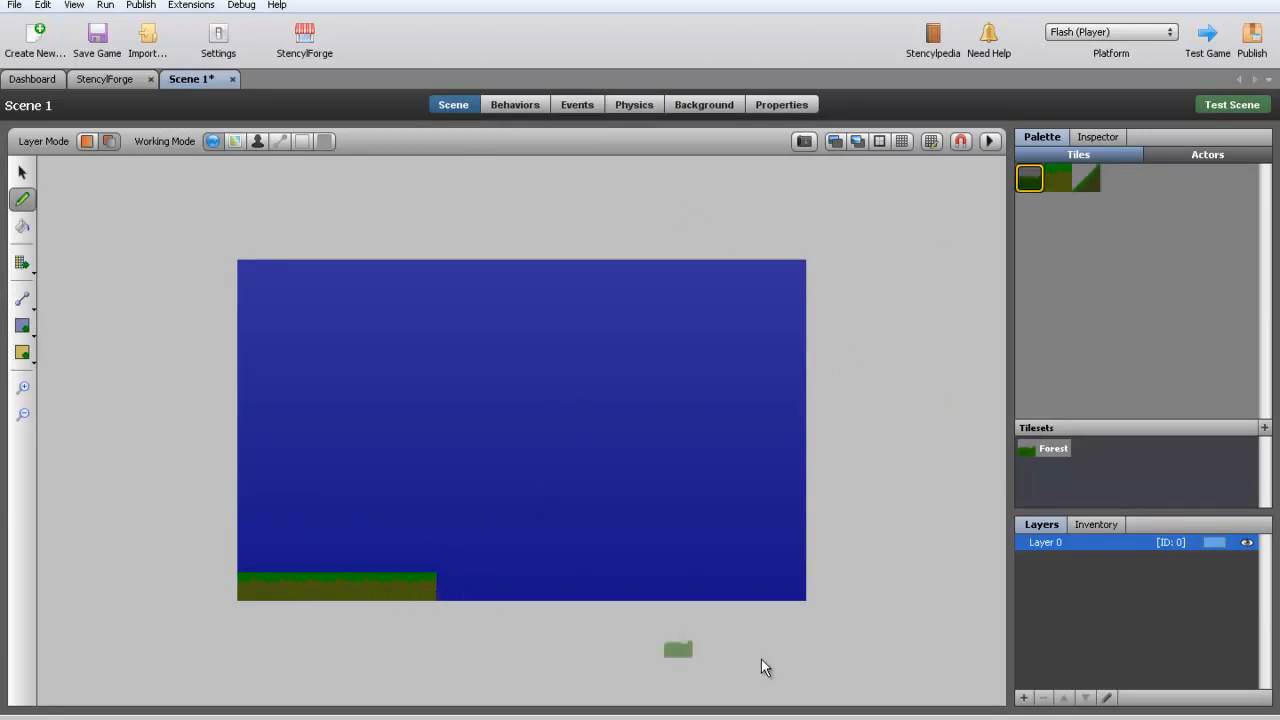
{"action": "left_click", "coordinate": [1023, 698]}
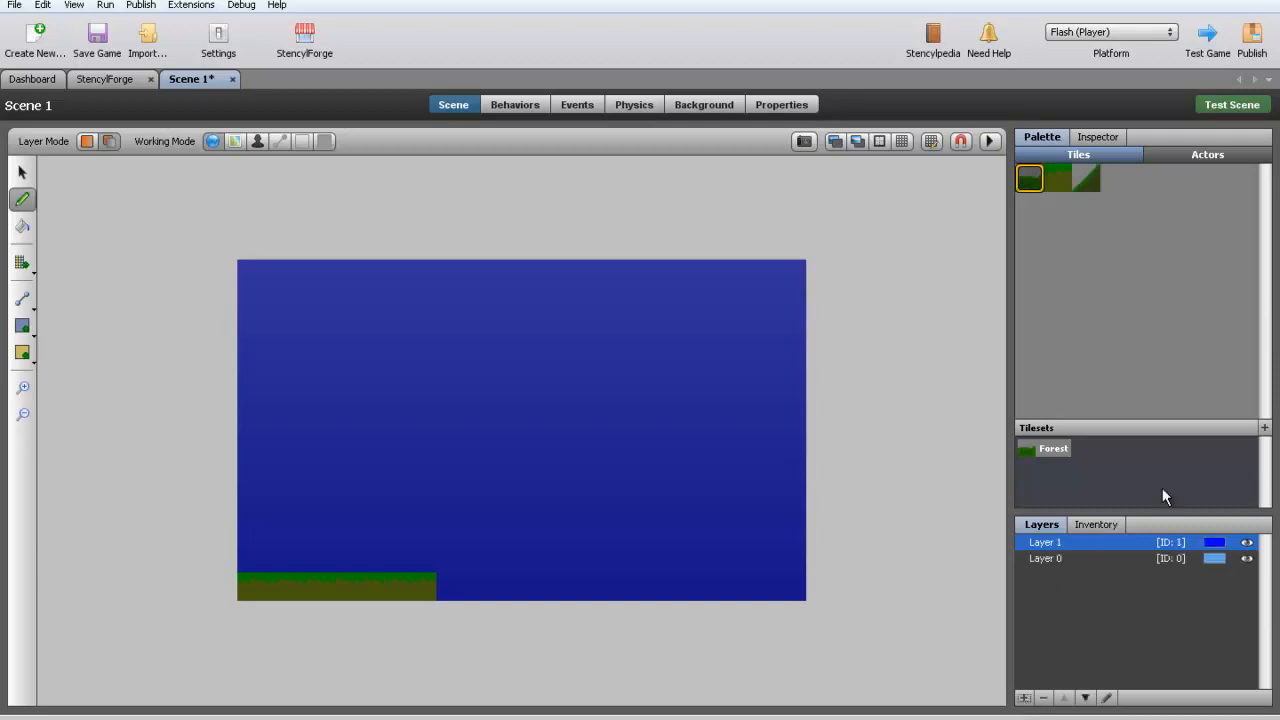
{"action": "mouse_move", "coordinate": [286, 566]}
{"action": "left_mouse_down"}
{"action": "mouse_move", "coordinate": [246, 569]}
{"action": "mouse_move", "coordinate": [289, 569]}
{"action": "left_mouse_up"}
{"action": "left_click", "coordinate": [310, 571]}
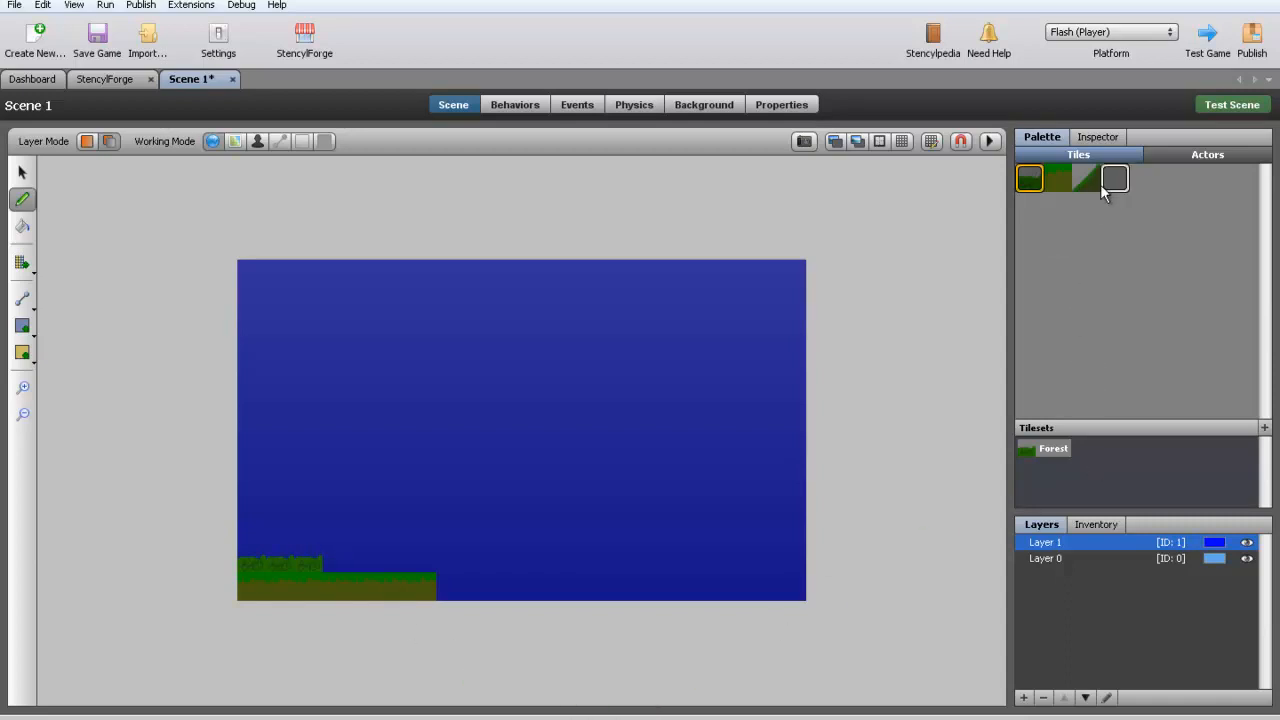
- Try overlapping slope and bush tiles at the end of the bush row across Layer 1 and Layer 0, and undo the placements
{"action": "left_click", "coordinate": [1088, 180]}
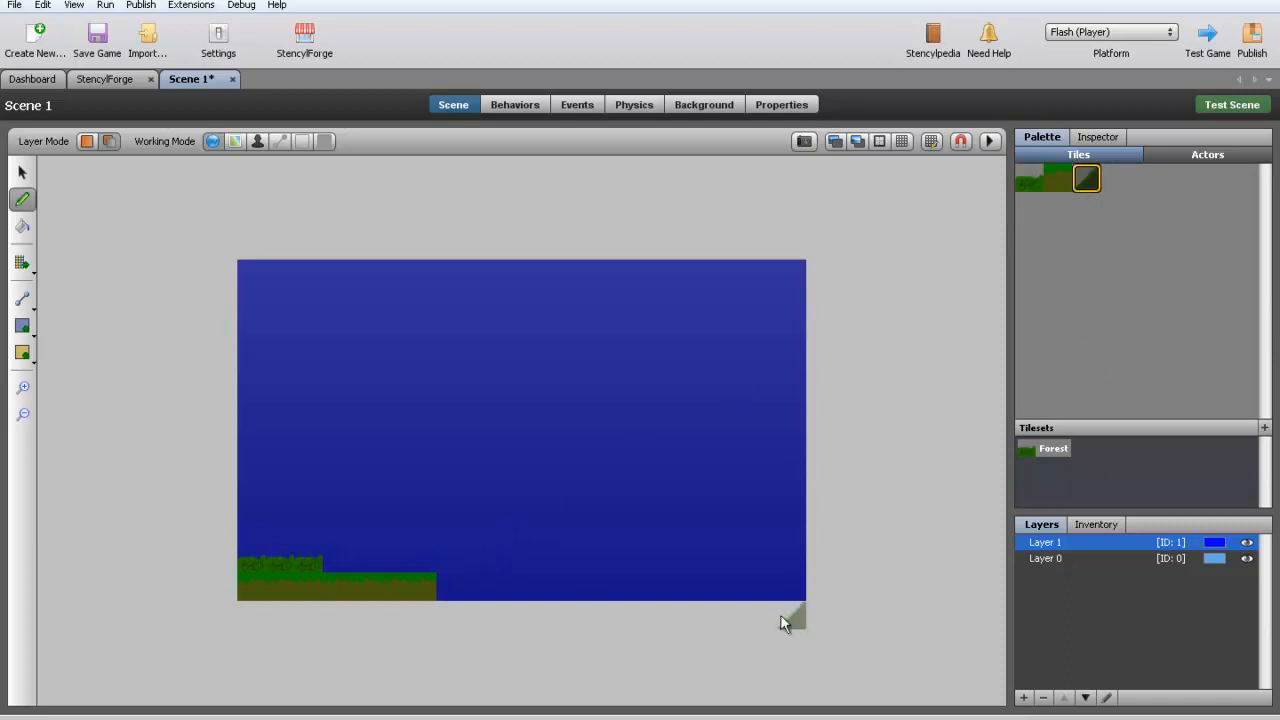
{"action": "left_click", "coordinate": [1042, 560]}
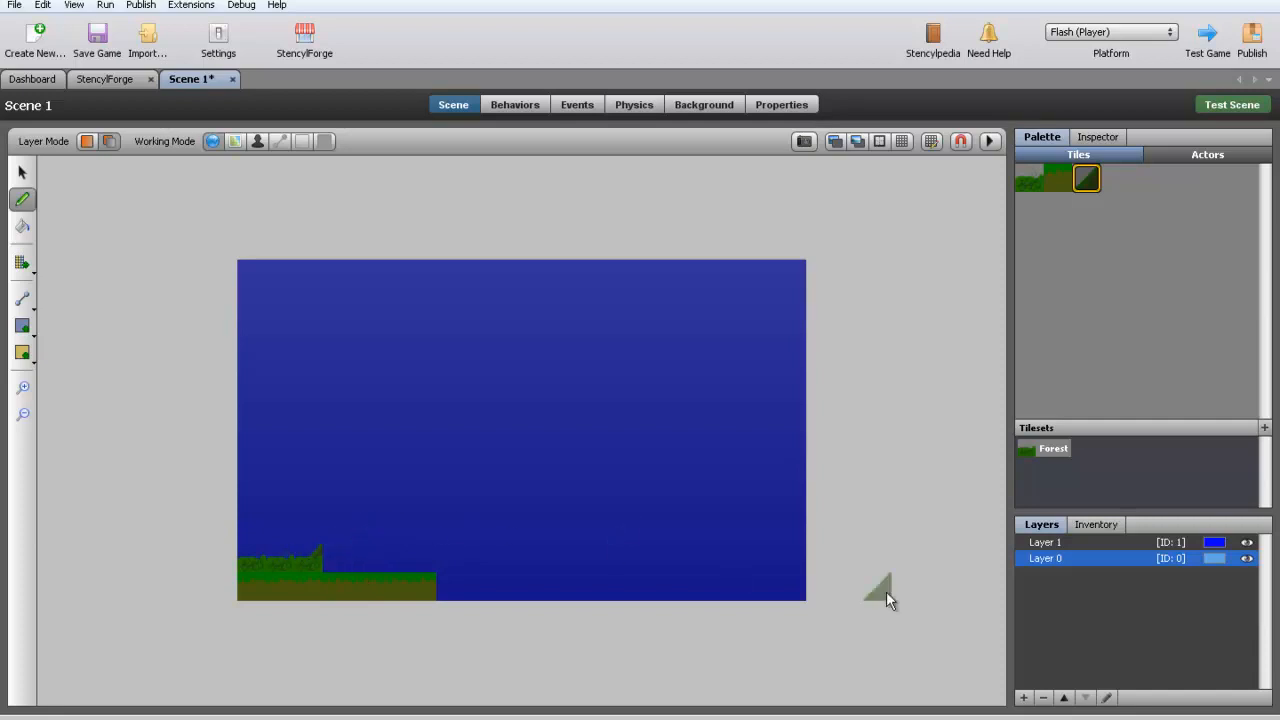
{"action": "left_click", "coordinate": [1046, 542]}
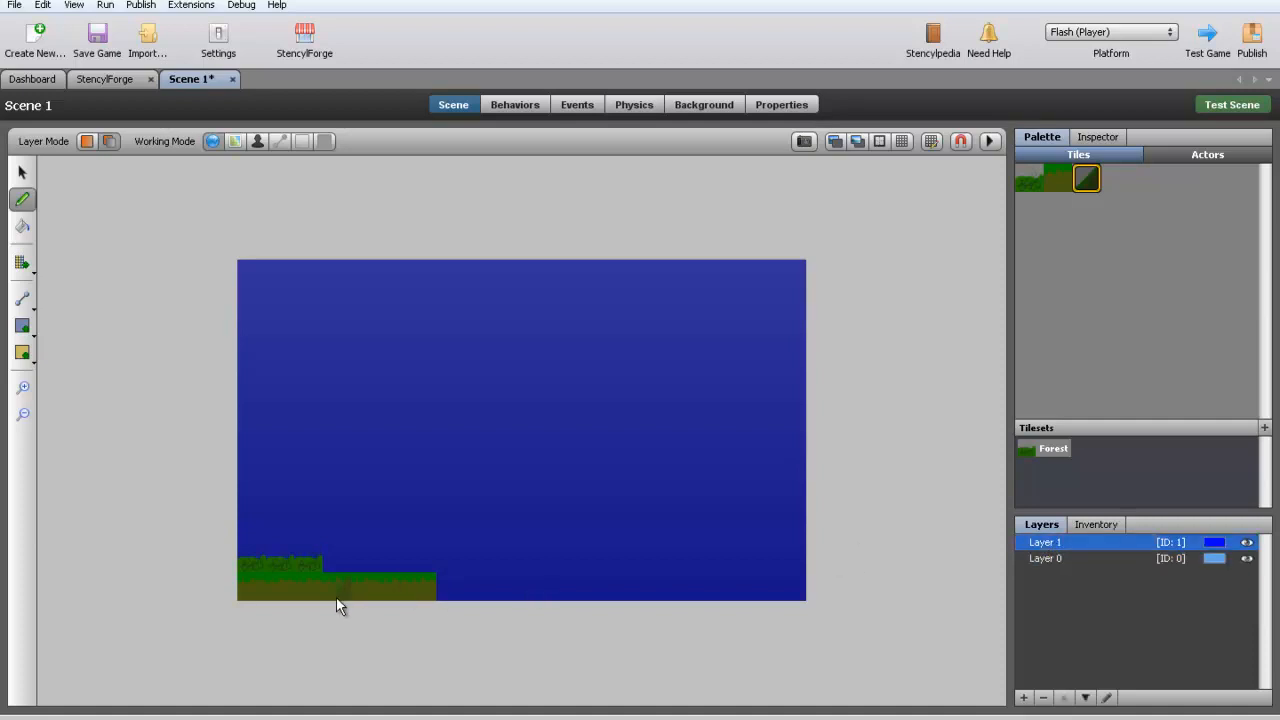
{"action": "left_click", "coordinate": [1030, 558]}
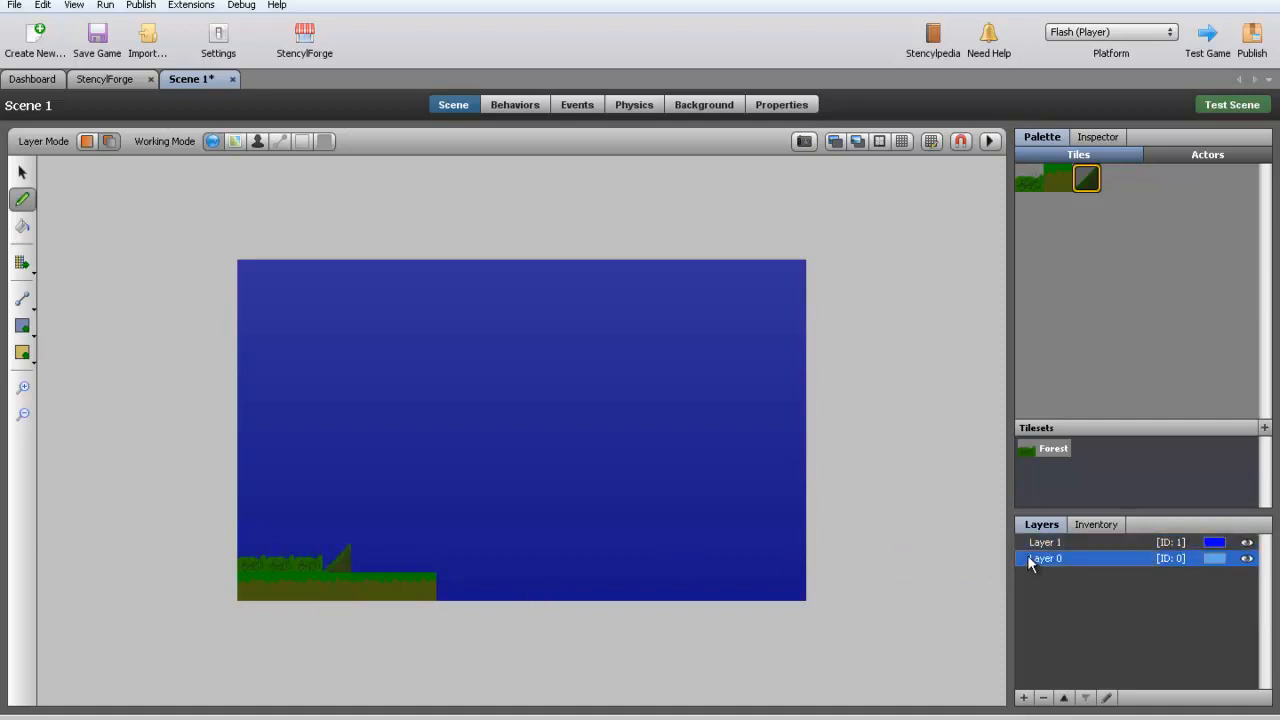
{"action": "left_click", "coordinate": [1029, 178]}
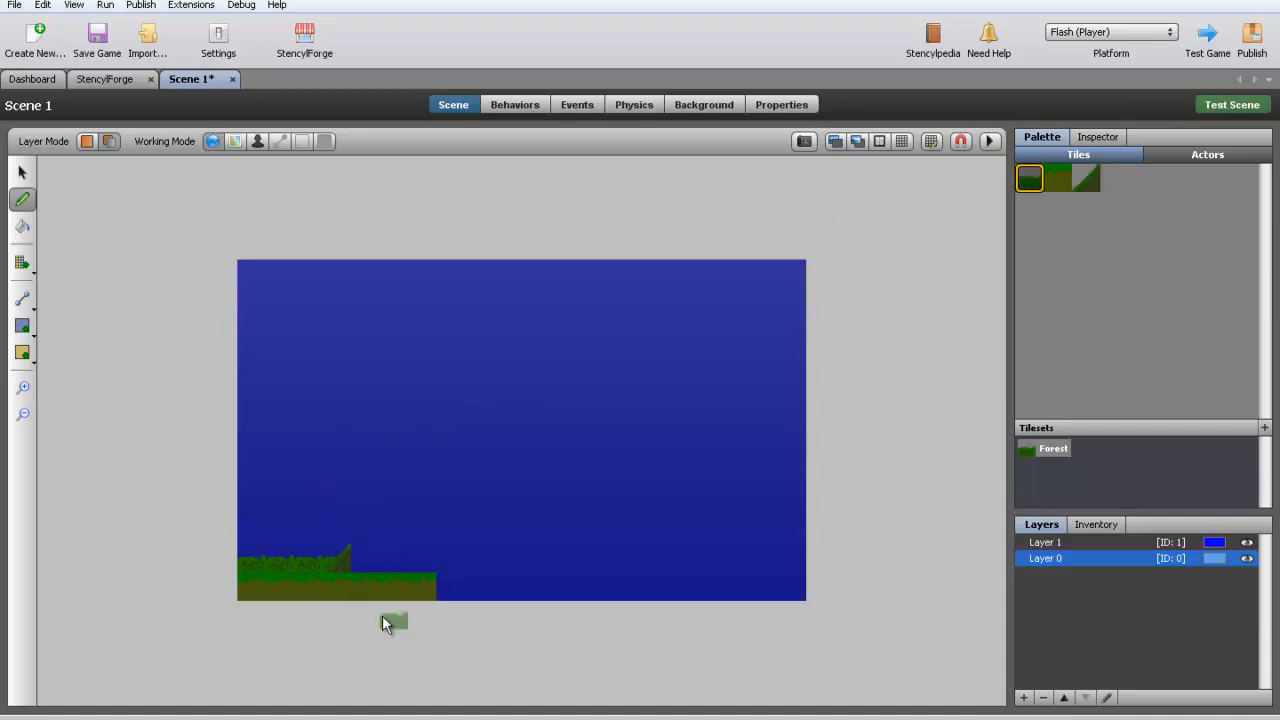
{"action": "key", "text": "ctrl+z"}
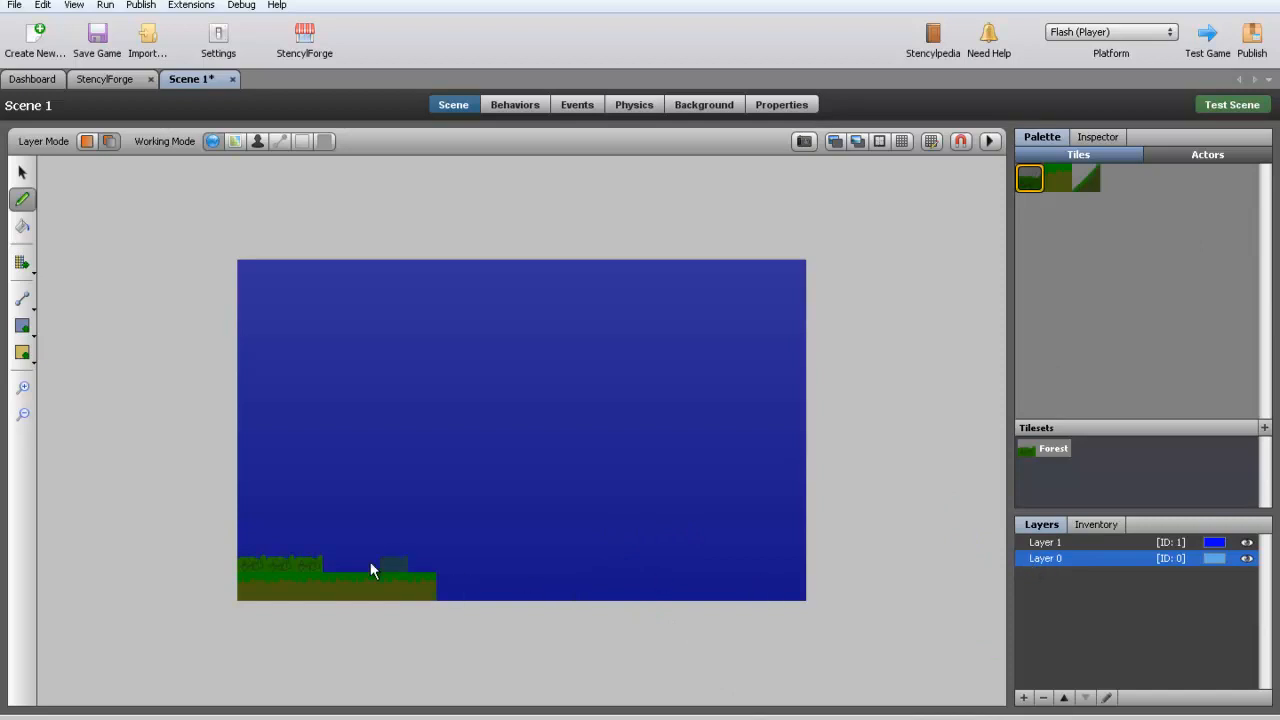
- Build a three-tile diagonal ramp past the ground's right end on Layer 0 and fill the space beneath it with ground tiles
{"action": "left_click", "coordinate": [1043, 544]}
{"action": "left_click", "coordinate": [1048, 558]}
{"action": "left_click", "coordinate": [1084, 178]}
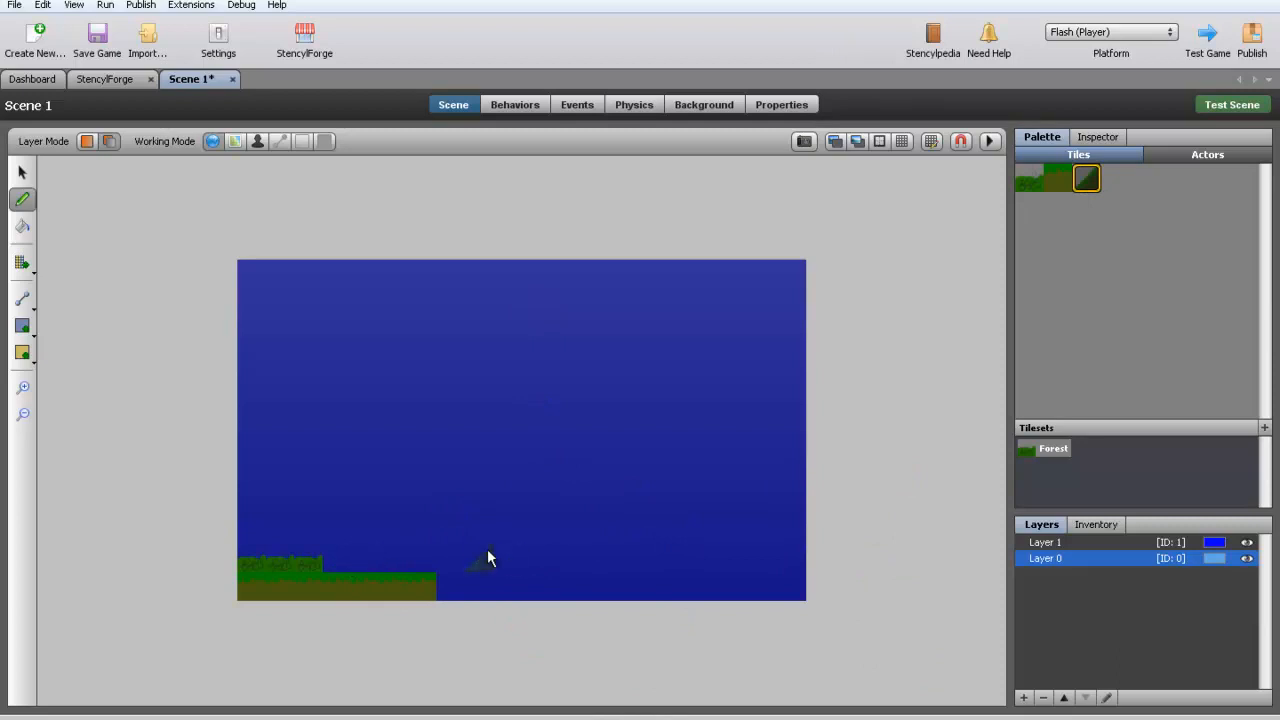
{"action": "left_click", "coordinate": [463, 556]}
{"action": "left_click", "coordinate": [505, 515]}
{"action": "left_click", "coordinate": [1058, 178]}
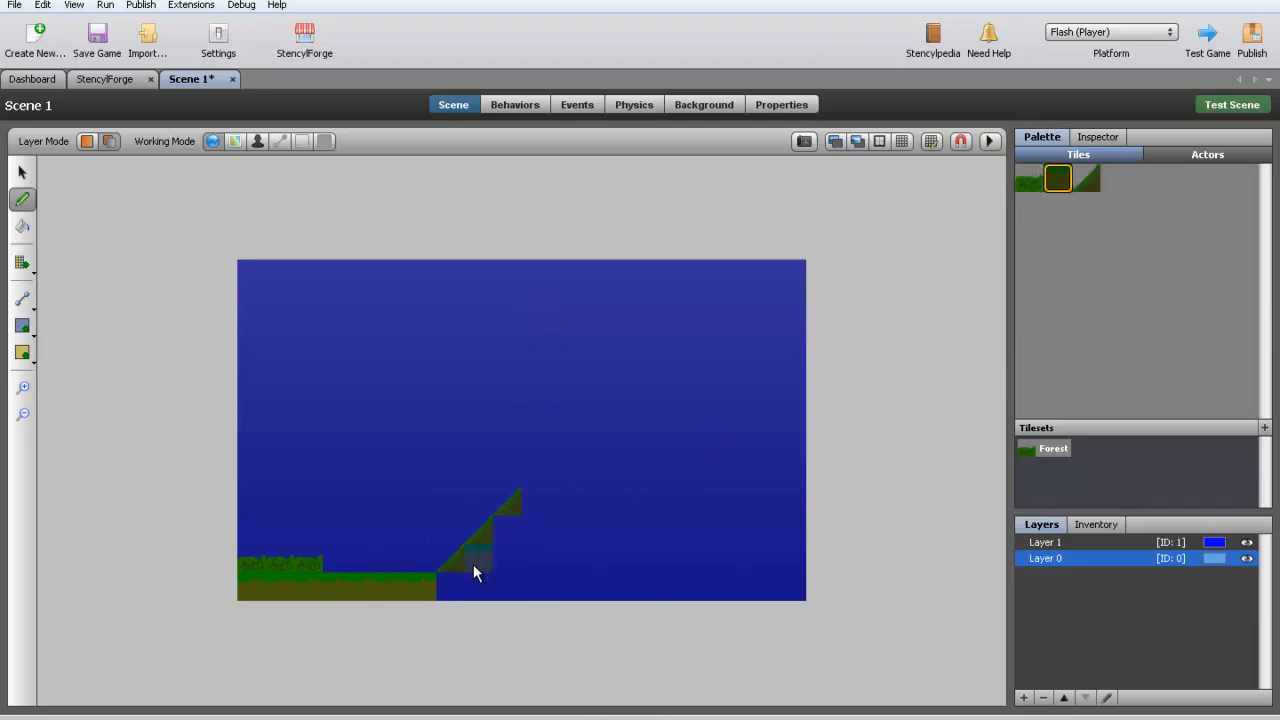
{"action": "mouse_move", "coordinate": [476, 572]}
{"action": "left_mouse_down"}
{"action": "mouse_move", "coordinate": [451, 586]}
{"action": "mouse_move", "coordinate": [480, 591]}
{"action": "mouse_move", "coordinate": [480, 571]}
{"action": "mouse_move", "coordinate": [503, 590]}
{"action": "mouse_move", "coordinate": [503, 567]}
{"action": "left_mouse_up"}
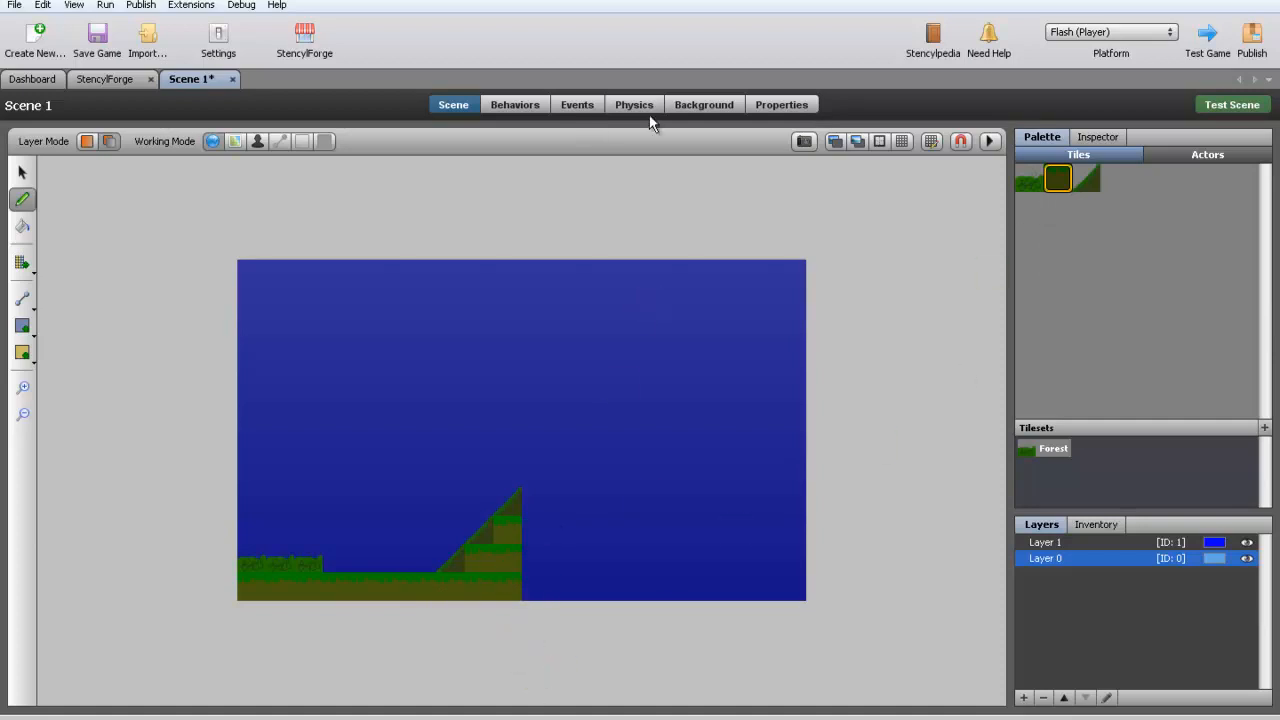
- Extend the row of bush tiles along the ground to the foot of the ramp
{"action": "left_click", "coordinate": [1030, 178]}
{"action": "mouse_move", "coordinate": [366, 562]}
{"action": "left_mouse_down"}
{"action": "mouse_move", "coordinate": [343, 560]}
{"action": "mouse_move", "coordinate": [423, 564]}
{"action": "left_mouse_up"}
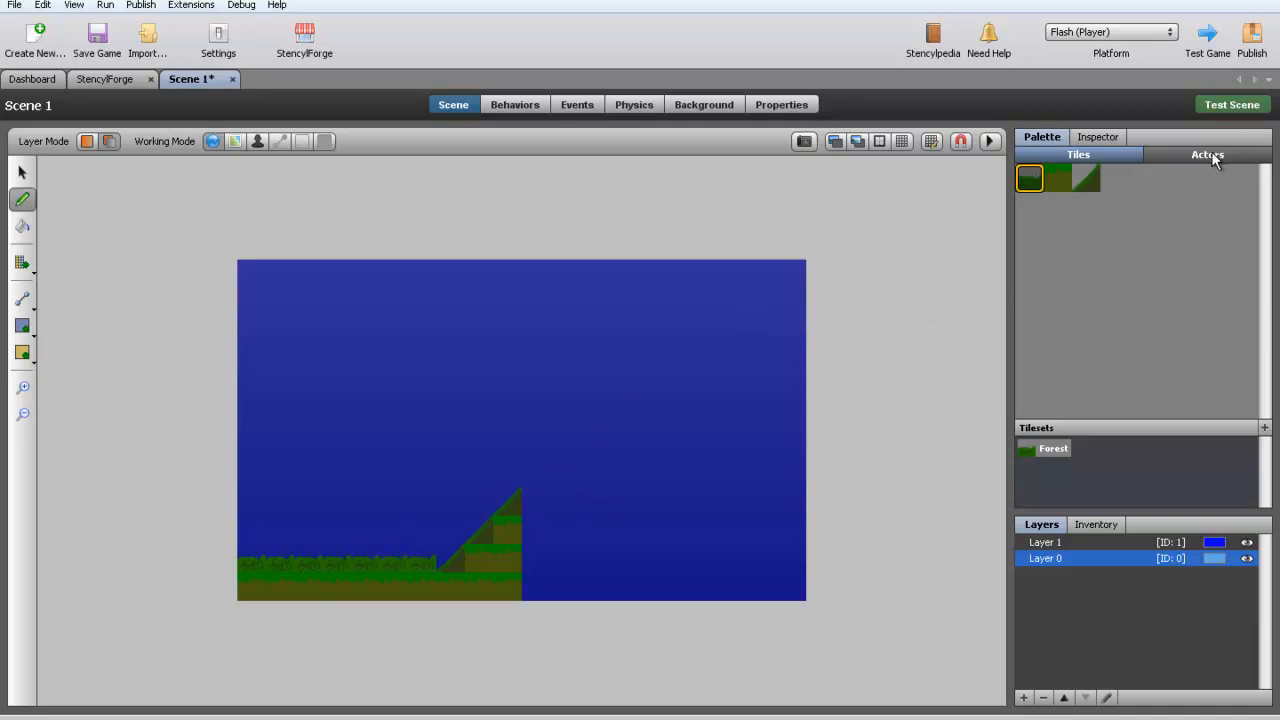
- Undo the added bushes and place the Stick actor on the ground between the three bushes and the ramp
{"action": "left_click", "coordinate": [1212, 157]}
{"action": "left_click", "coordinate": [1108, 152]}
{"action": "left_click", "coordinate": [1181, 152]}
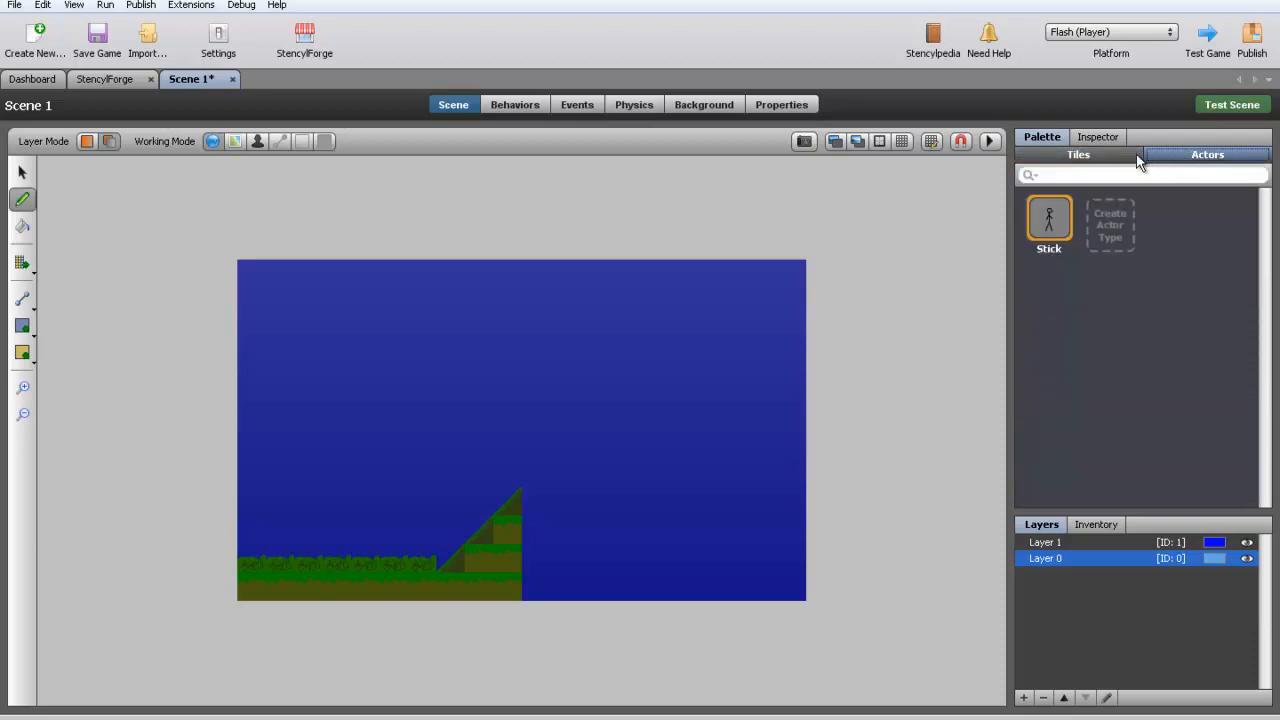
{"action": "left_click", "coordinate": [1041, 244]}
{"action": "key", "text": "ctrl+z"}
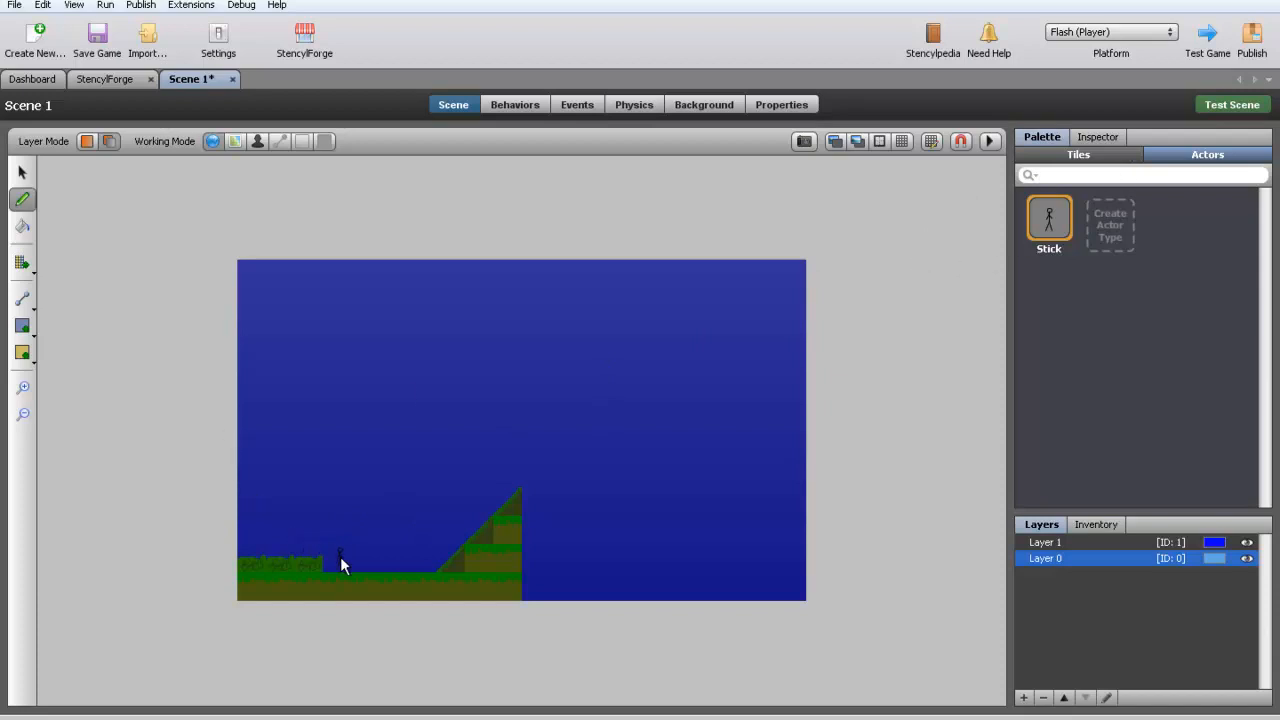
{"action": "left_click", "coordinate": [340, 560]}
- Test the scene, walking the stick figure left and right and jumping to check collisions with the ground, bushes and ramp
{"action": "left_click", "coordinate": [1245, 106]}
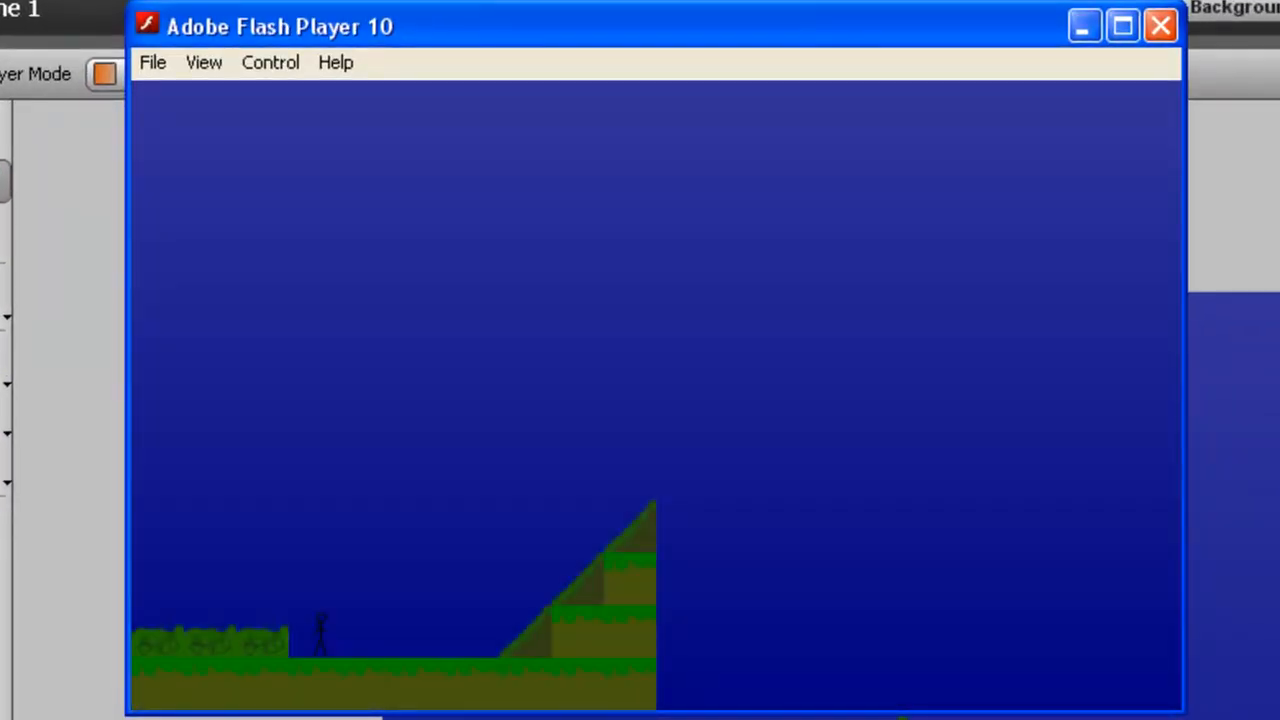
{"action": "key", "text": "Left"}
{"action": "key", "text": "Up"}
{"action": "key", "text": "Left"}
{"action": "key", "text": "Right"}
{"action": "key", "text": "Left"}
{"action": "key", "text": "Left"}
{"action": "key", "text": "Up"}
{"action": "key", "text": "Right"}
{"action": "key", "text": "Right"}
{"action": "key", "text": "Up"}
{"action": "key", "text": "Left"}
{"action": "key", "text": "Up"}
{"action": "key", "text": "Up"}
{"action": "key", "text": "Right"}
{"action": "key", "text": "Up"}
{"action": "key", "text": "Left"}
{"action": "key", "text": "Up"}
{"action": "key", "text": "Left"}
{"action": "key", "text": "Right"}
{"action": "key", "text": "Left"}
{"action": "key", "text": "Up"}
{"action": "key", "text": "Left"}
{"action": "key", "text": "Right"}
{"action": "key", "text": "Left"}
{"action": "key", "text": "Right"}
{"action": "key", "text": "Left"}
{"action": "key", "text": "Right"}
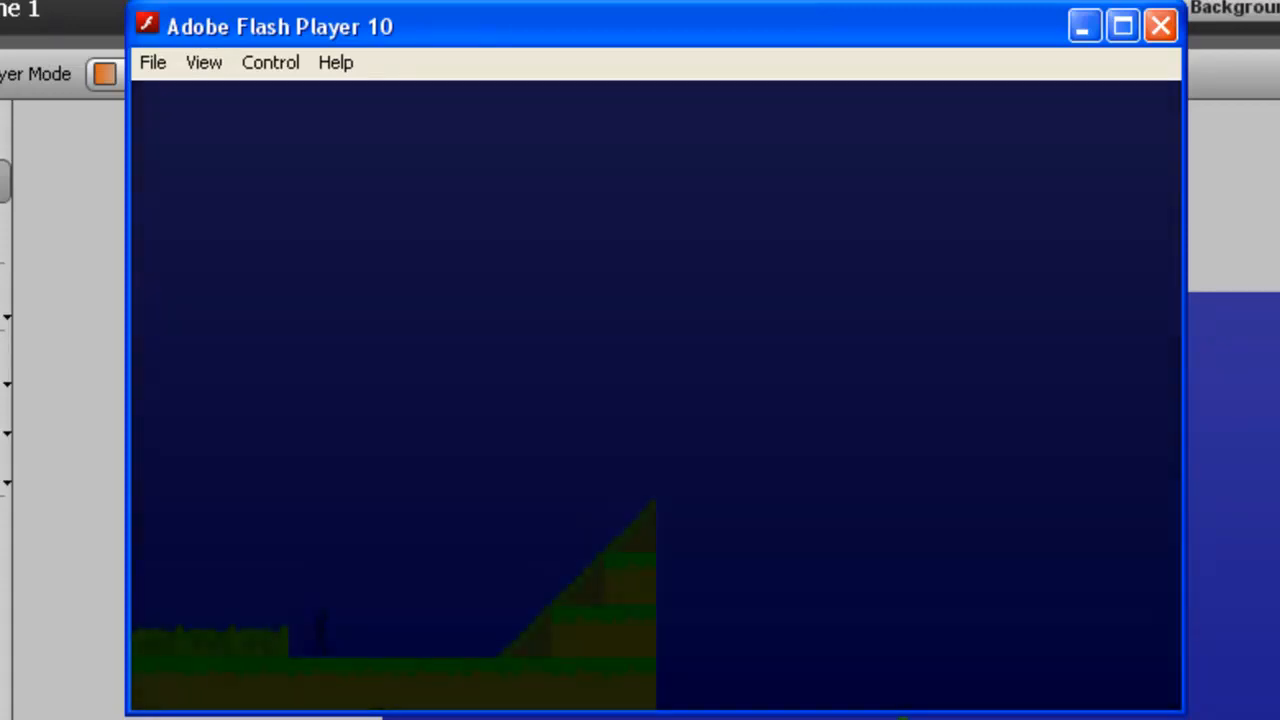
{"action": "key", "text": "Right"}
{"action": "key", "text": "Left"}
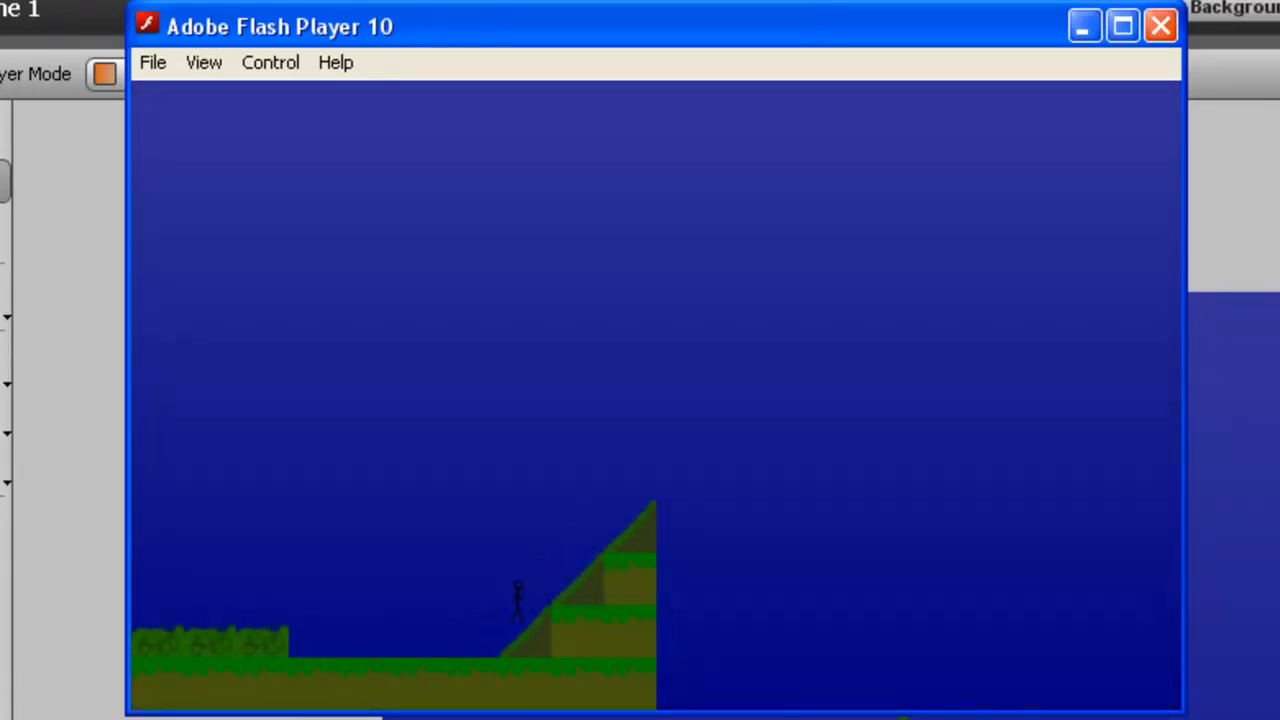
{"action": "key", "text": "Left"}
{"action": "key", "text": "Right"}
{"action": "key", "text": "Left"}
{"action": "key", "text": "Right"}
{"action": "key", "text": "Left"}
{"action": "key", "text": "Right"}
{"action": "key", "text": "Left"}
{"action": "key", "text": "Up"}
{"action": "key", "text": "Left"}
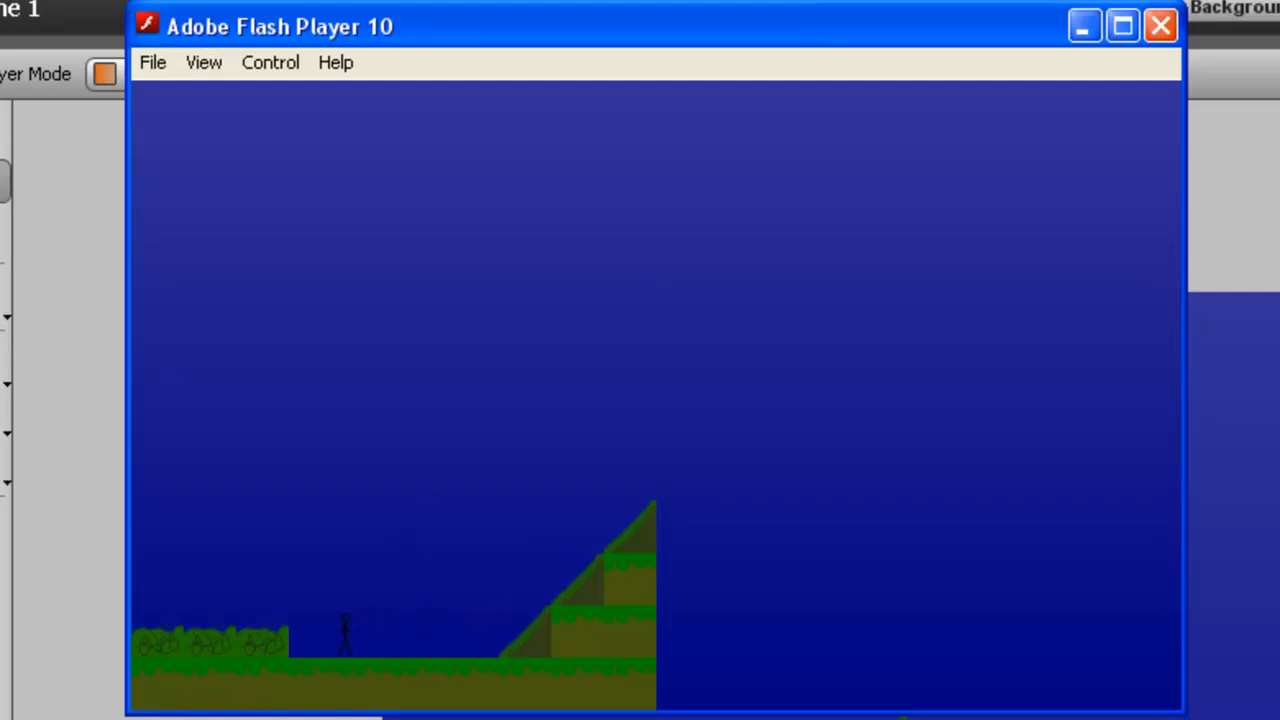